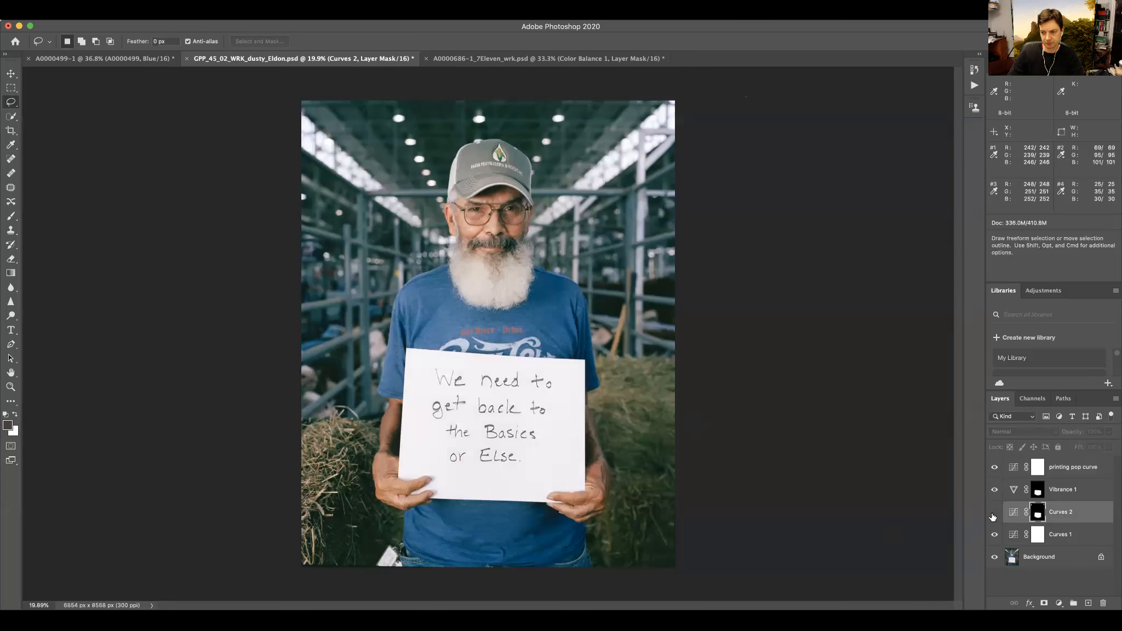
Step: Toggle the visibility of the Vibrance 1 and Curves 2 adjustment layers to compare their effect on the white sign
click(994, 489)
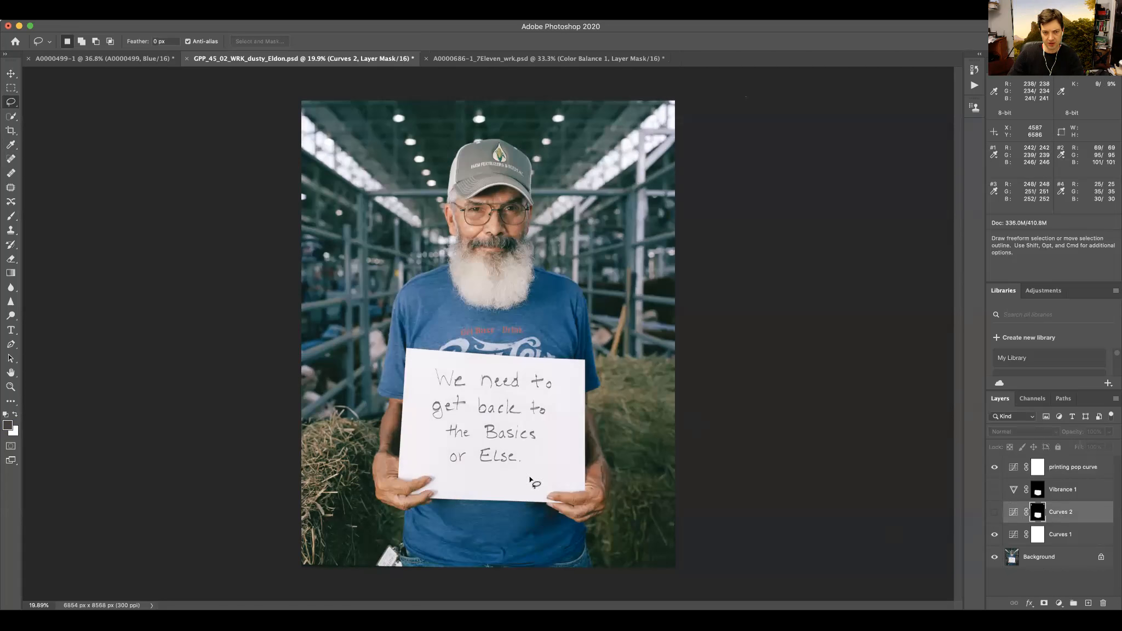
click(994, 512)
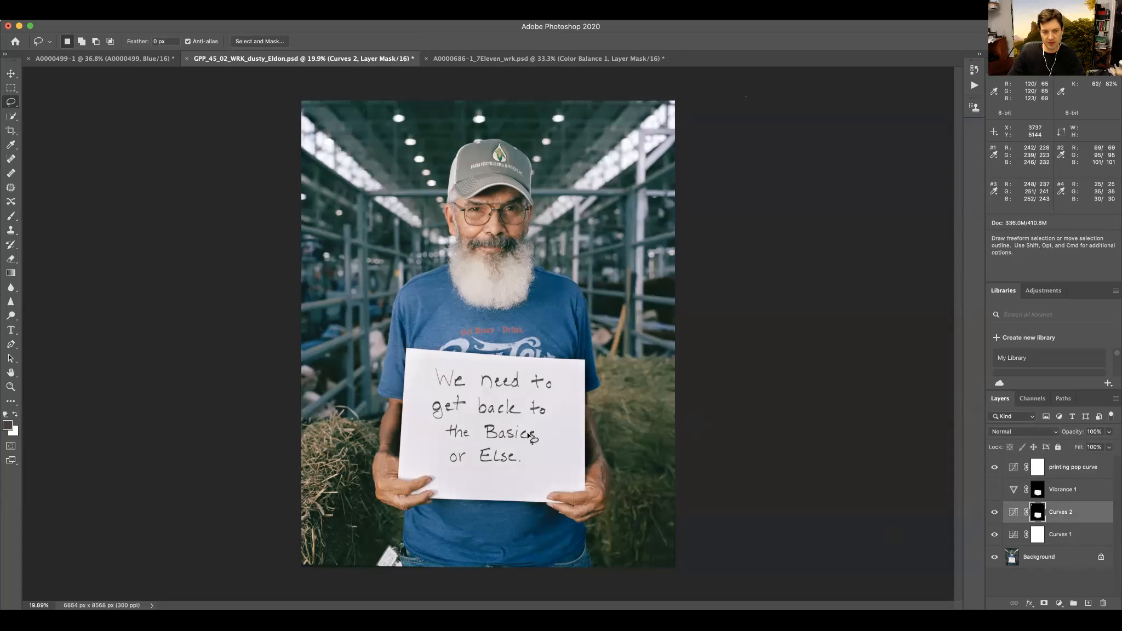
click(995, 490)
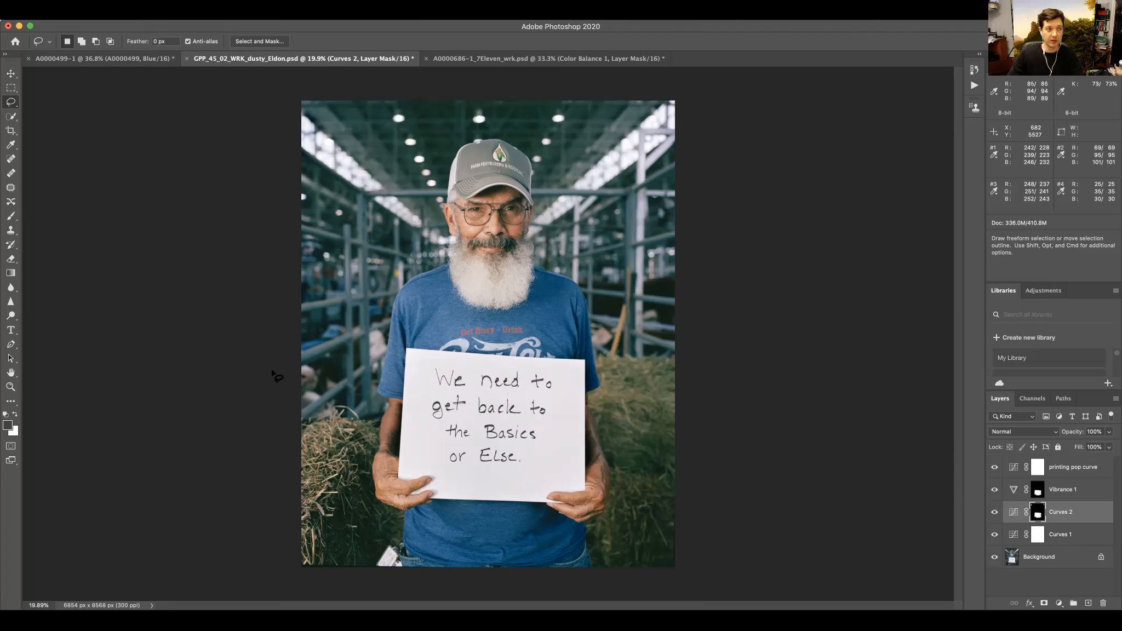
Step: Select the white paper sign the man is holding with the Quick Selection tool
key(super+equal)
key(super+equal)
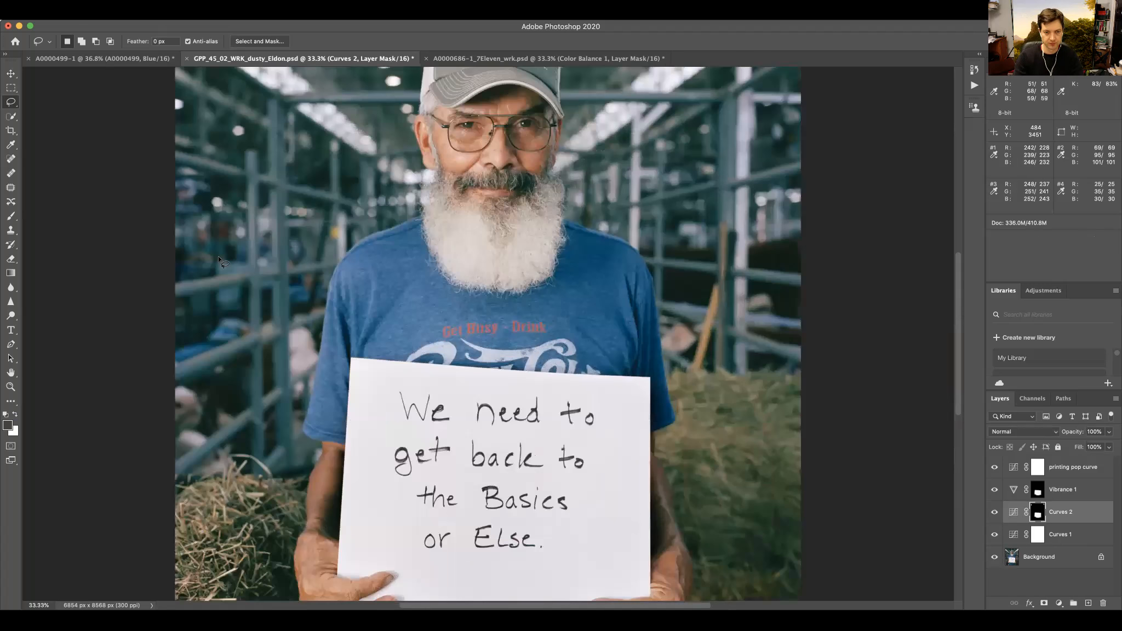
scroll(380, 292, down, 5)
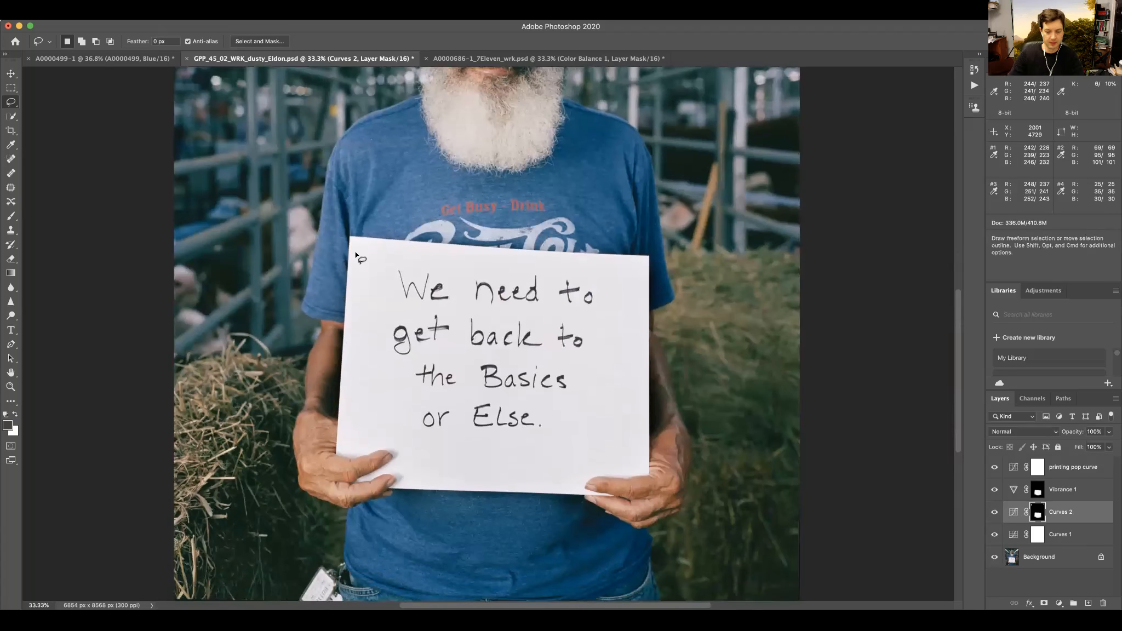
key(super+equal)
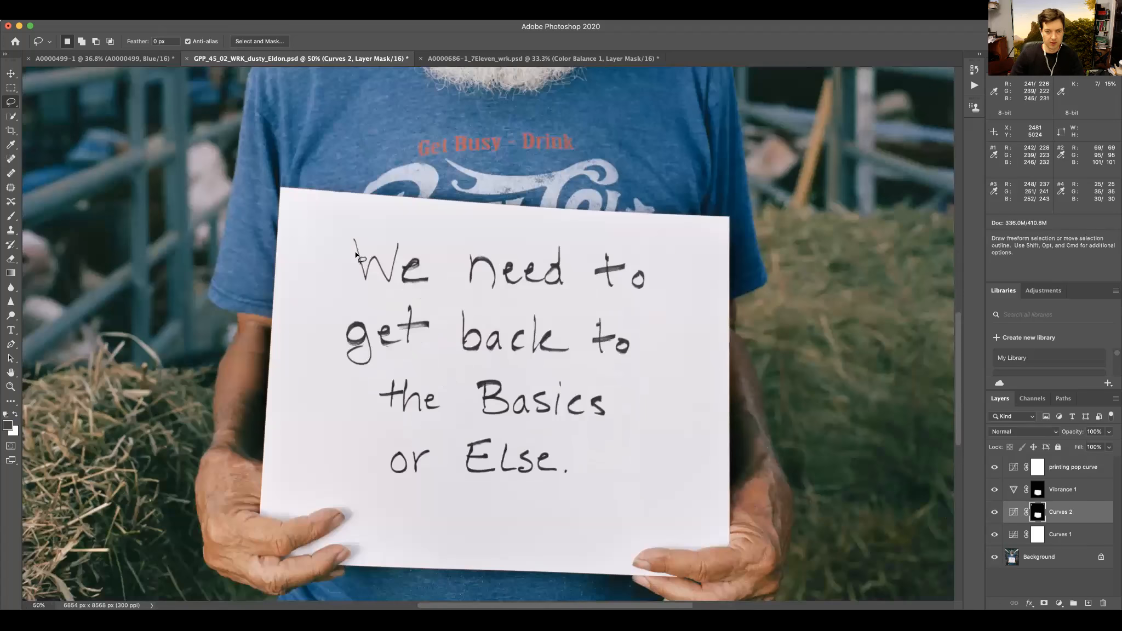
click(11, 116)
mouse_move(302, 217)
mouse_down()
mouse_move(605, 273)
mouse_move(699, 335)
mouse_up()
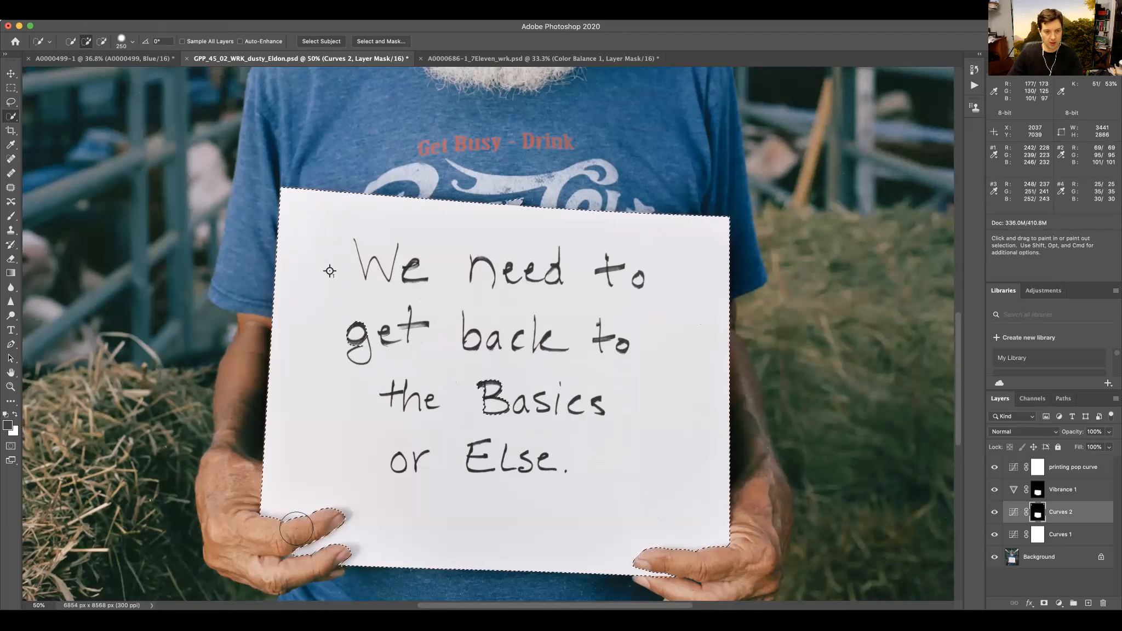
Step: Check the sign selection in Quick Mask and include the missed areas inside the letters "g" and "B"
key(q)
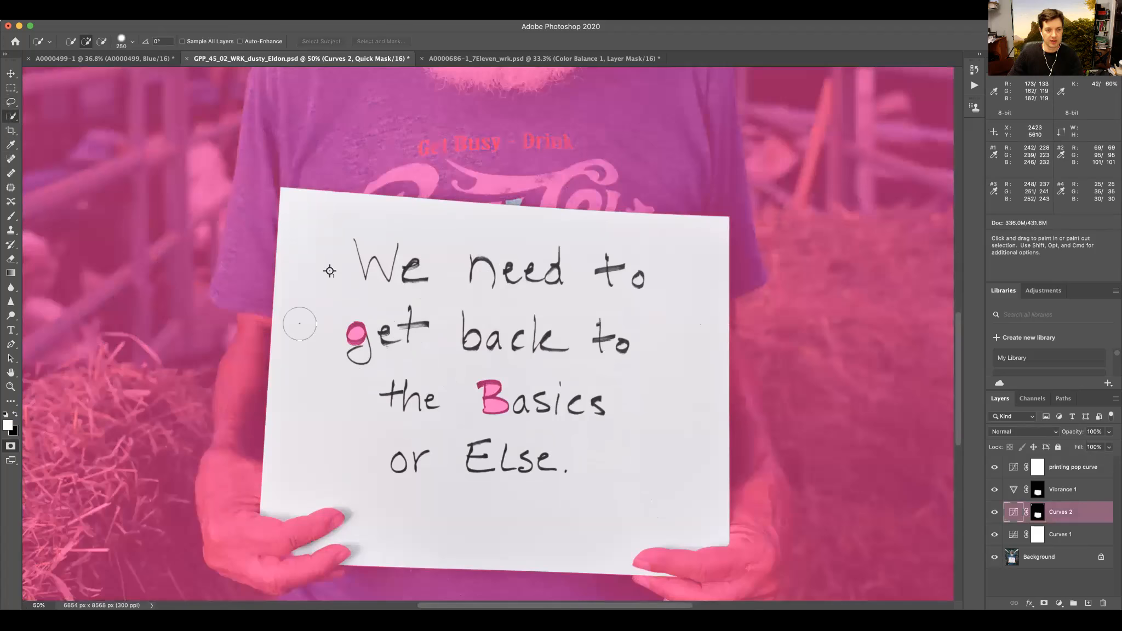
key(q)
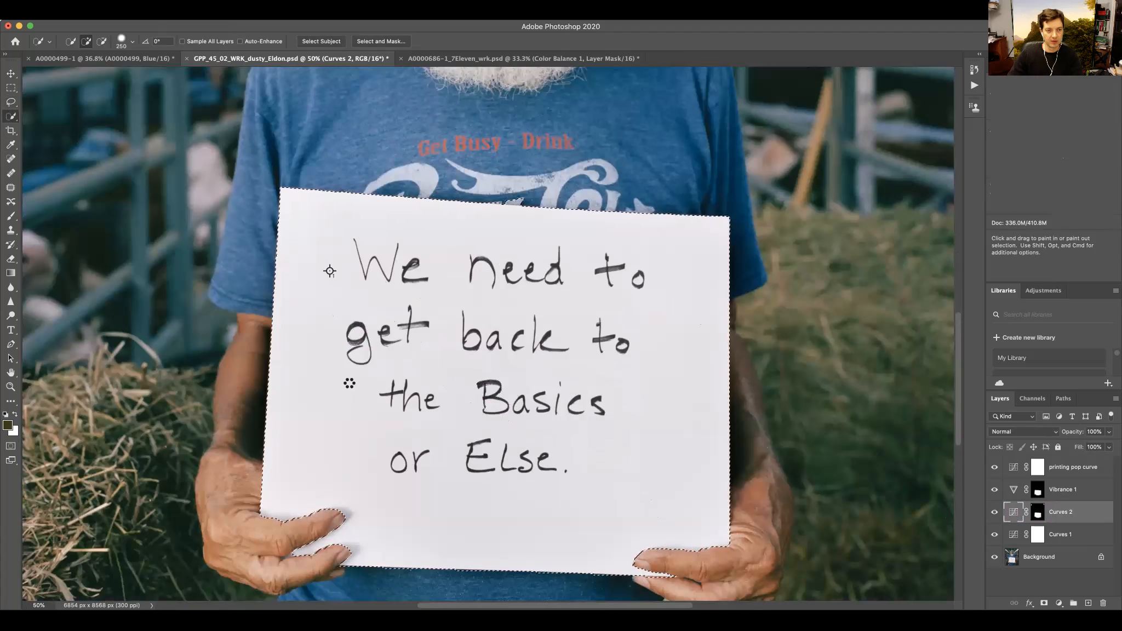
key(q)
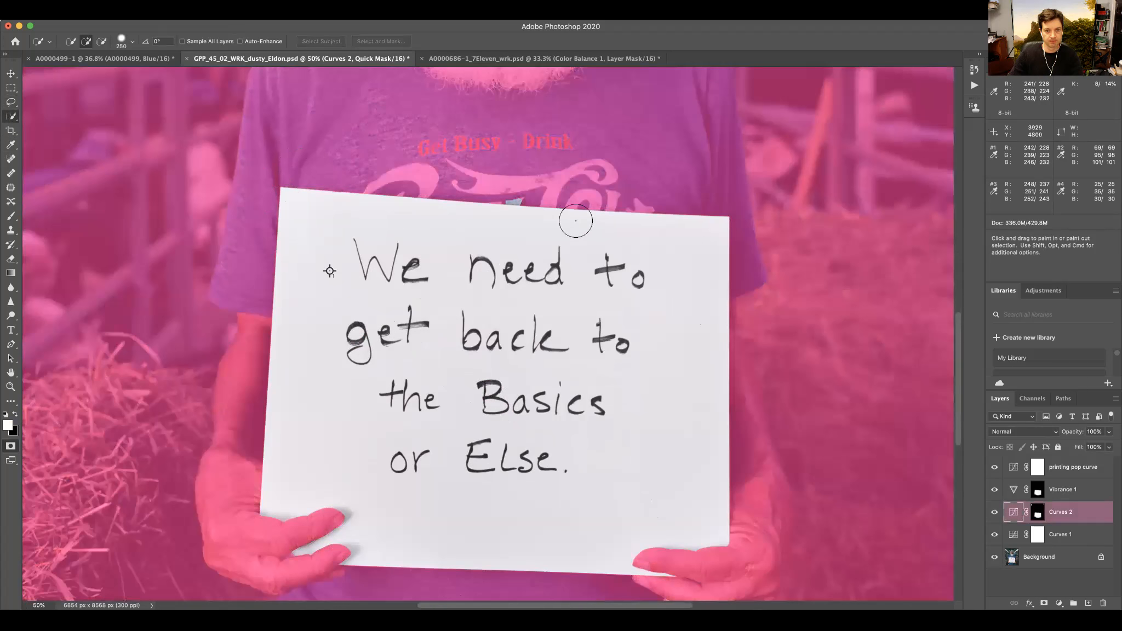
key(q)
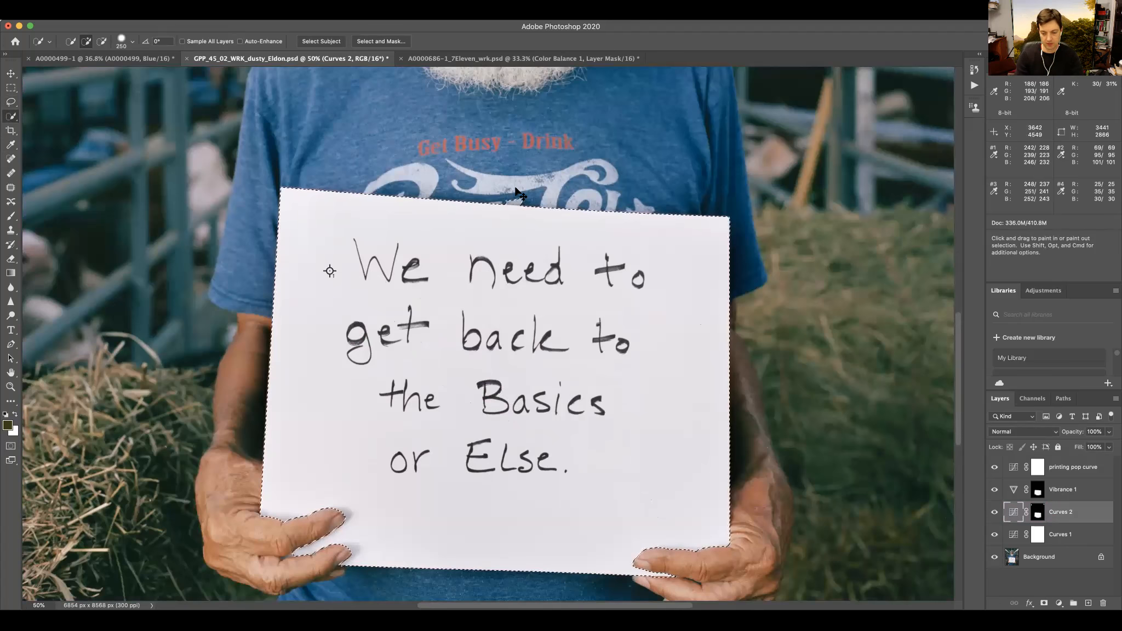
Step: Add the missed sliver of paper between the fingers at the sign's lower-left corner to the selection, using a smaller brush
key(super+equal)
drag(515, 177, 516, 255)
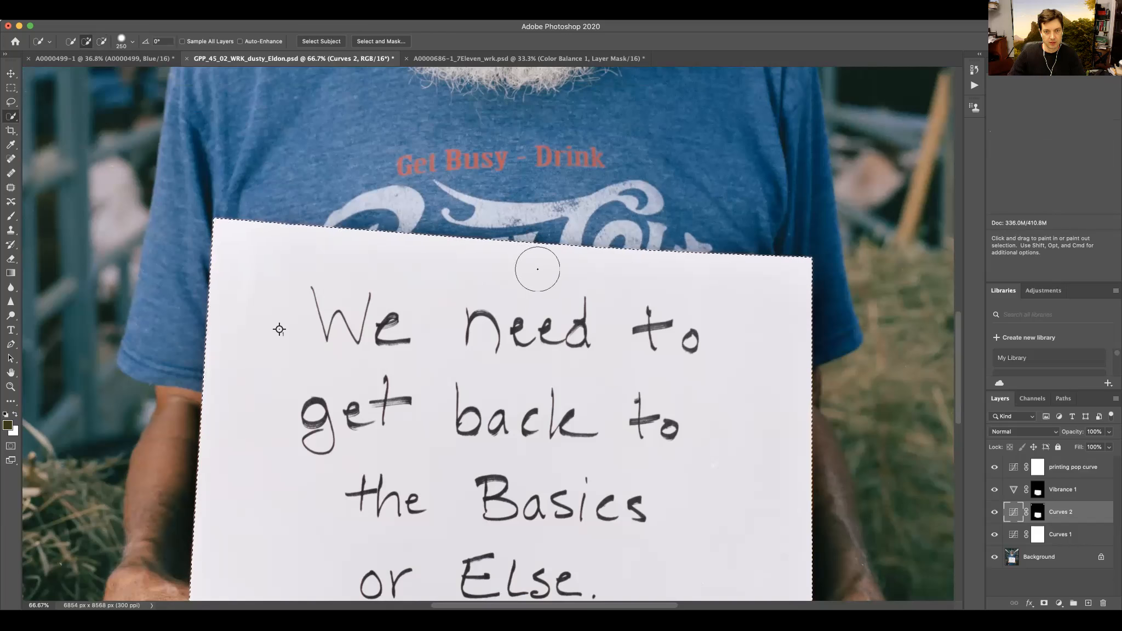
drag(341, 423, 446, 165)
drag(407, 218, 400, 270)
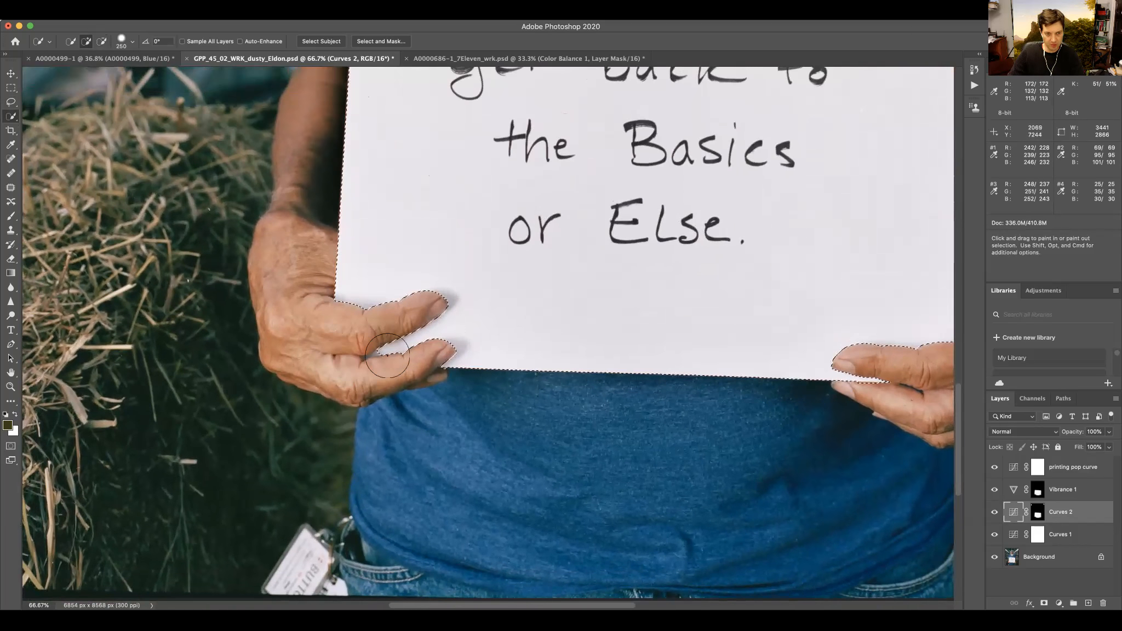
key(q)
key(q)
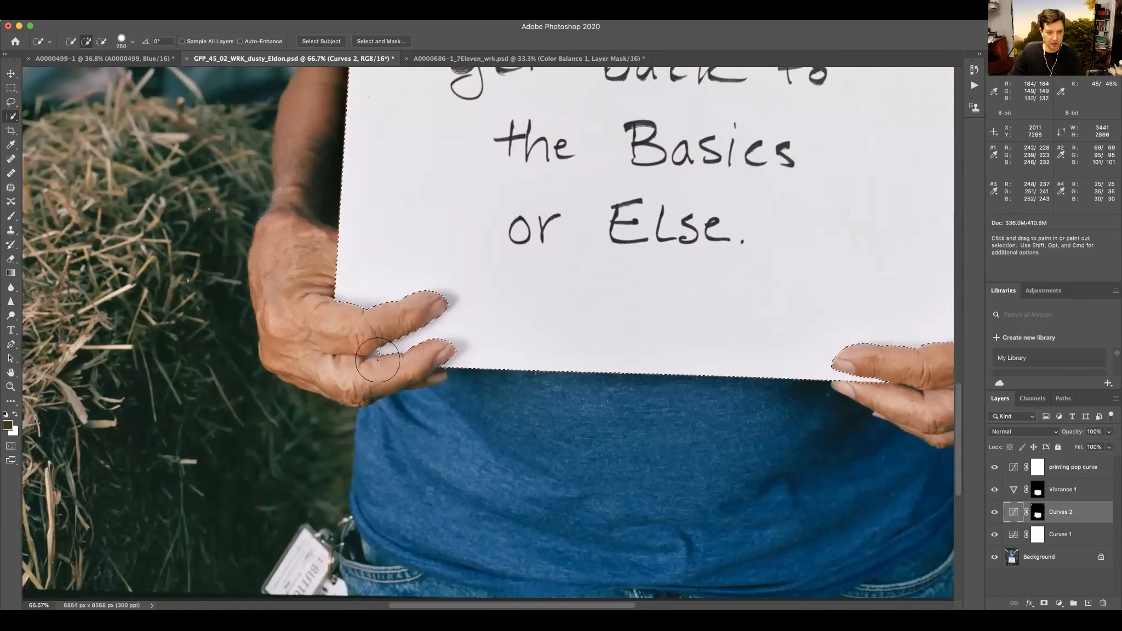
key(super+plus)
key(super+plus)
drag(373, 363, 587, 352)
key(bracketleft)
key(bracketleft)
key(bracketleft)
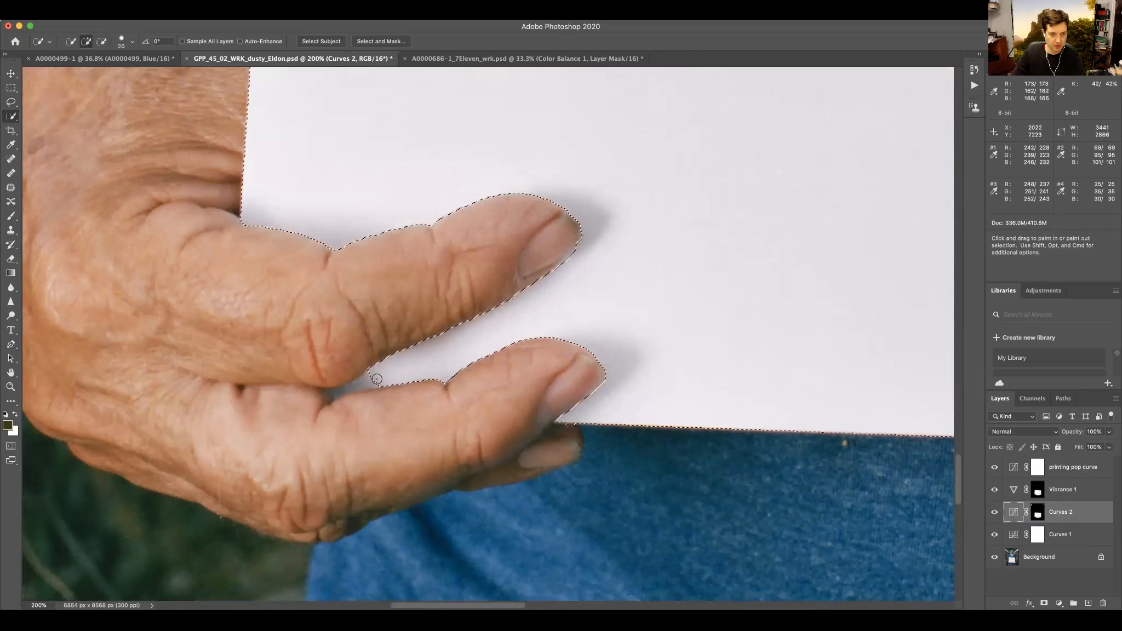
drag(374, 377, 353, 393)
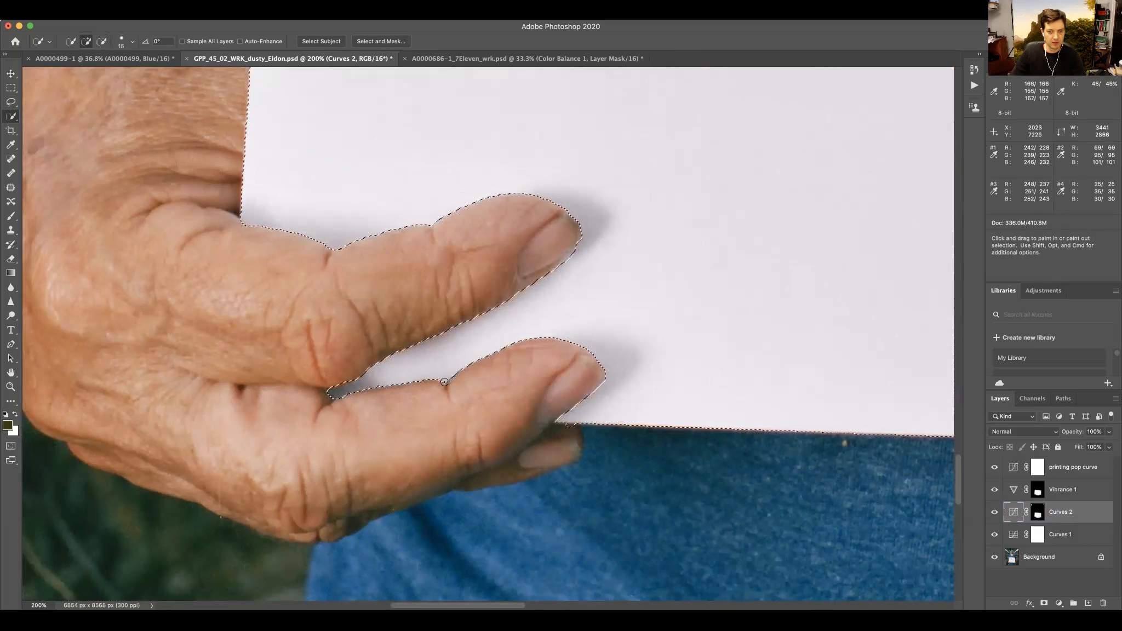
Step: Subtract small spots along the edges of the two fingertips at the sign's lower-left corner from the selection
key(alt)
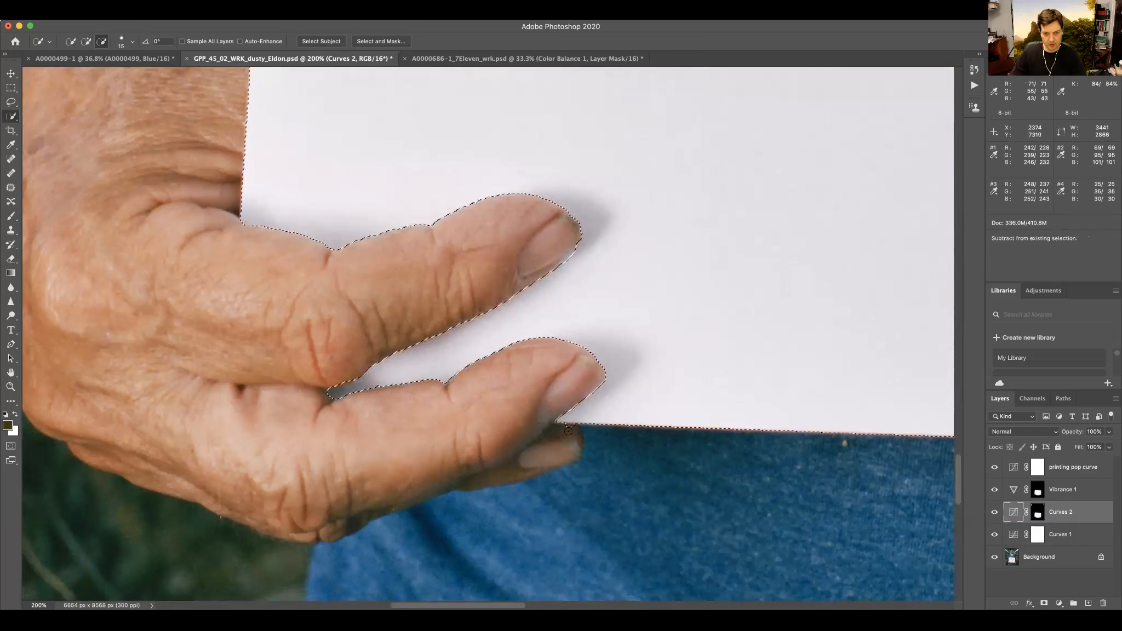
drag(573, 425, 578, 429)
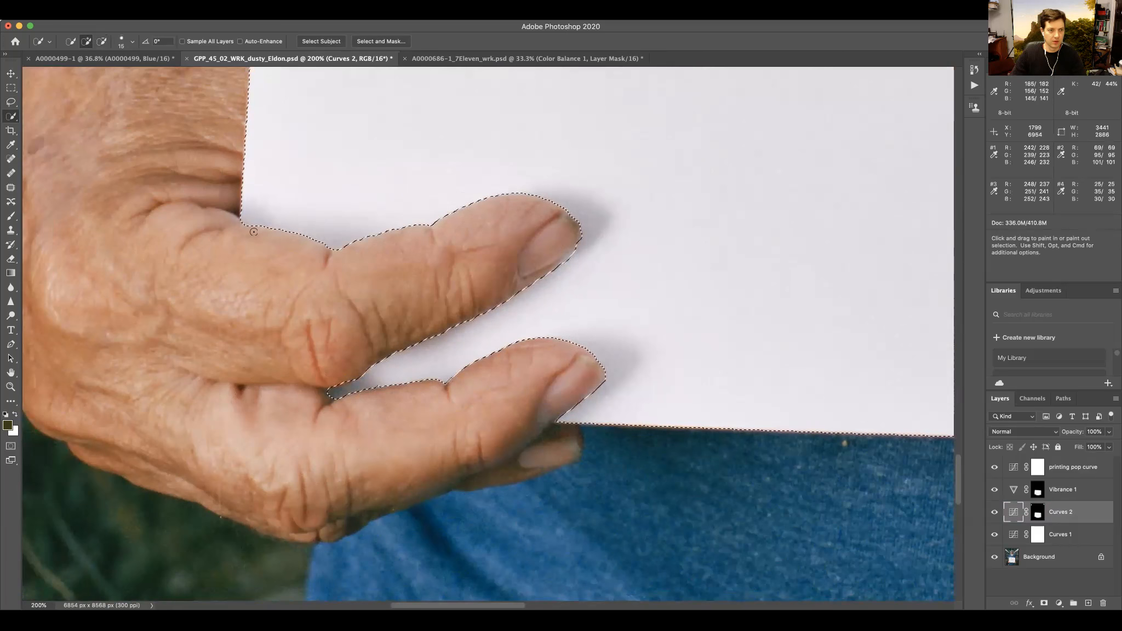
key(alt)
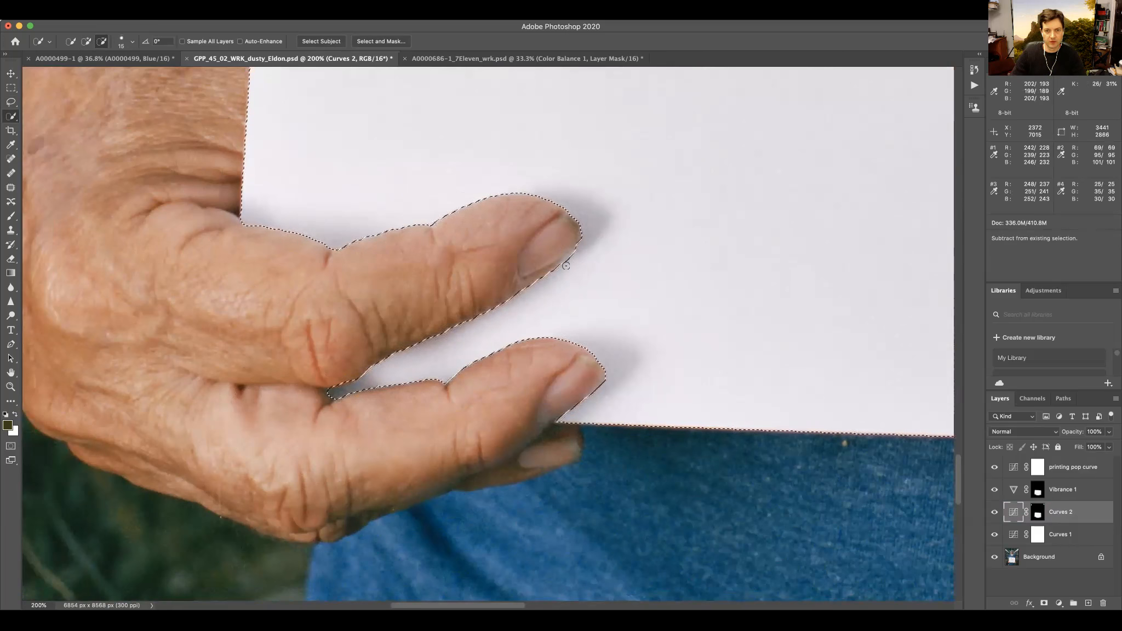
drag(565, 265, 567, 263)
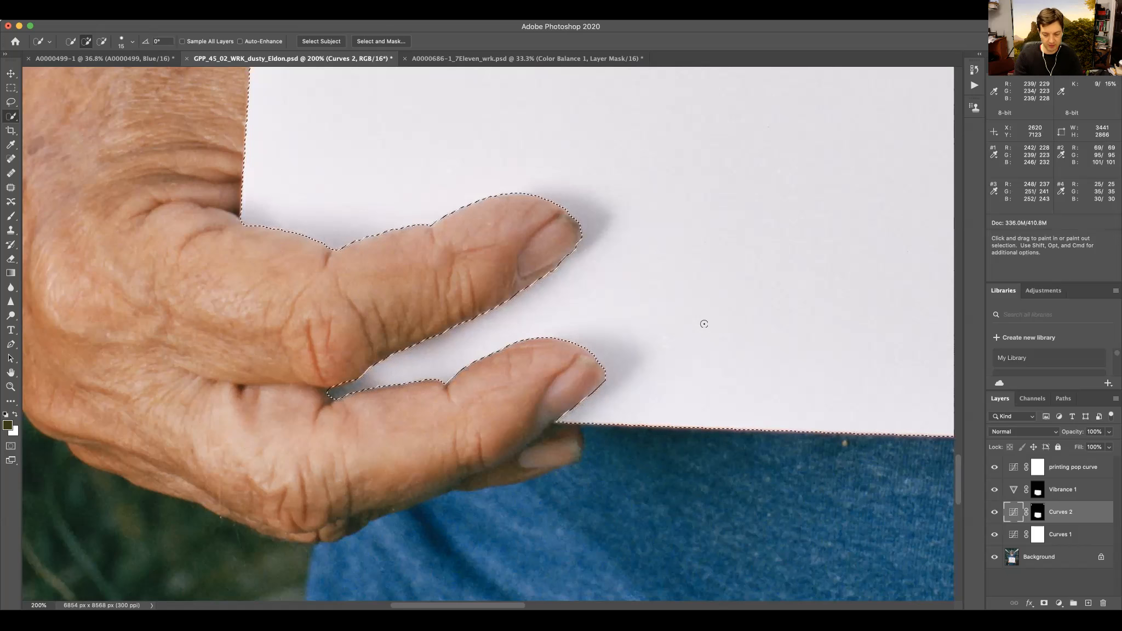
Step: Open the whole sign selection in Select and Mask and review the available view modes, keeping the red Overlay
key(super+plus)
key(super+plus)
key(super+minus)
key(super+minus)
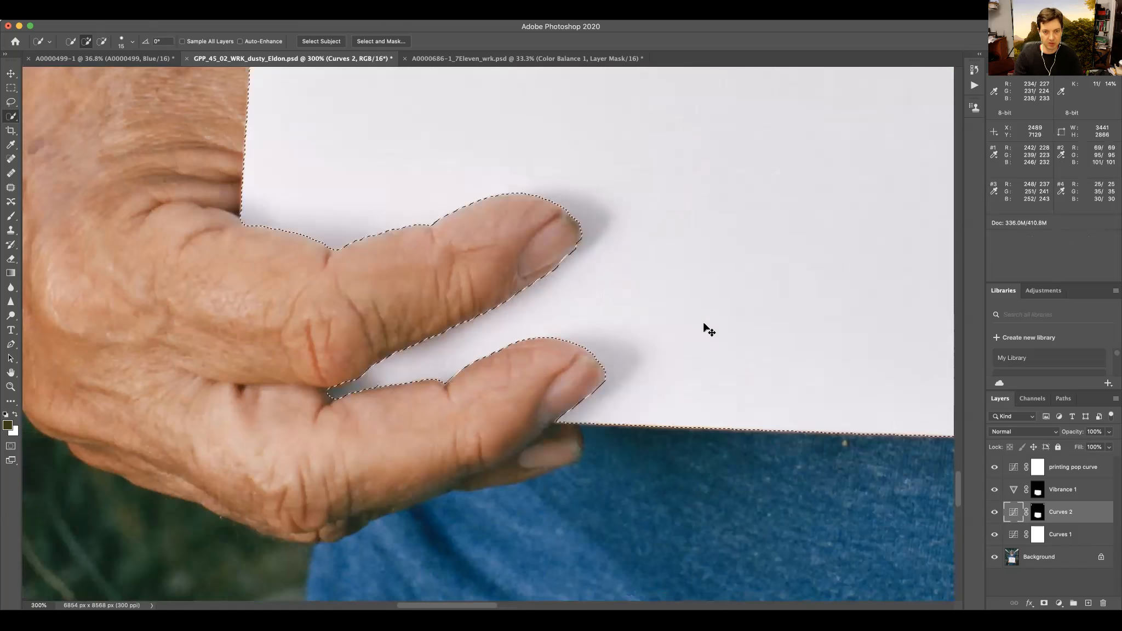
key(super+minus)
key(super+minus)
key(super+minus)
key(super+minus)
drag(801, 288, 620, 482)
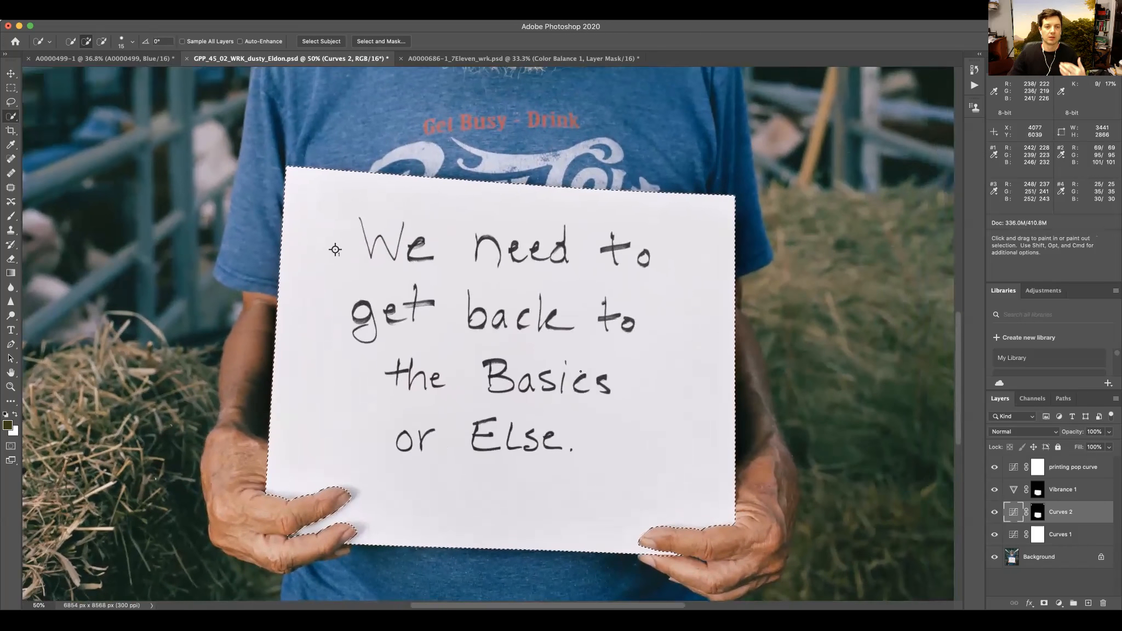
mouse_move(371, 456)
mouse_down()
mouse_move(436, 404)
mouse_move(456, 433)
mouse_move(438, 441)
mouse_up()
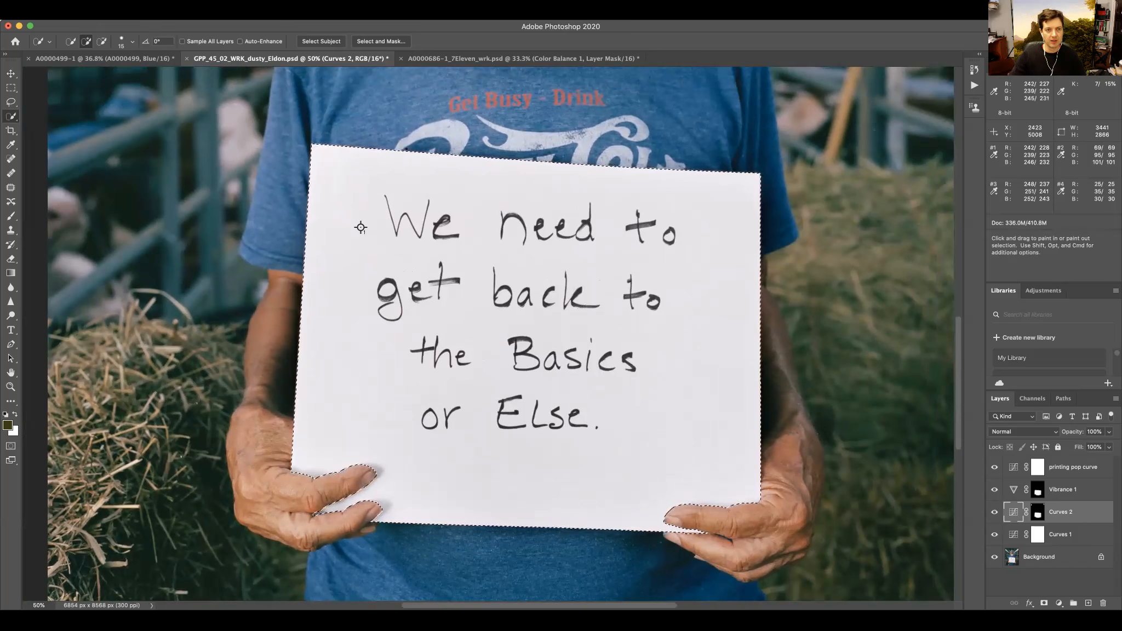
click(380, 41)
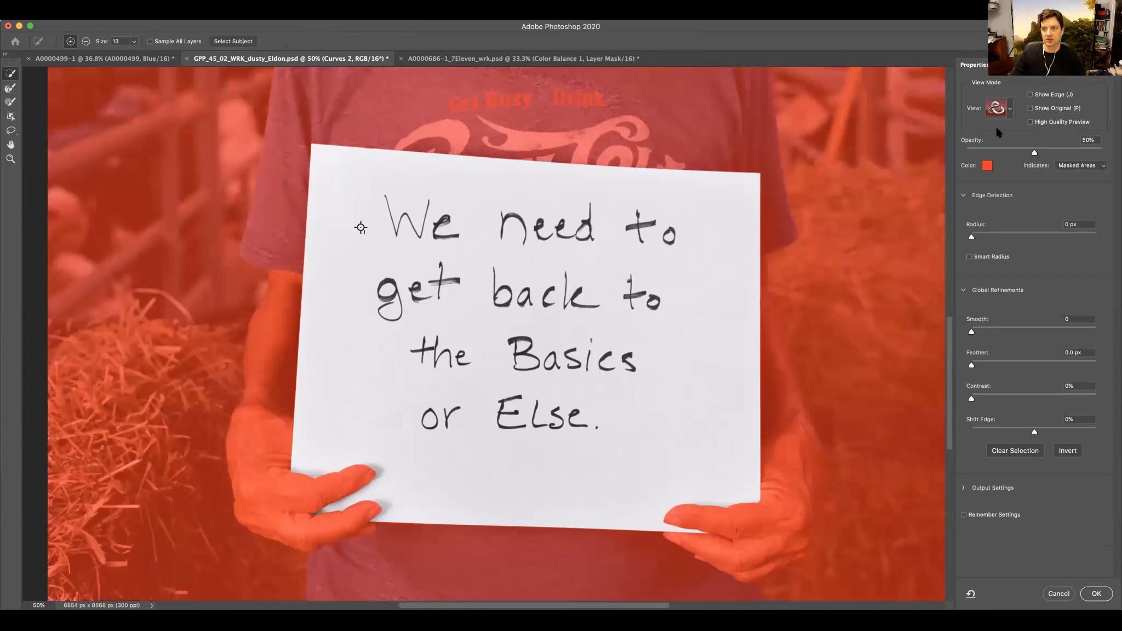
click(1009, 112)
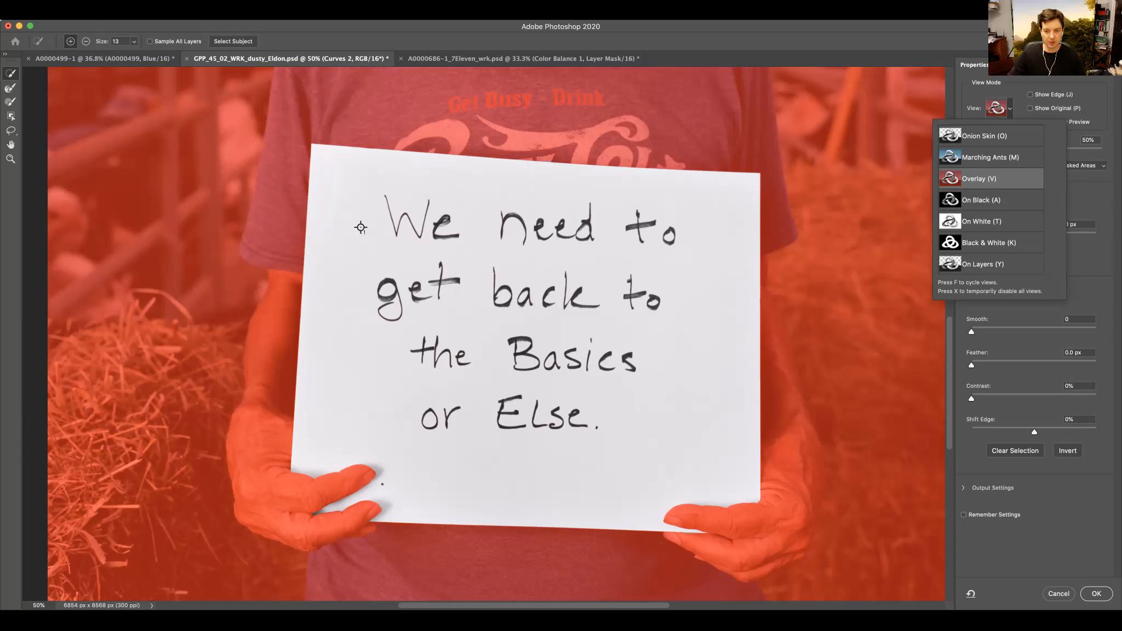
key(alt)
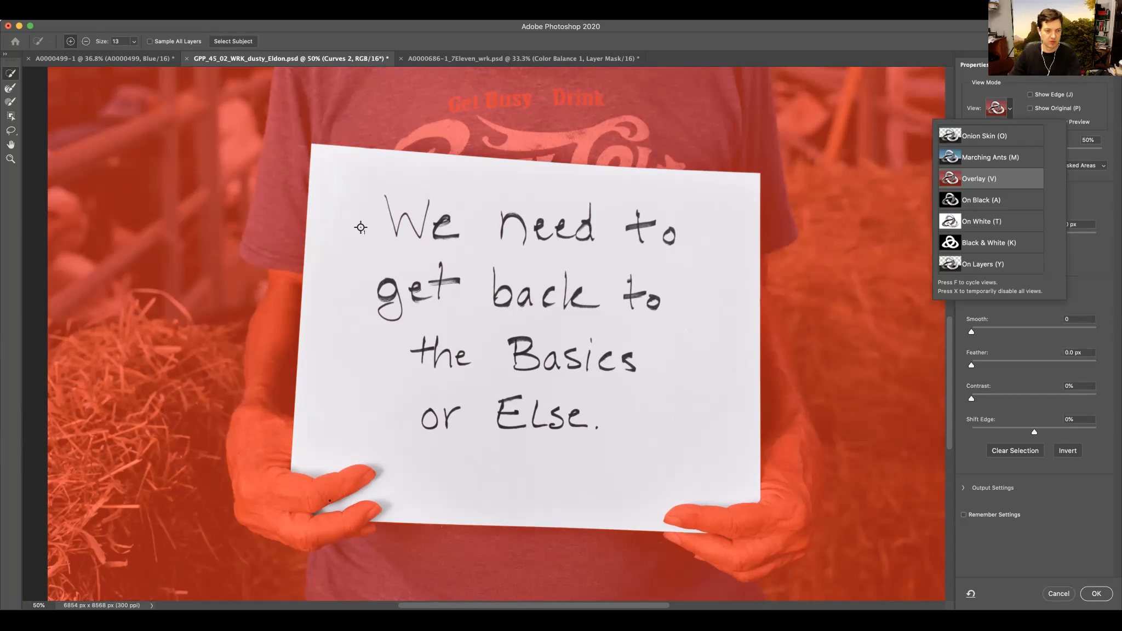
mouse_move(480, 471)
mouse_down()
mouse_move(446, 483)
mouse_move(459, 468)
mouse_up()
key(alt)
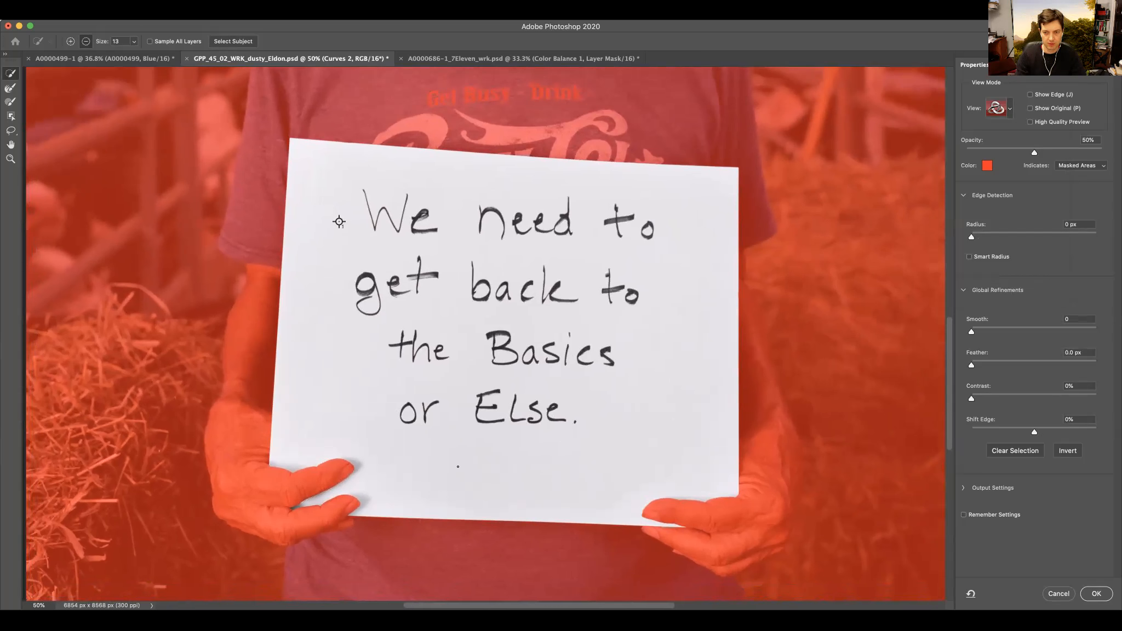
Step: Try feather amounts of 4.0, 19.6 and 36.1 px on the selection edge around the fingers, and reset the feather to 0
key(super+equal)
key(super+equal)
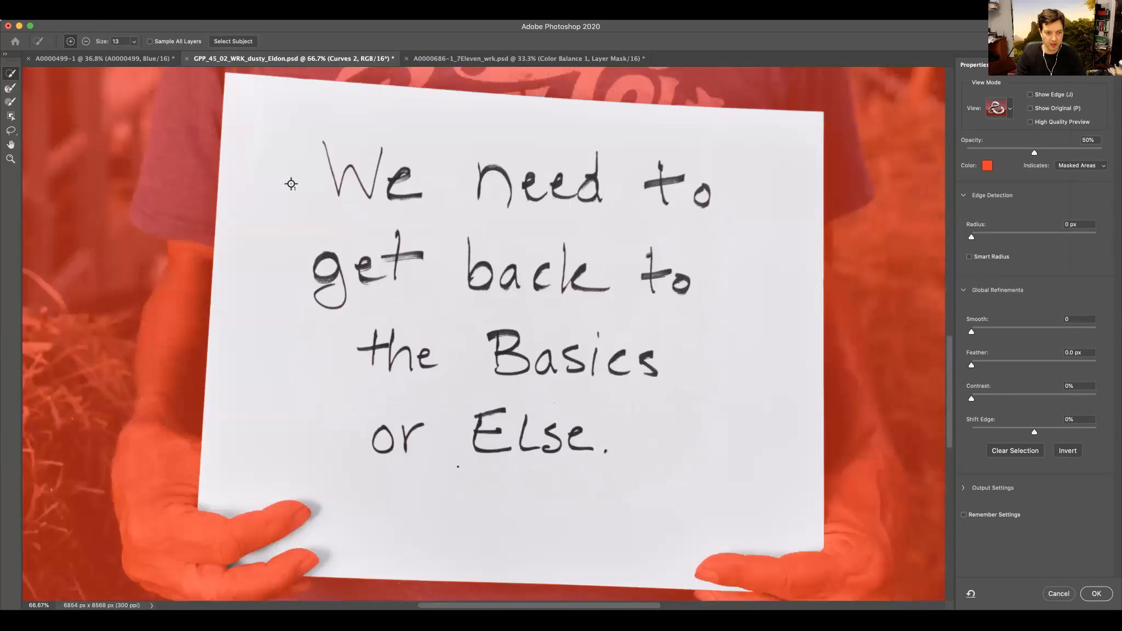
drag(366, 474, 754, 206)
mouse_move(616, 262)
mouse_down()
mouse_move(713, 299)
mouse_move(390, 175)
mouse_up()
key(super+equal)
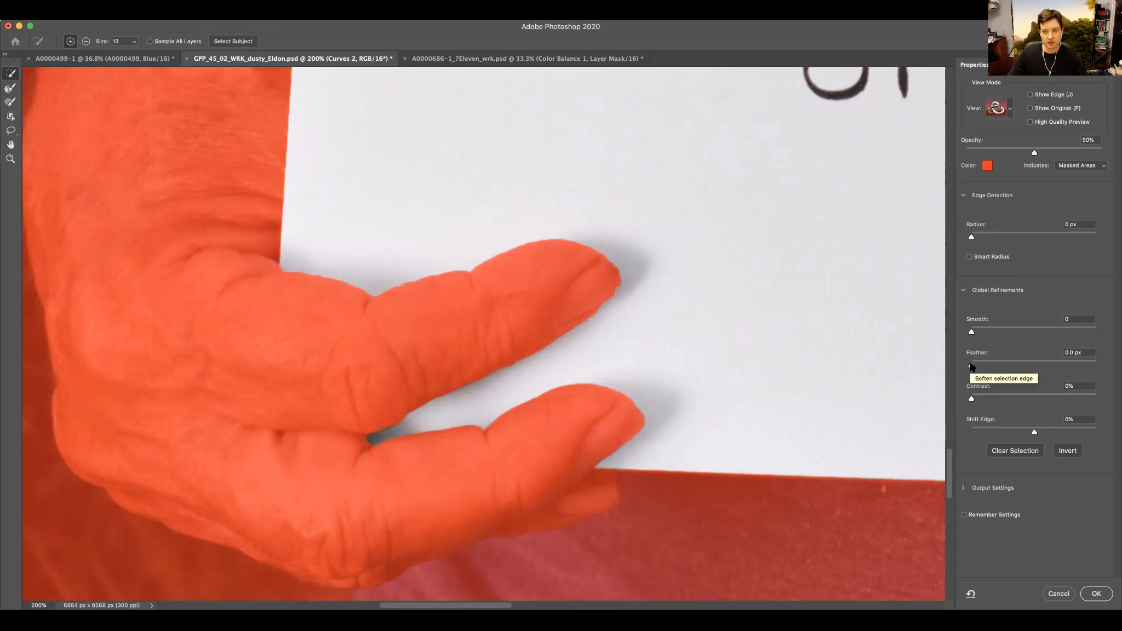
drag(992, 365, 998, 365)
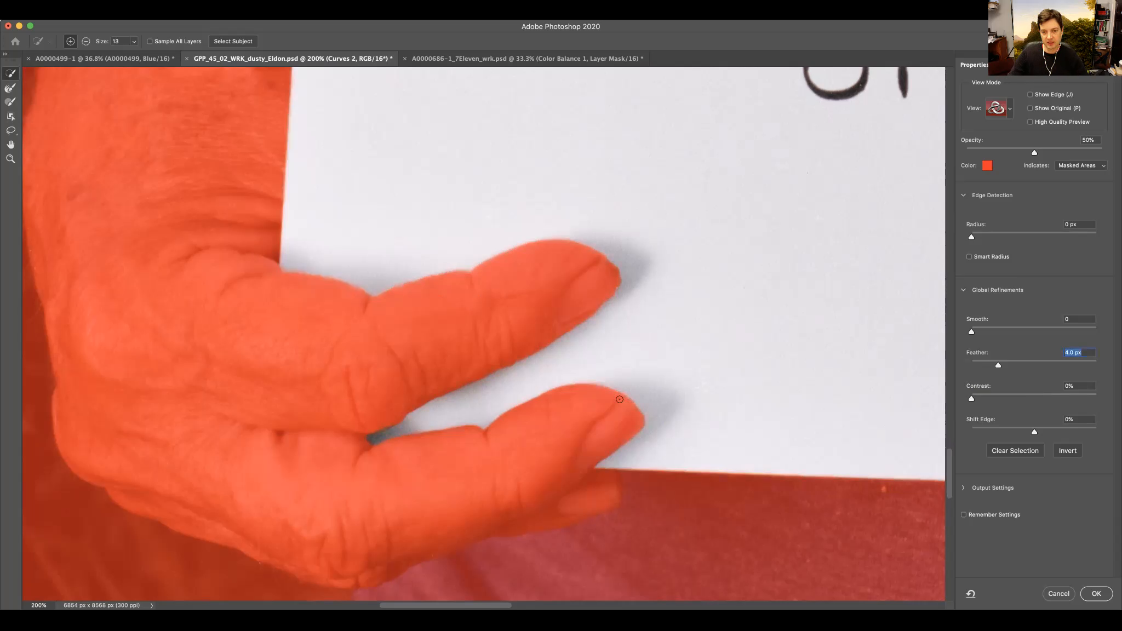
drag(999, 367, 1026, 367)
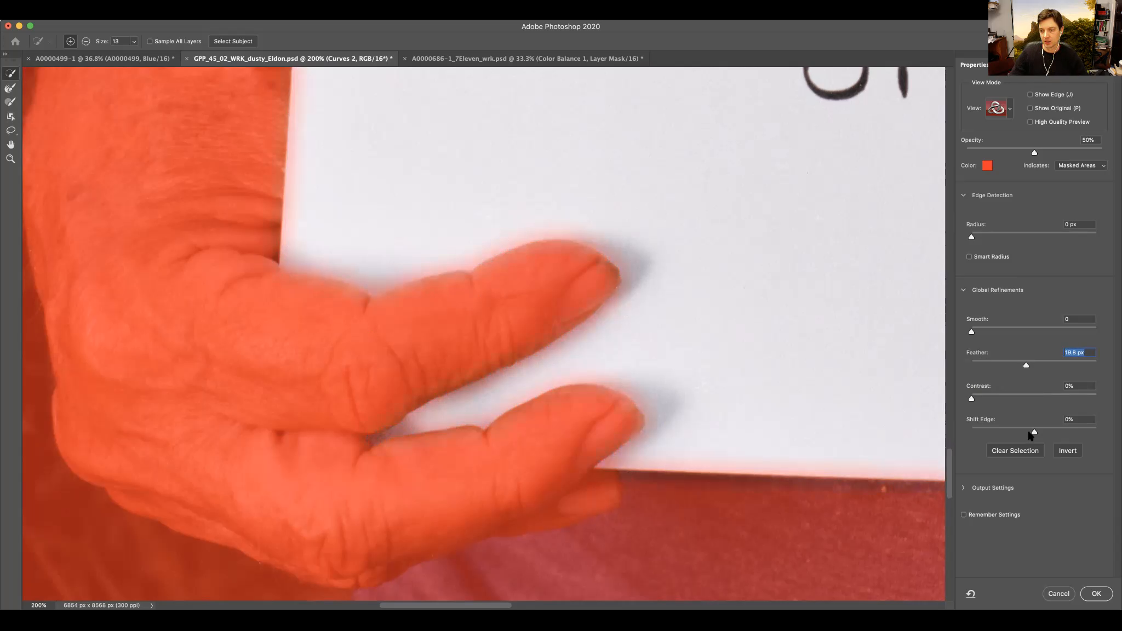
click(1036, 361)
mouse_move(1036, 364)
mouse_down()
mouse_move(1056, 363)
mouse_move(1035, 364)
mouse_up()
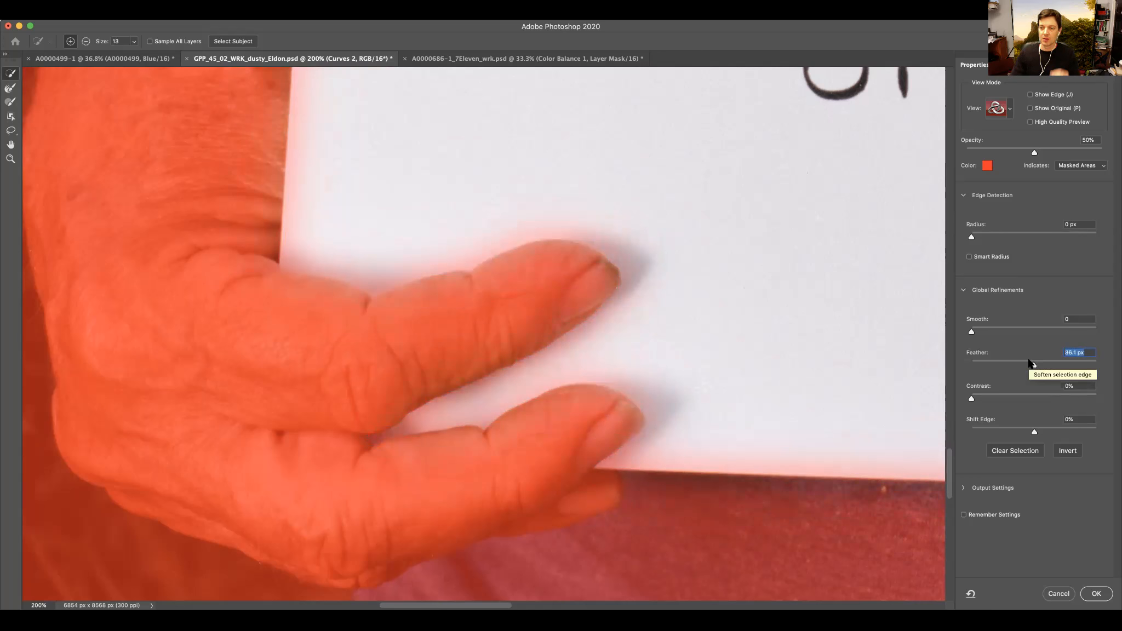
drag(1031, 363, 943, 363)
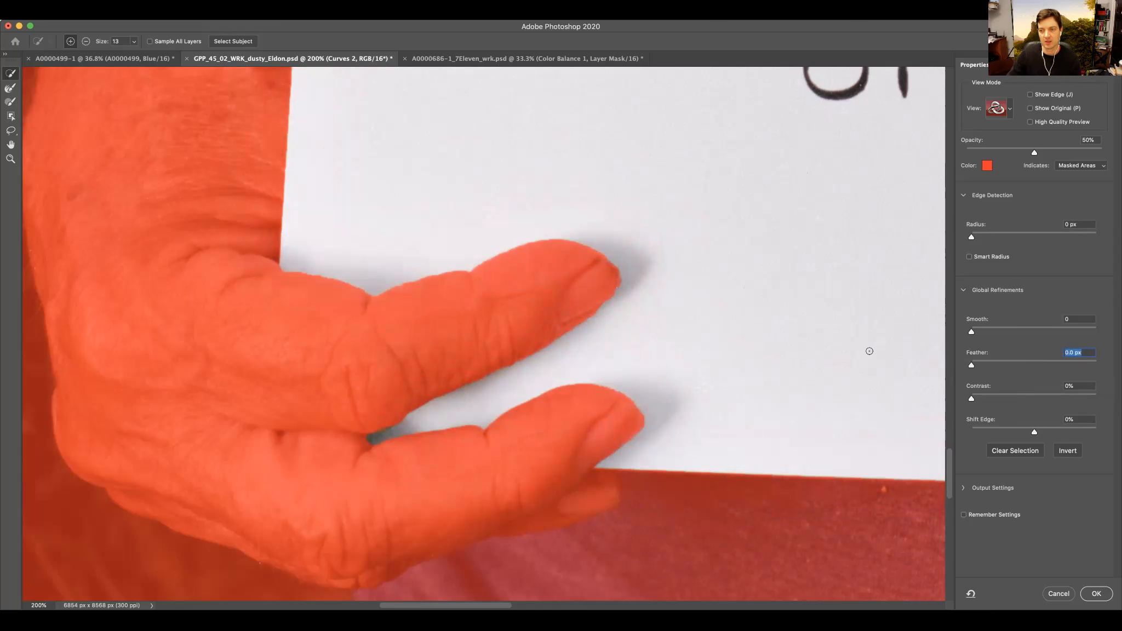
Step: Set the selection's feather to 1.9 px and apply the refinement
drag(971, 365, 983, 367)
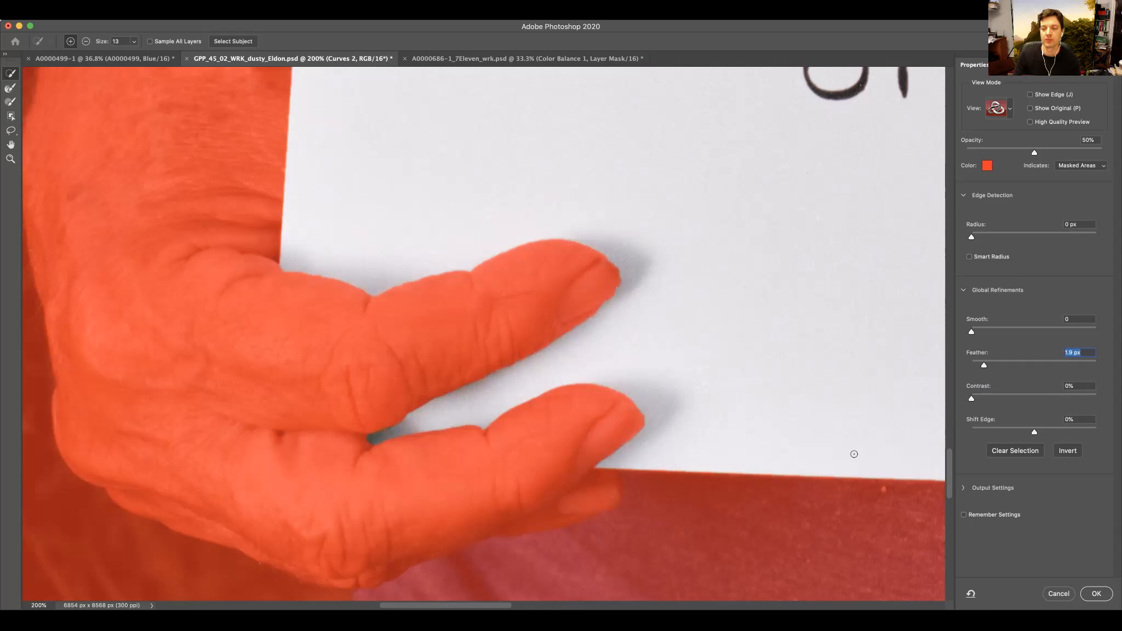
click(1096, 595)
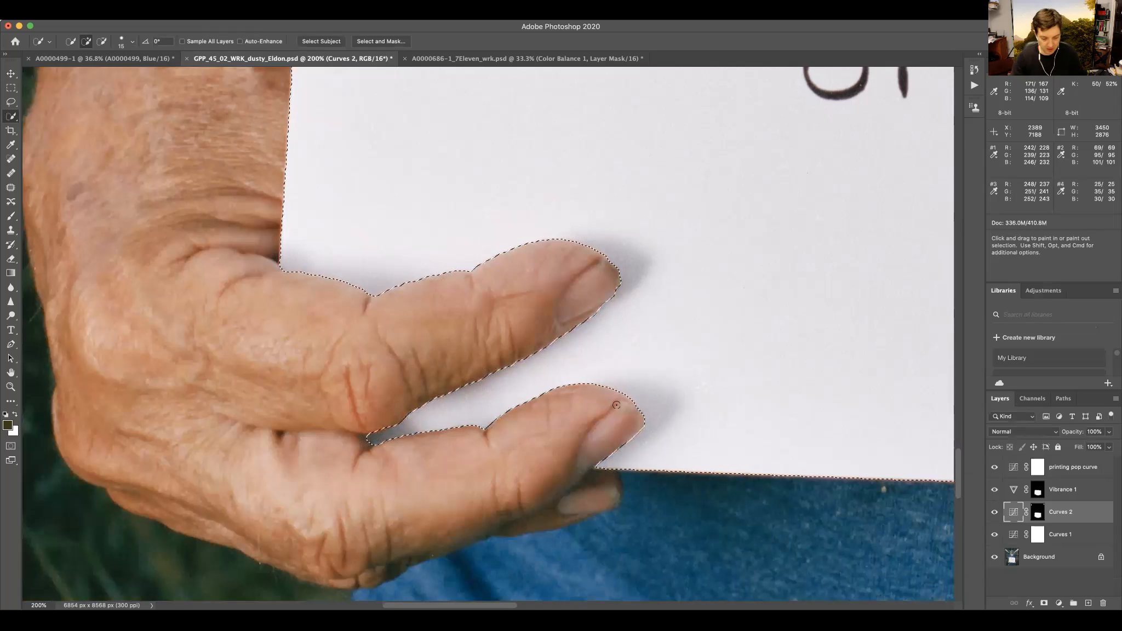
Step: Add a Curves adjustment layer masked to the selected sign and brighten it with a curve point at input 176, output 195
key(super+0)
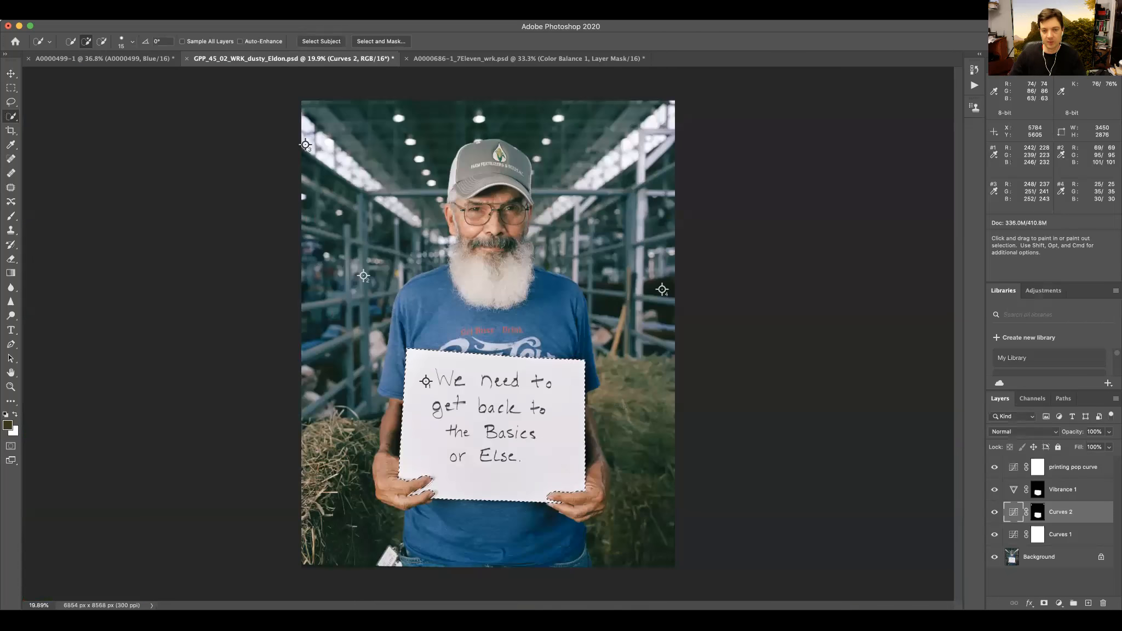
click(1058, 603)
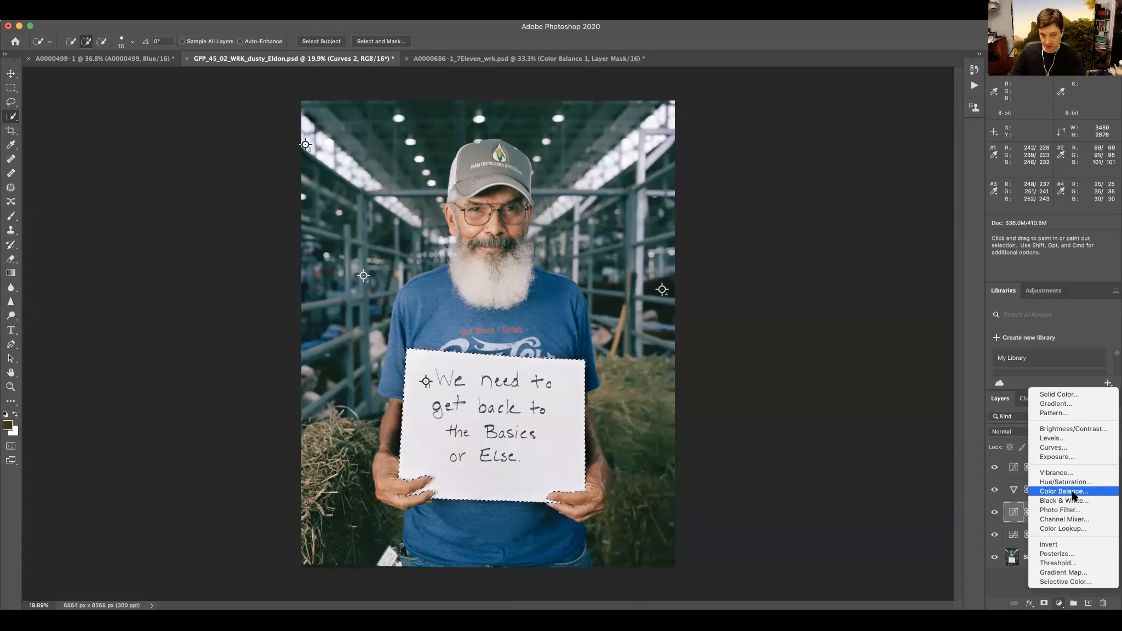
click(1052, 448)
drag(246, 238, 249, 232)
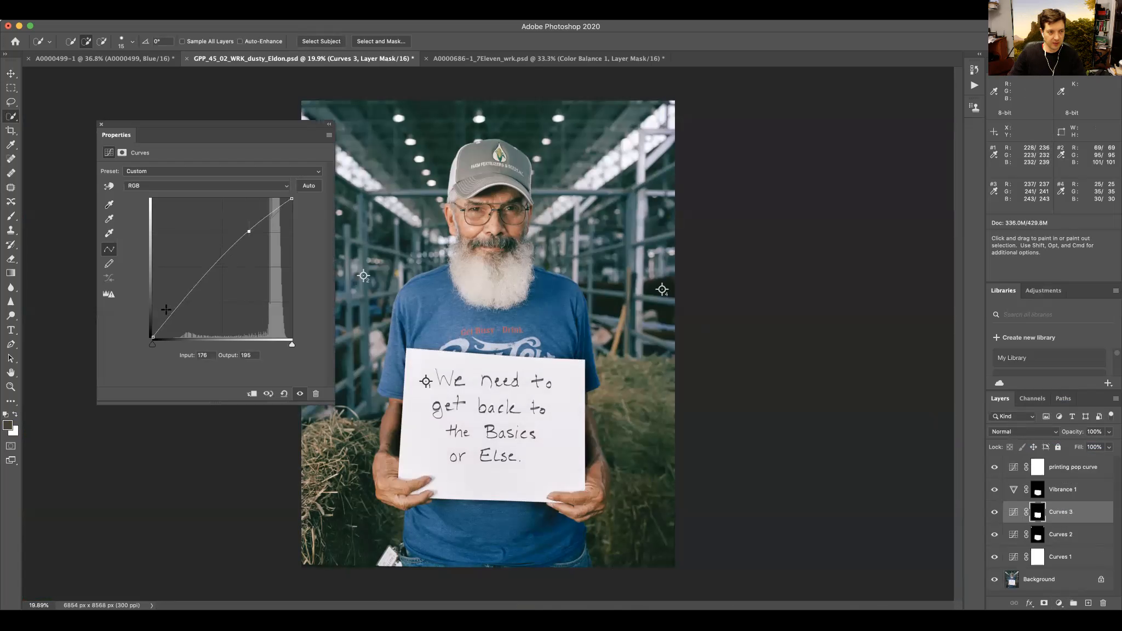
Step: Hold the sign's shadows with a second curve point at input 54, output 51, and compare the image with the layer off and on
drag(182, 305, 182, 309)
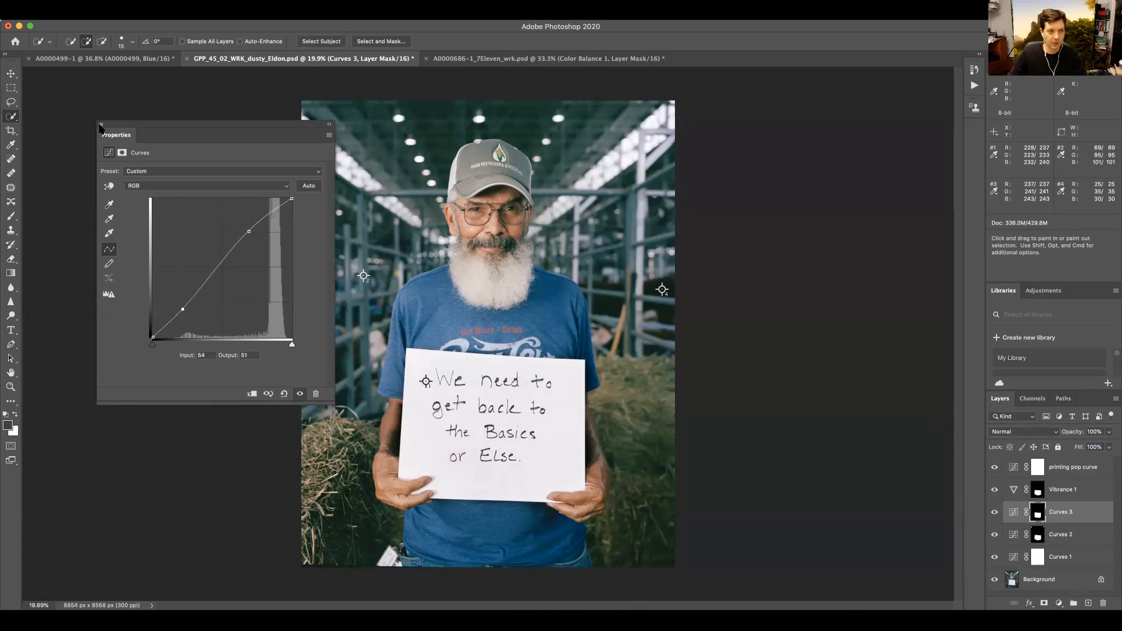
click(101, 124)
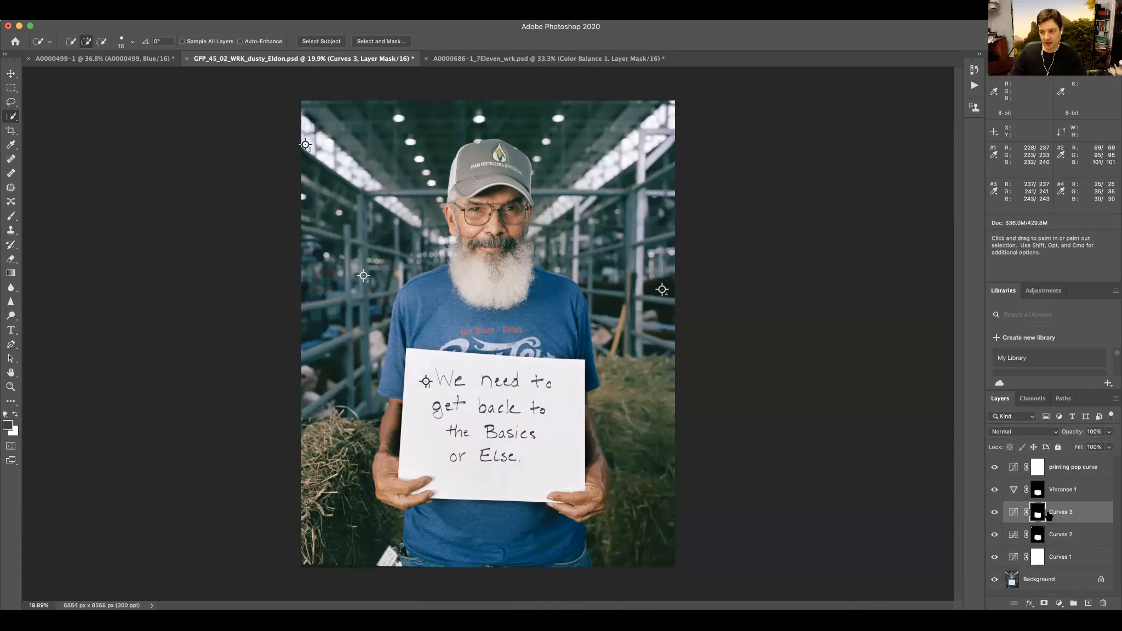
click(995, 512)
click(995, 512)
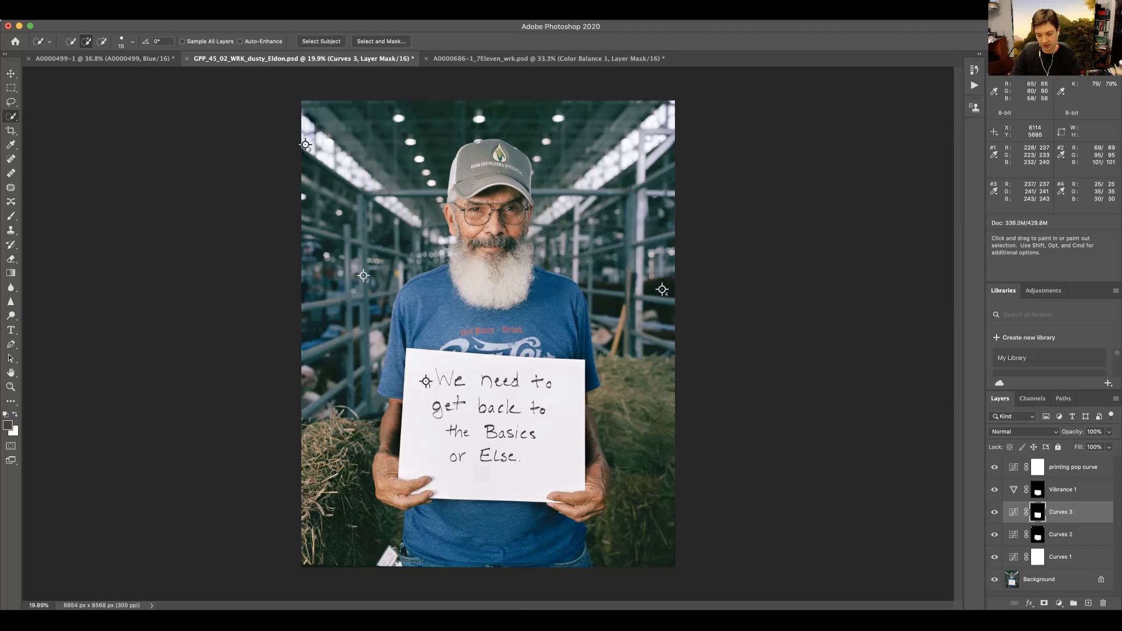
Step: Select the hay bale on the sleeve side with the wooden pole, using a 600 px Quick Selection brush
key(bracketright)
key(bracketright)
key(bracketright)
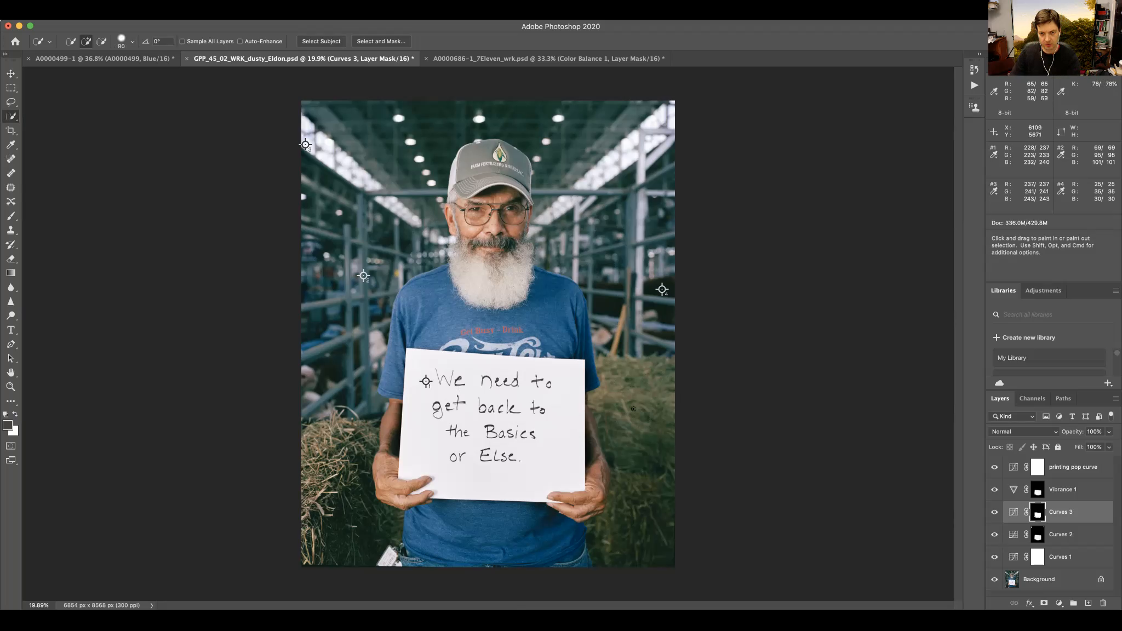
key(bracketright)
key(bracketright)
key(bracketright)
key(bracketright)
key(bracketright)
key(bracketright)
key(bracketright)
mouse_move(630, 402)
mouse_down()
mouse_move(624, 383)
mouse_move(665, 388)
mouse_move(649, 512)
mouse_move(586, 504)
mouse_up()
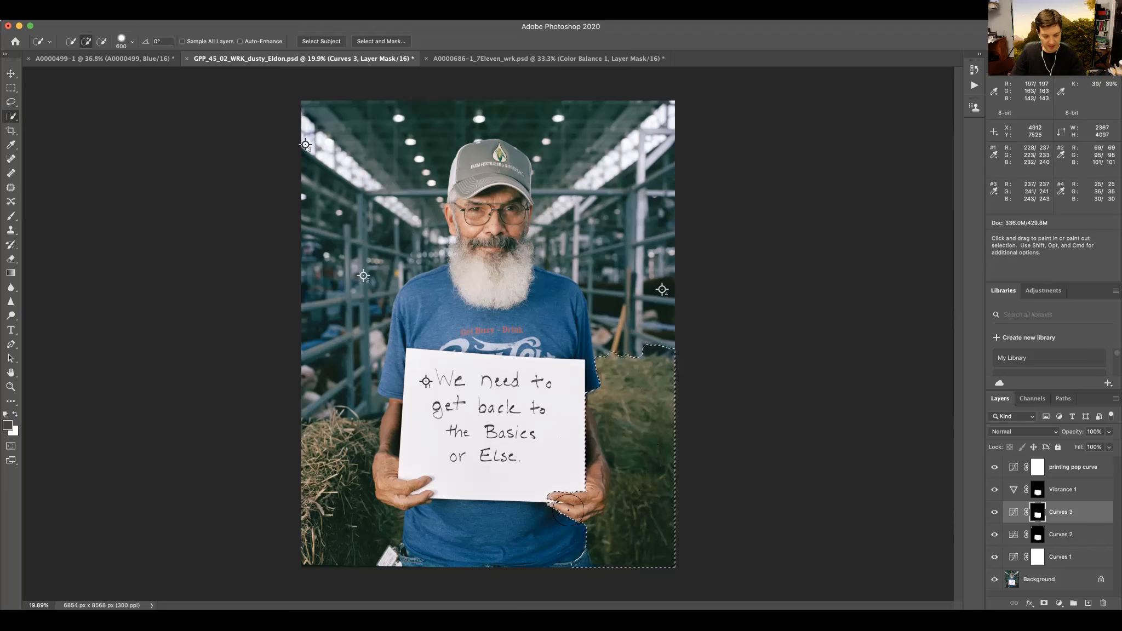
Step: Subtract the man's forearm and hand from the hay selection, refining the edge along the knuckles with a 200 px brush
key(alt)
mouse_move(550, 501)
mouse_down()
mouse_move(579, 503)
mouse_move(586, 489)
mouse_move(568, 409)
mouse_move(580, 437)
mouse_up()
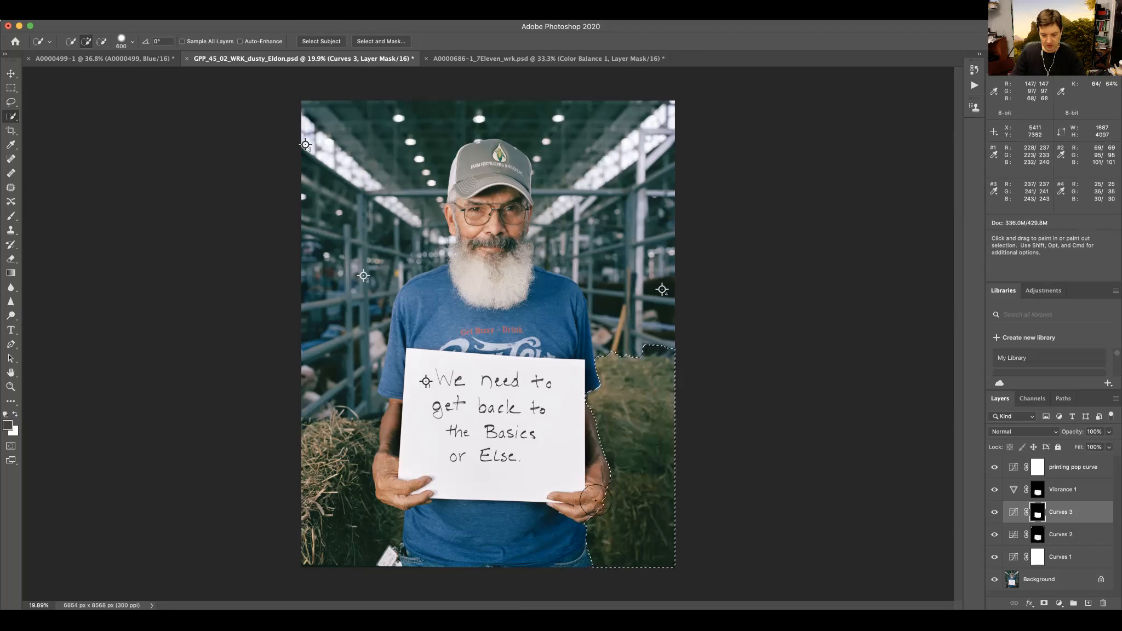
key(super+plus)
key(super+plus)
key(super+plus)
key(super+plus)
drag(786, 475, 631, 180)
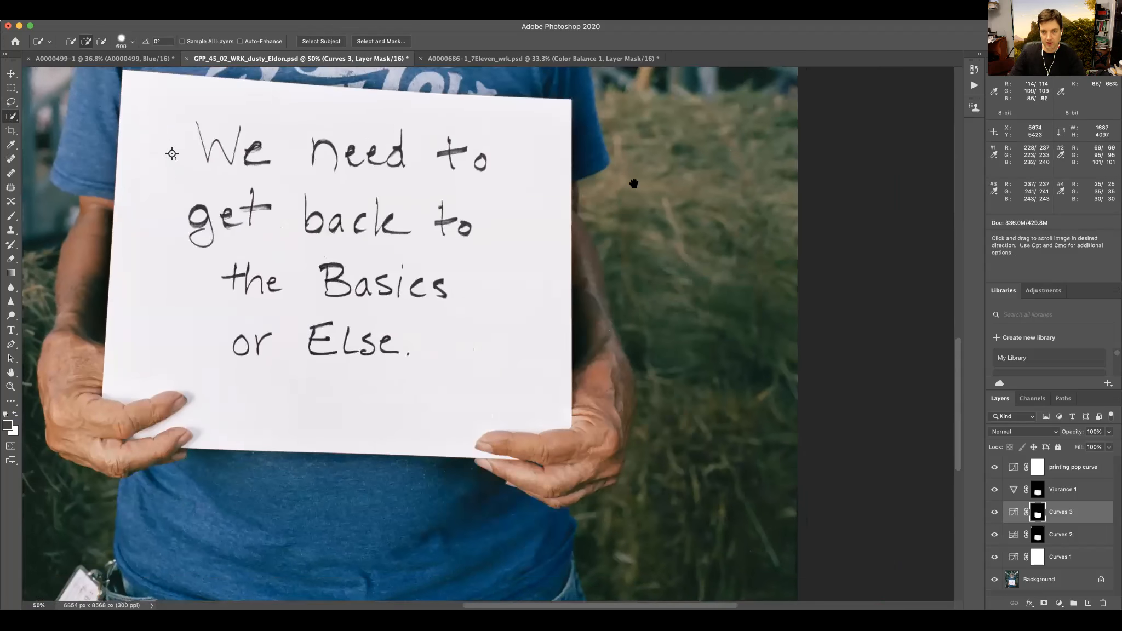
key(bracketleft)
key(bracketleft)
key(bracketleft)
key(bracketleft)
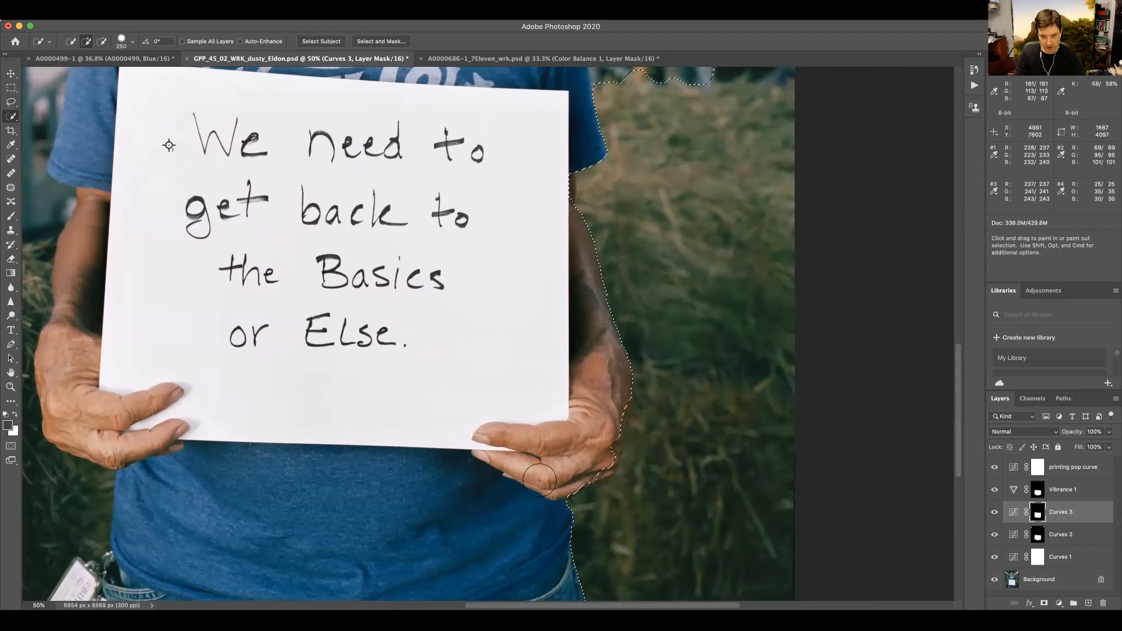
mouse_move(699, 416)
mouse_down()
mouse_move(626, 390)
mouse_move(617, 374)
mouse_up()
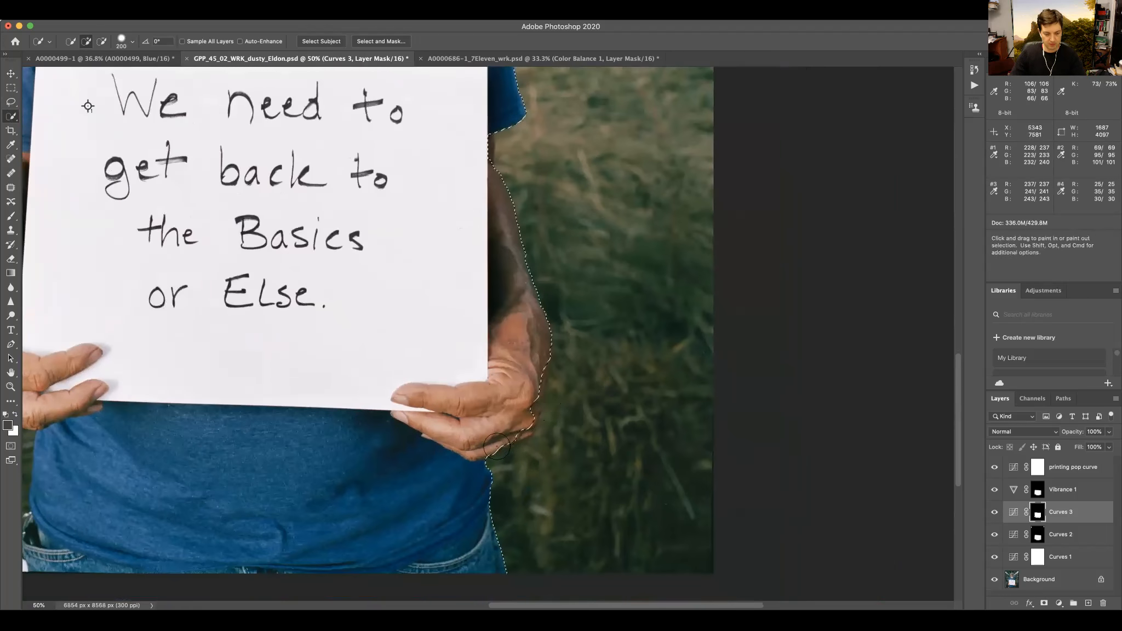
mouse_move(490, 435)
mouse_down()
mouse_move(517, 421)
mouse_move(531, 358)
mouse_move(522, 380)
mouse_up()
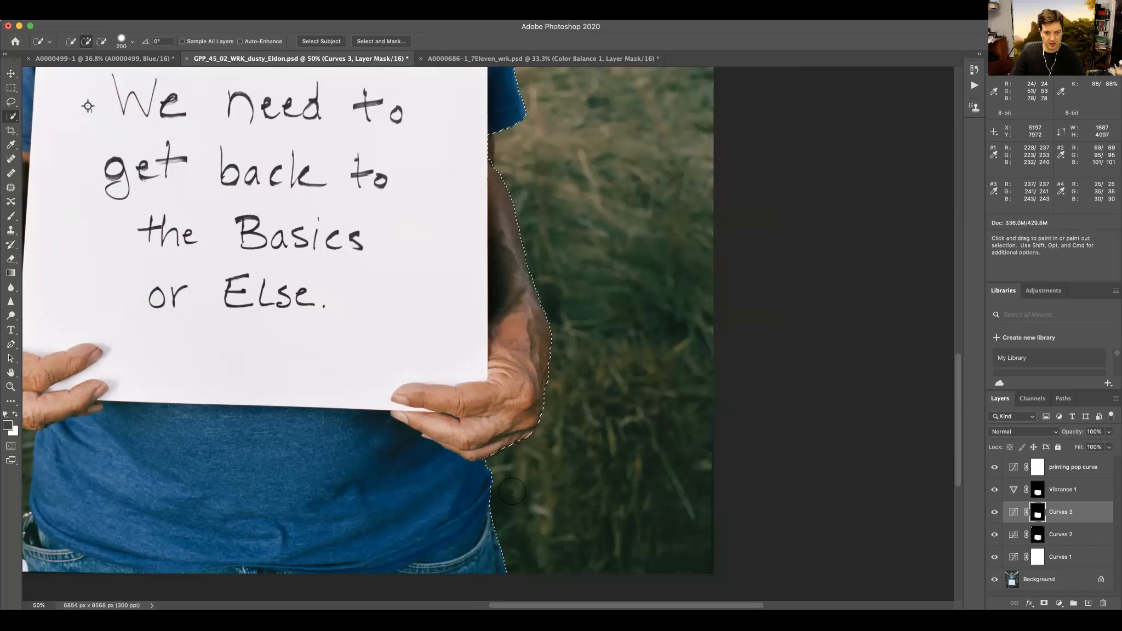
Step: Clean up the hay selection beside the forearm and subtract the dark fence patch above the hay's top edge
scroll(554, 246, up, 5)
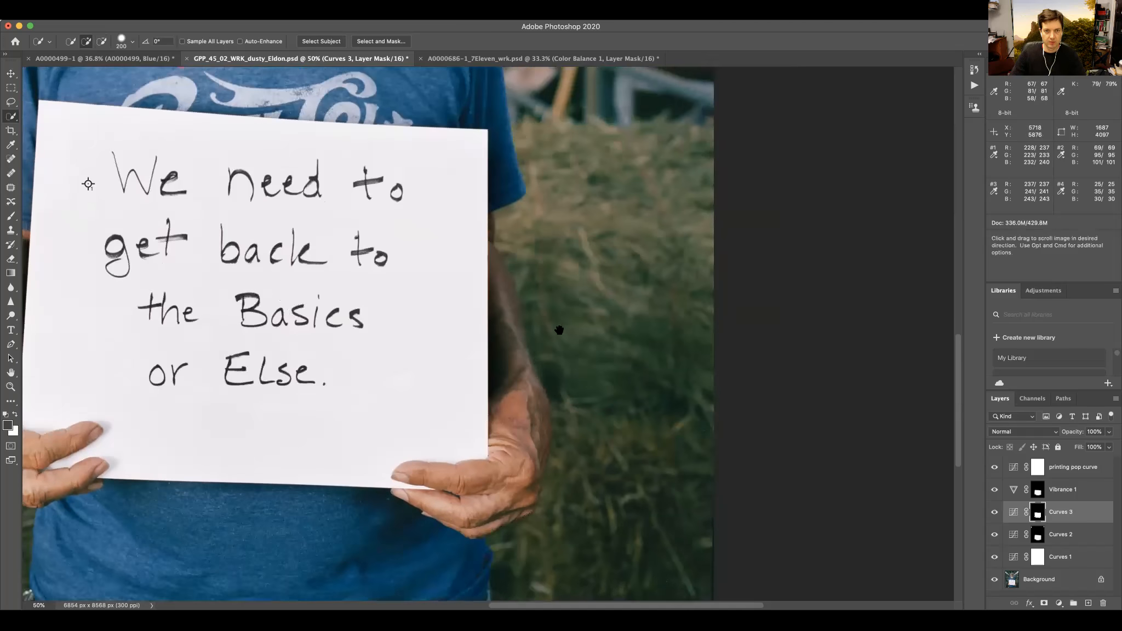
drag(483, 276, 479, 267)
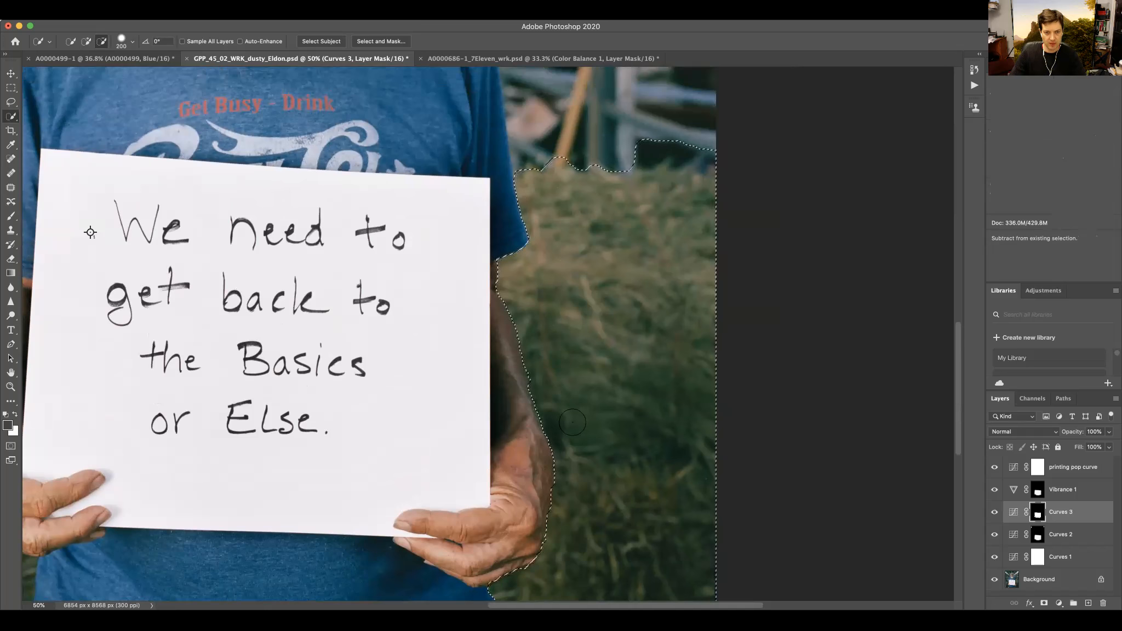
drag(603, 512, 533, 526)
drag(536, 222, 535, 363)
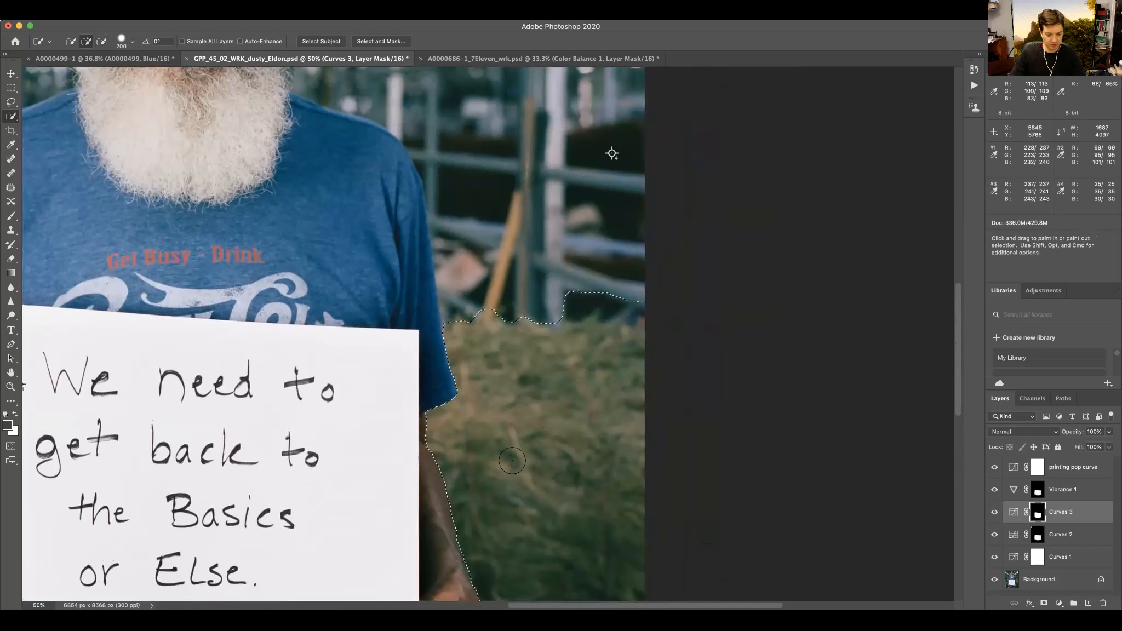
alt+drag(557, 302, 628, 293)
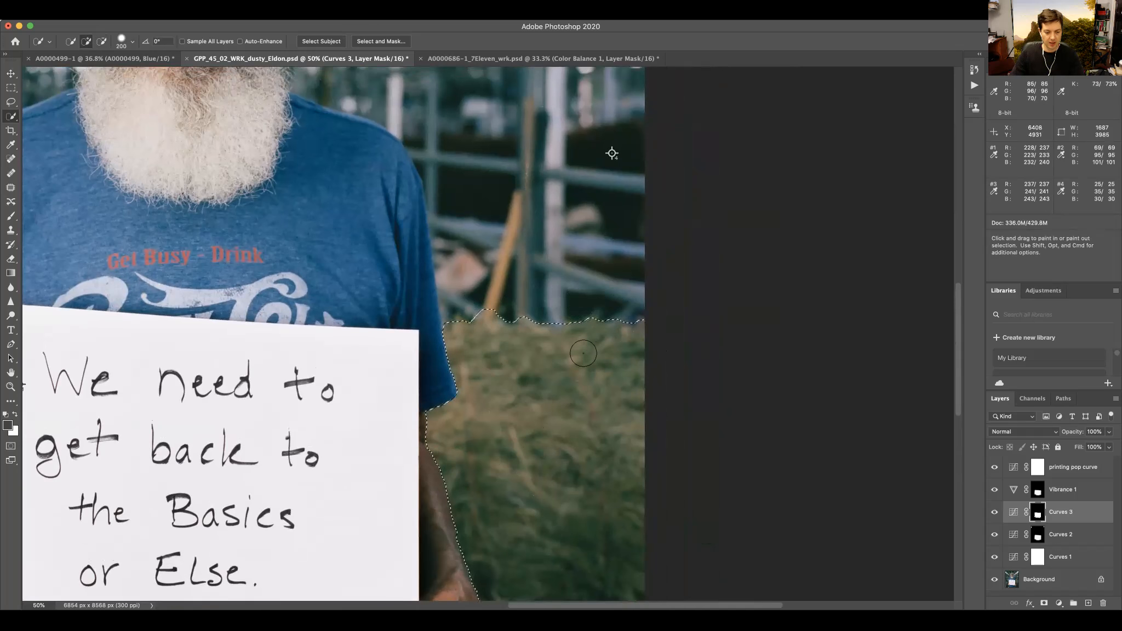
Step: Switch to Quick Mask and paint a small white dab over a grass tuft on the hay's top edge with a 50 px brush
key(q)
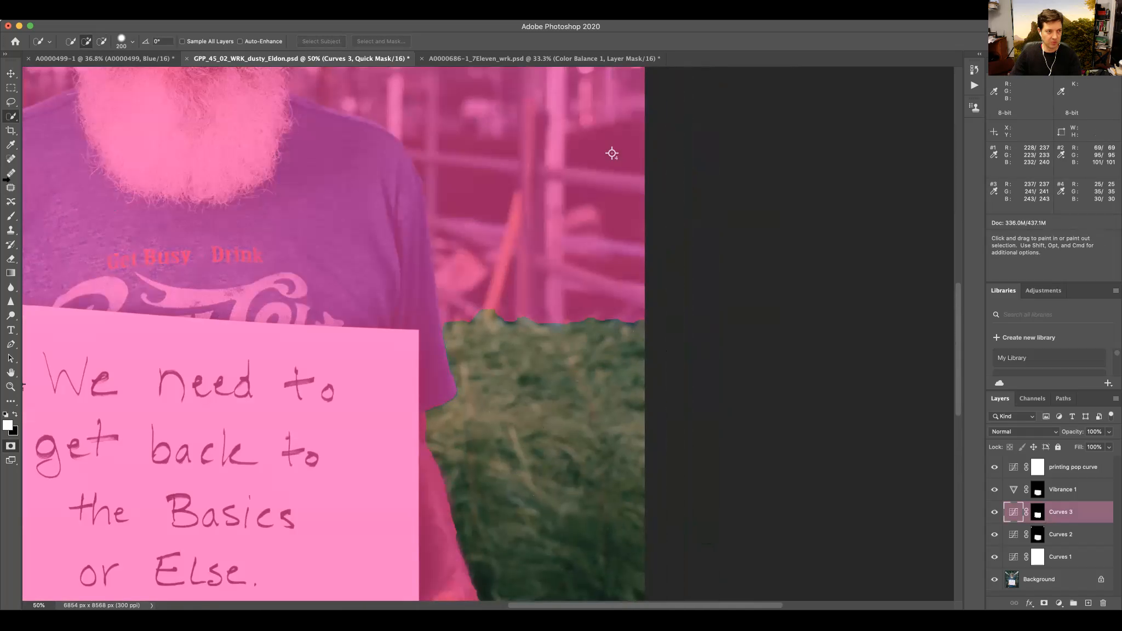
click(11, 216)
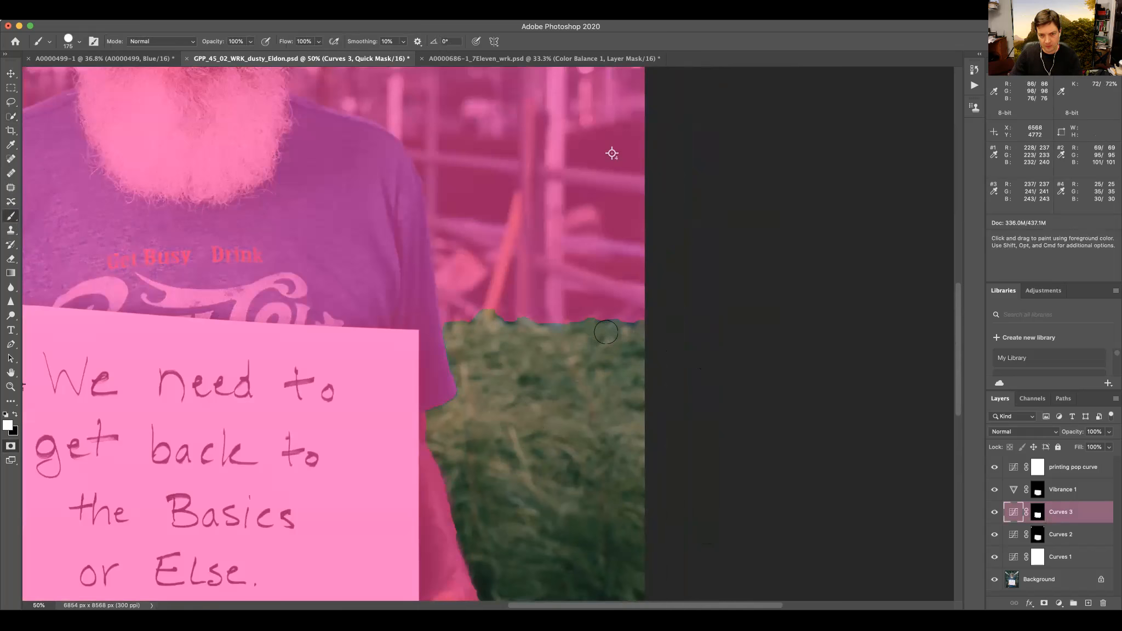
key(bracketleft)
key(bracketleft)
key(bracketleft)
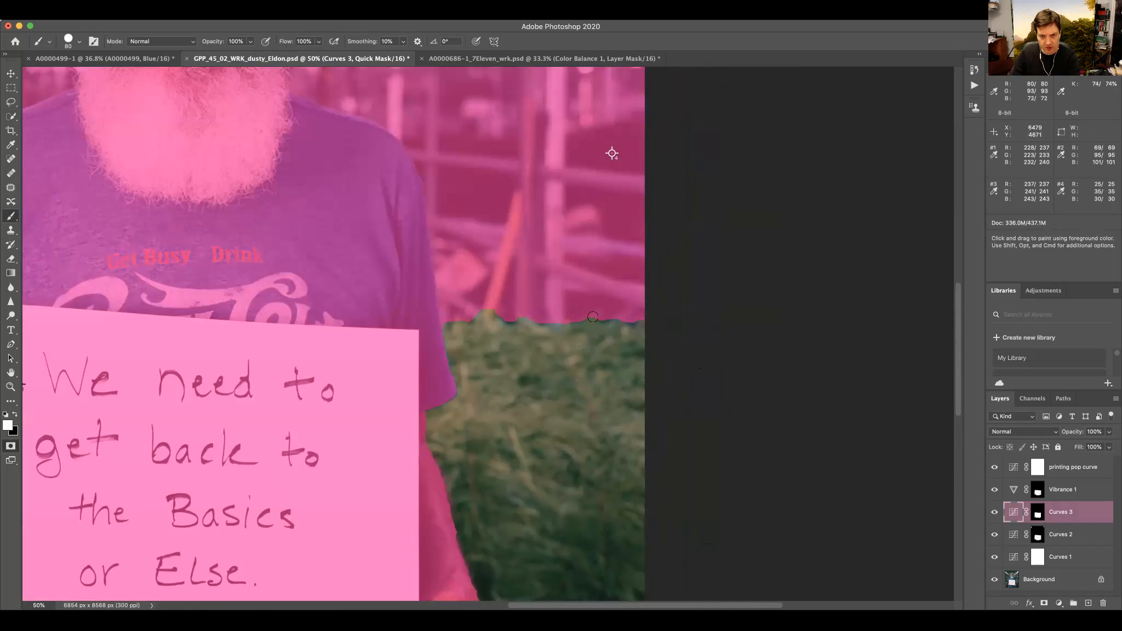
click(593, 314)
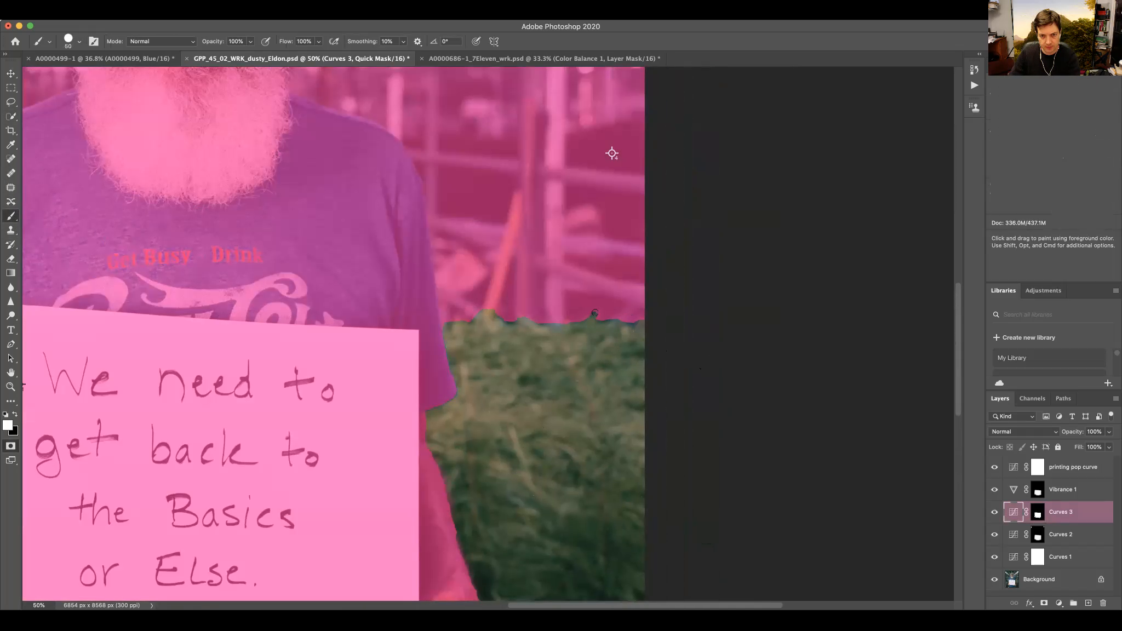
Step: Soften the 50 px brush to 42% hardness and repaint the grass tuft on the hay's top edge
click(79, 42)
click(90, 99)
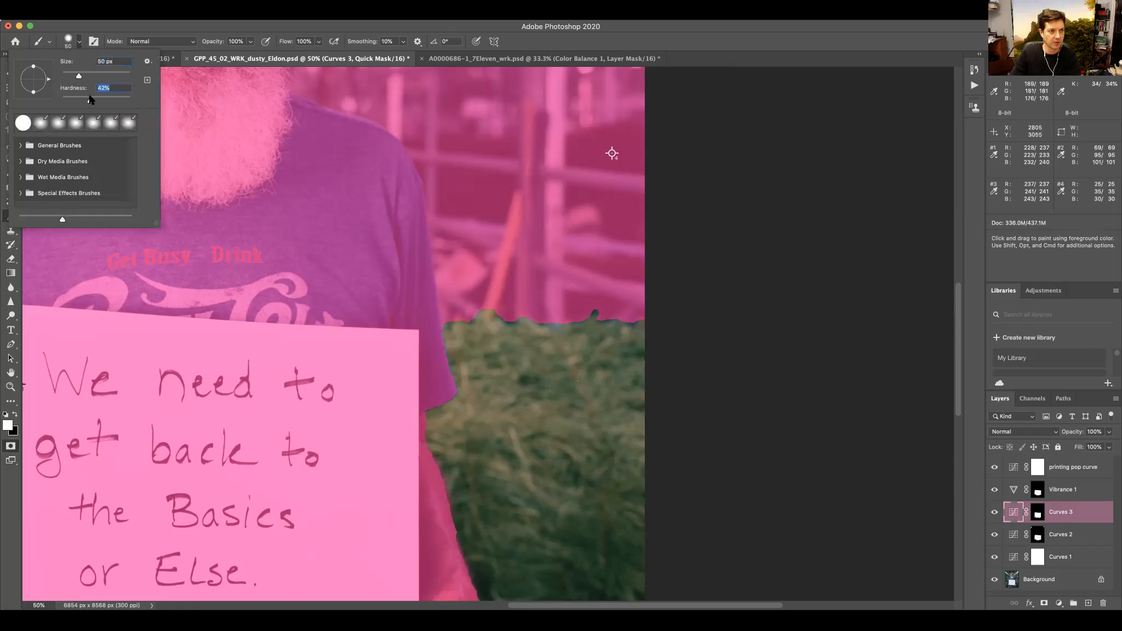
click(67, 42)
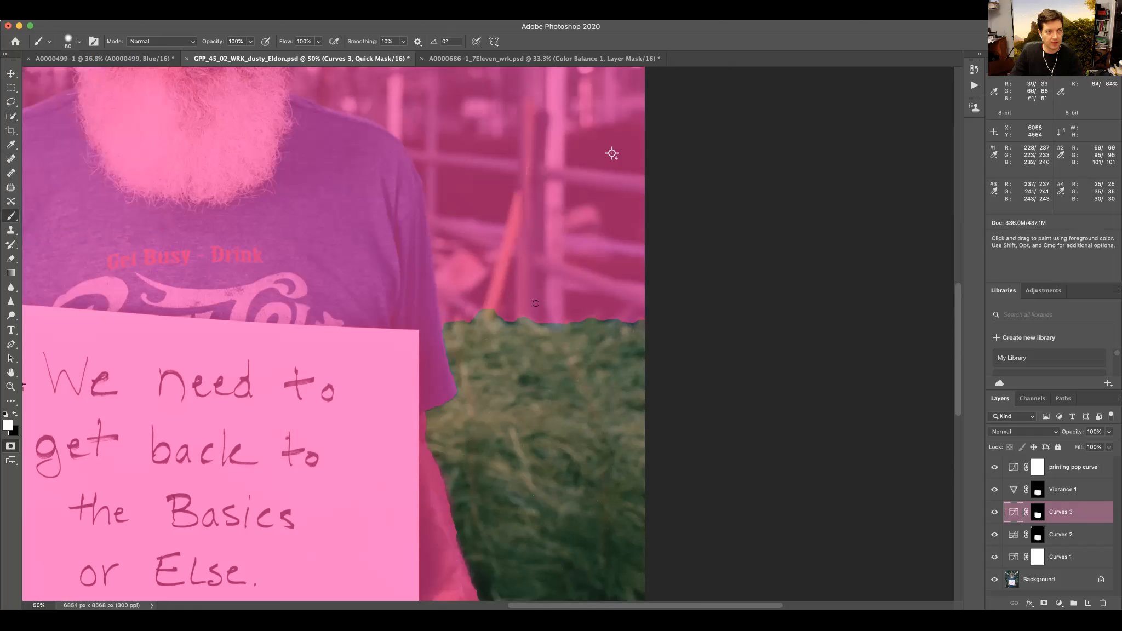
click(596, 315)
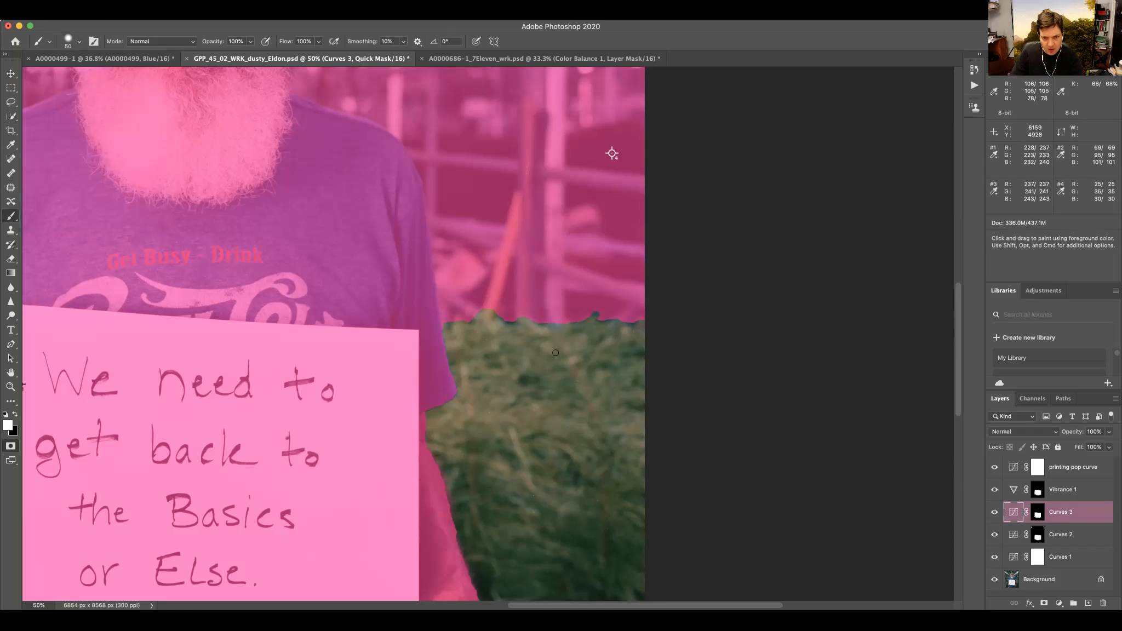
Step: Paint and trim wispy grass tufts along the hay's top edge at 72% brush opacity, and exit Quick Mask
drag(215, 44, 204, 45)
drag(621, 319, 627, 309)
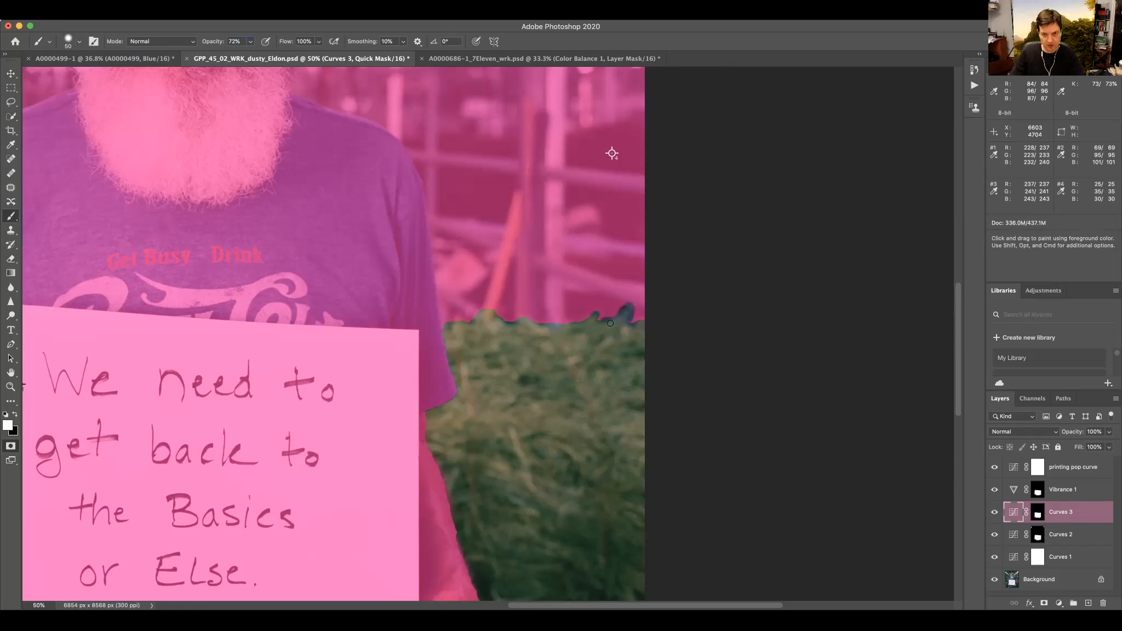
key(x)
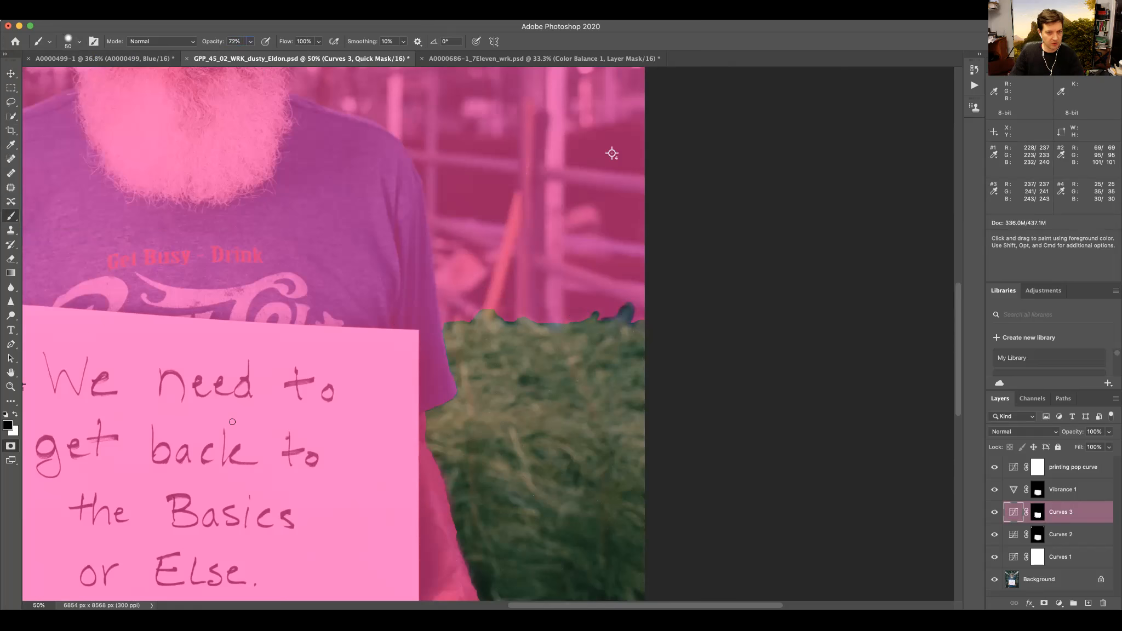
drag(602, 318, 632, 302)
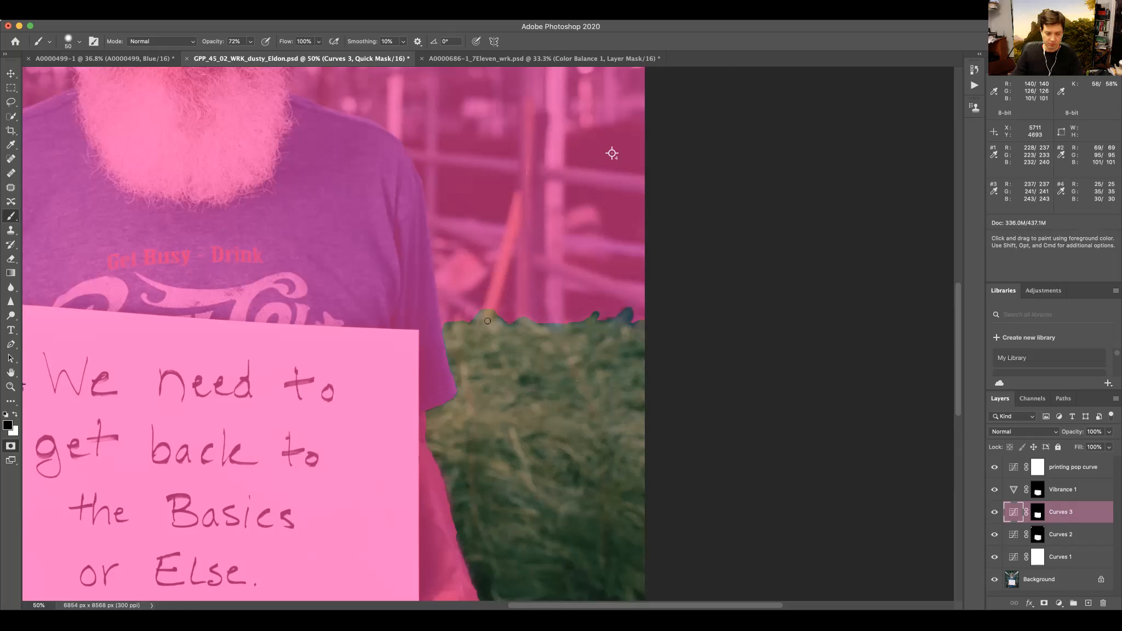
key(q)
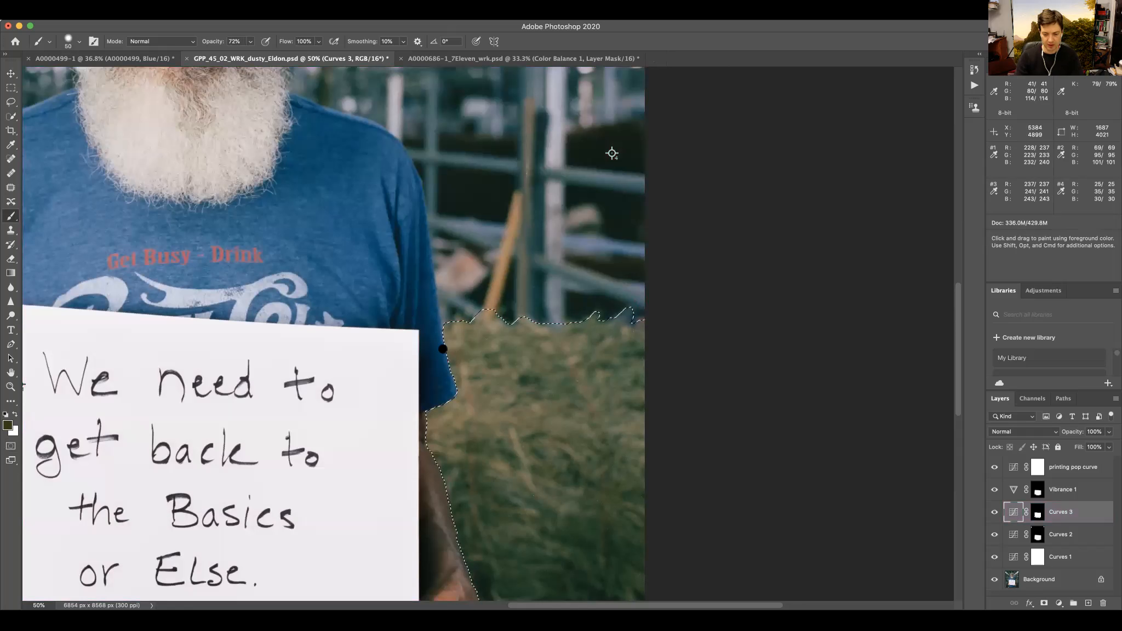
Step: Open the hay selection in Select and Mask and set the feather to 1.3 px and smoothing to 42
click(228, 10)
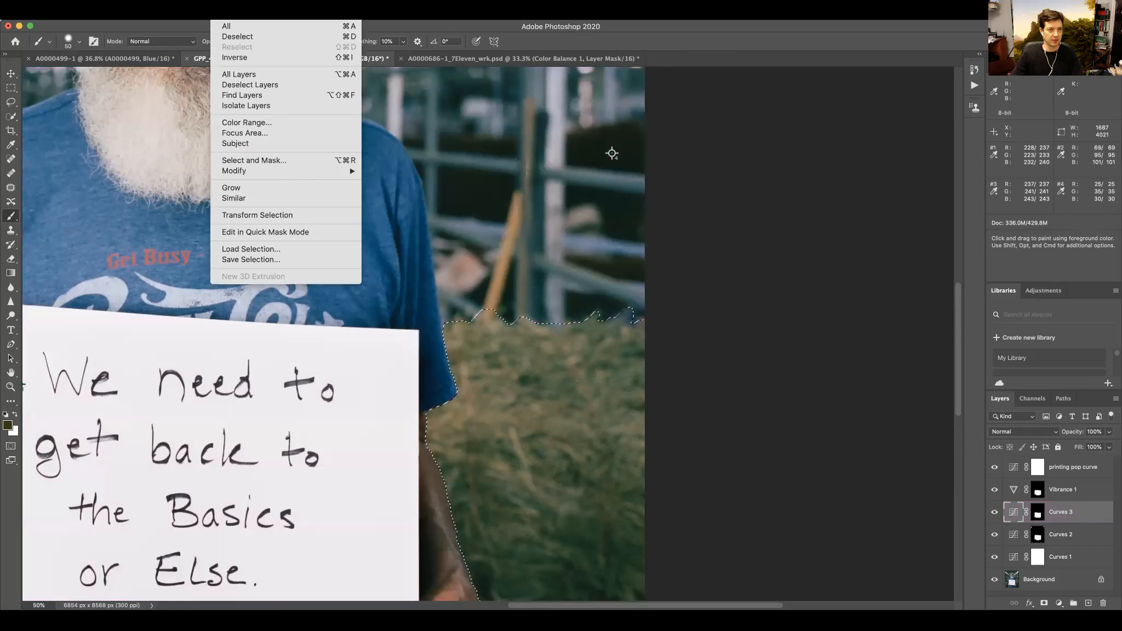
click(255, 160)
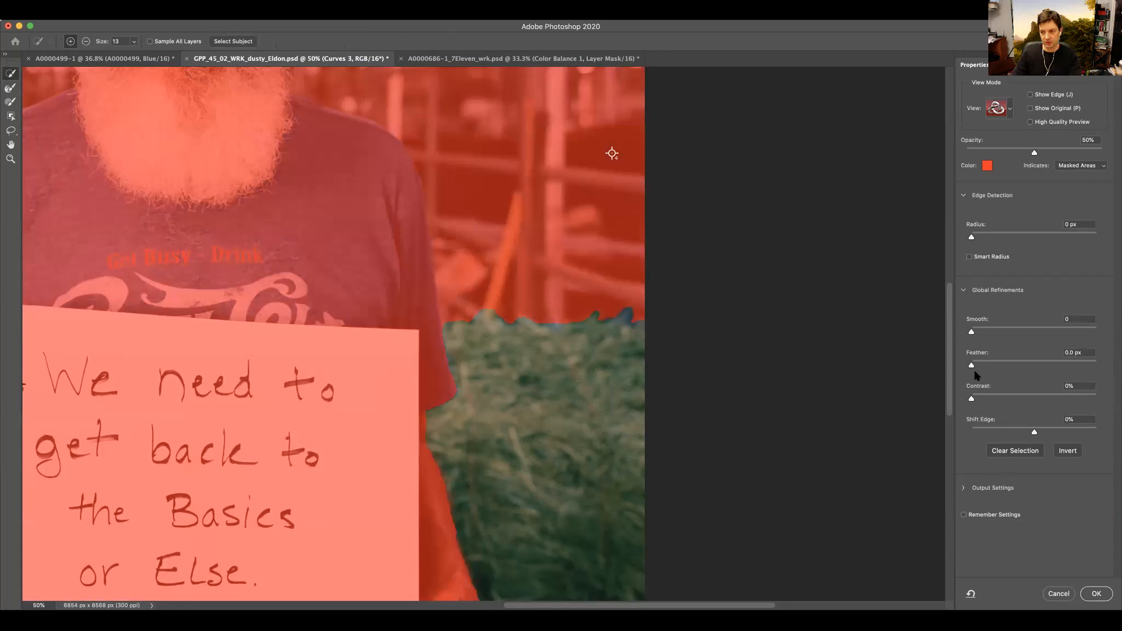
drag(972, 365, 1025, 332)
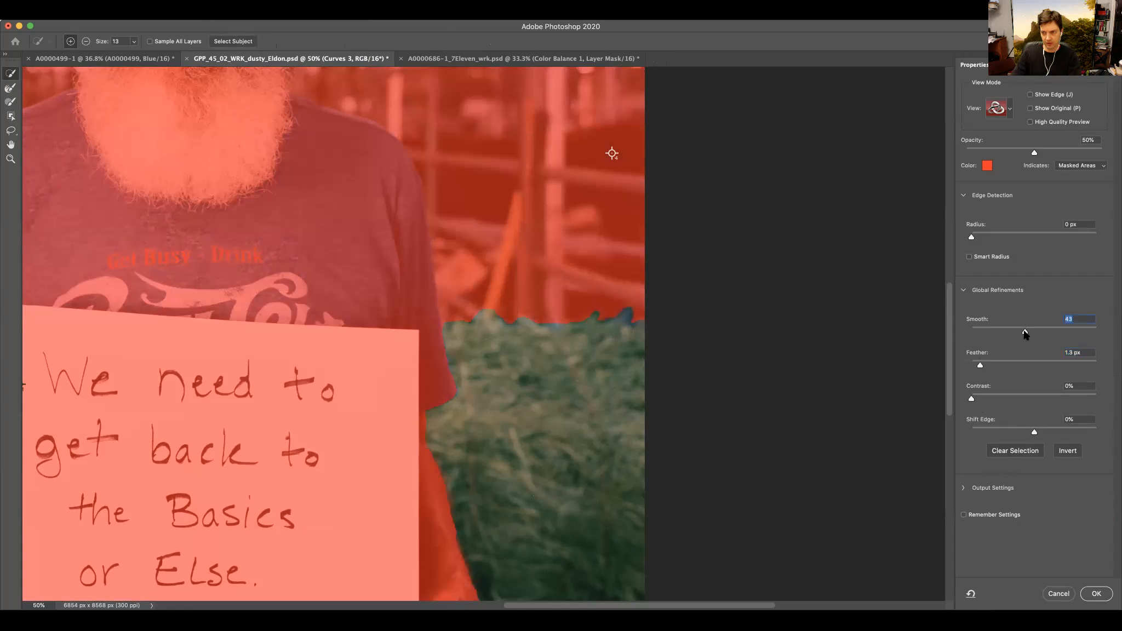
Step: Try edge shifts of -44% and -57%, settle on -6%, and set the hay selection's feather to 3.4 px
drag(1032, 431, 980, 428)
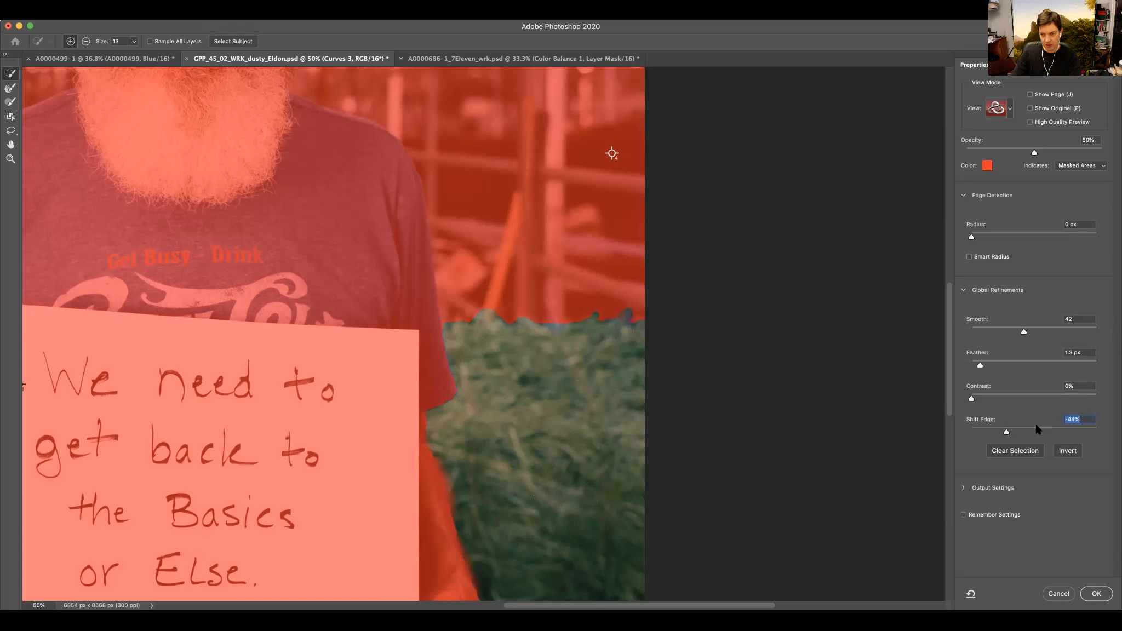
drag(1006, 433, 998, 432)
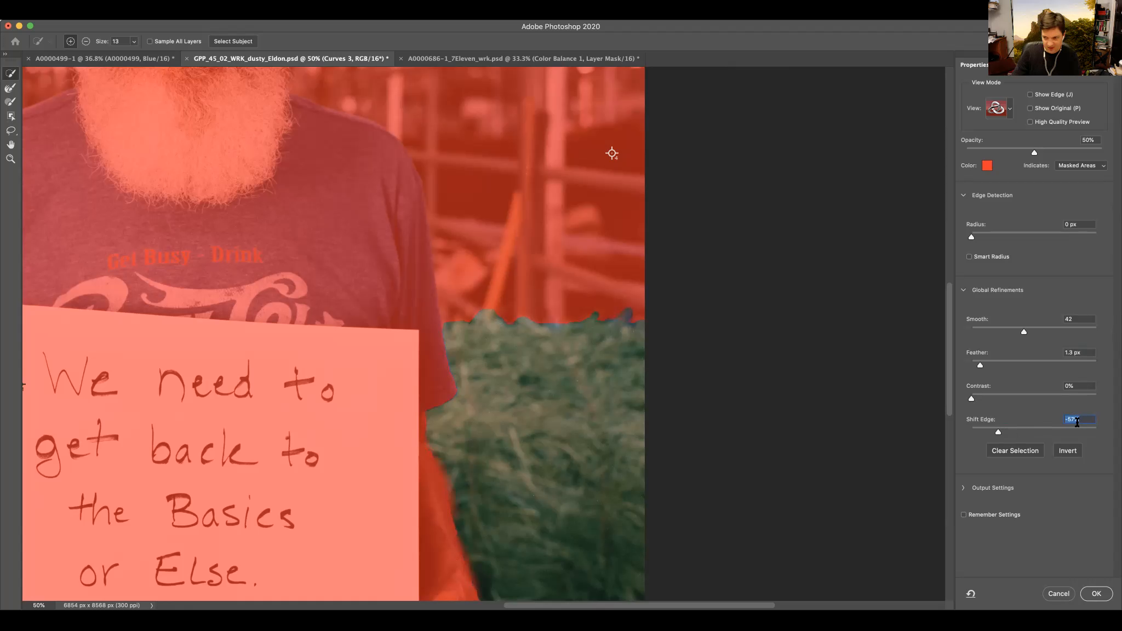
drag(998, 433, 1030, 432)
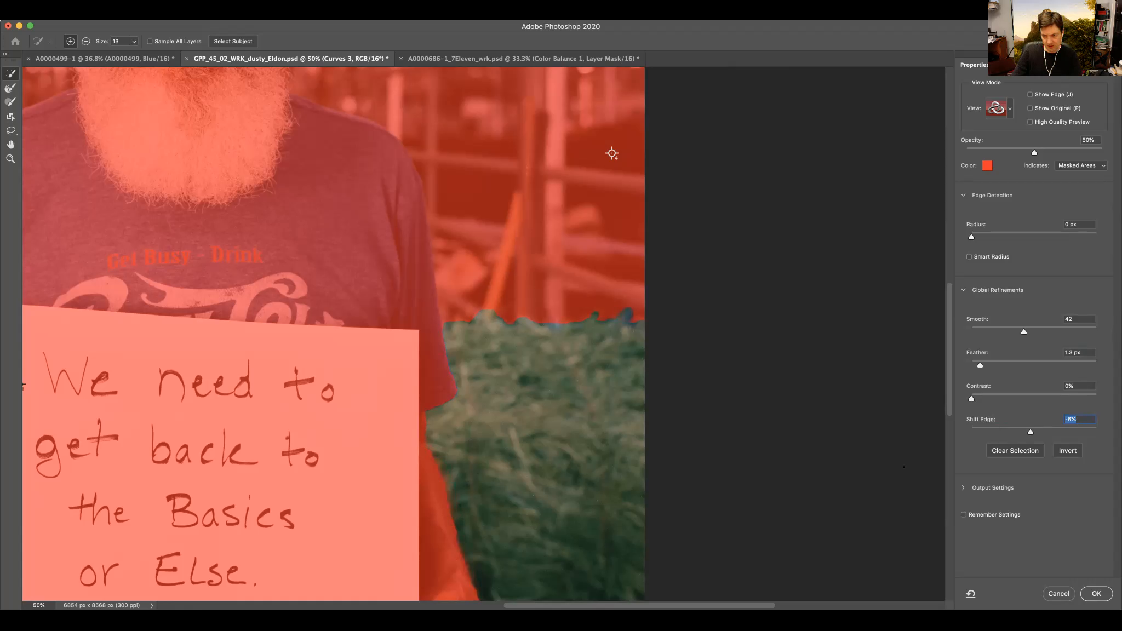
drag(979, 365, 987, 365)
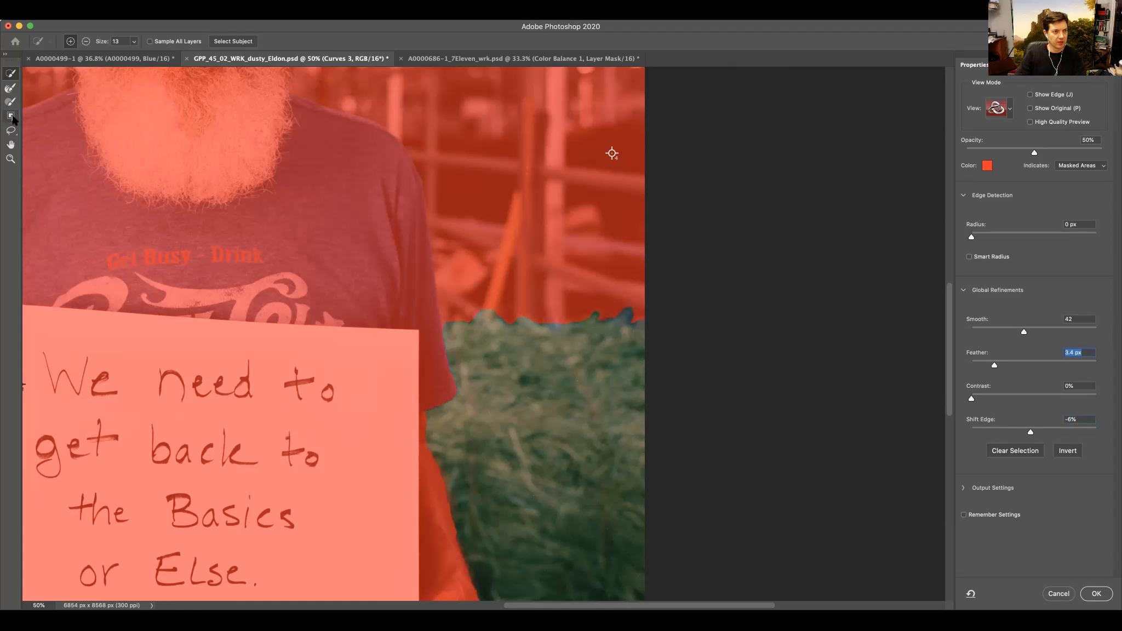
Step: Add a test dab to the hay's top edge with a softened 175 px brush and subtract it from the selection
click(9, 90)
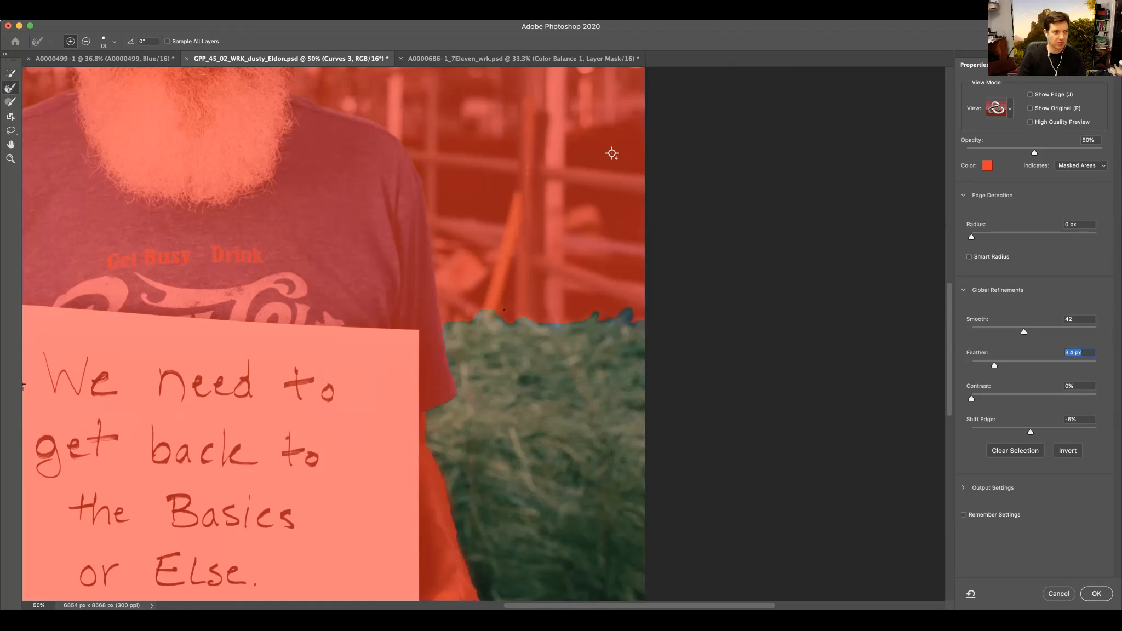
click(12, 103)
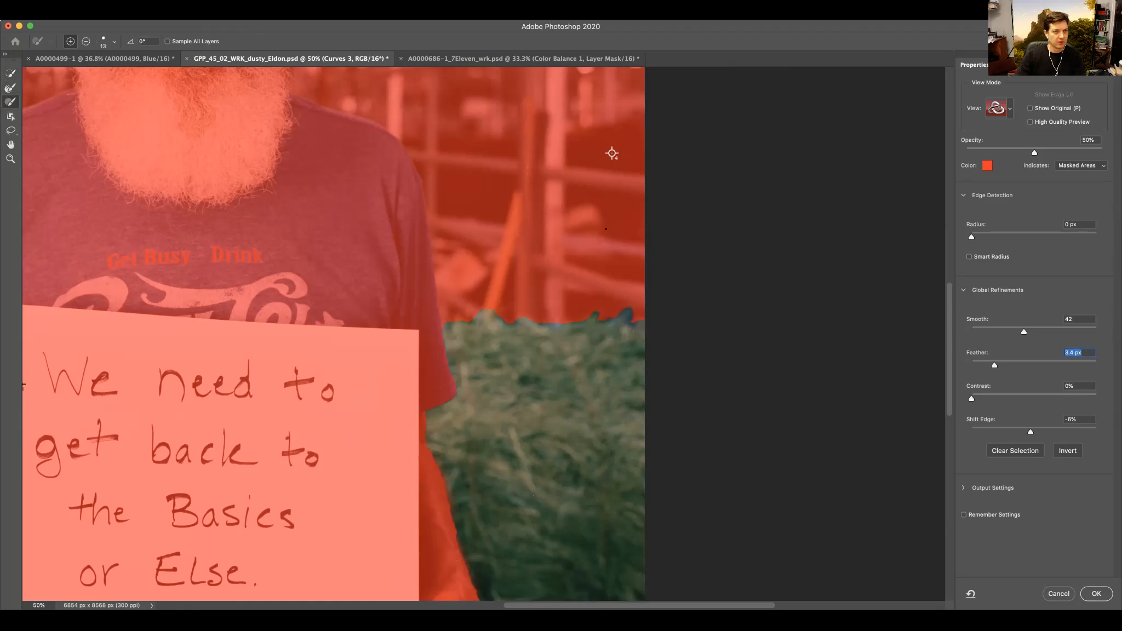
key(bracketright)
key(bracketright)
key(bracketright)
key(bracketright)
key(bracketright)
key(bracketright)
key(bracketright)
key(bracketright)
key(bracketright)
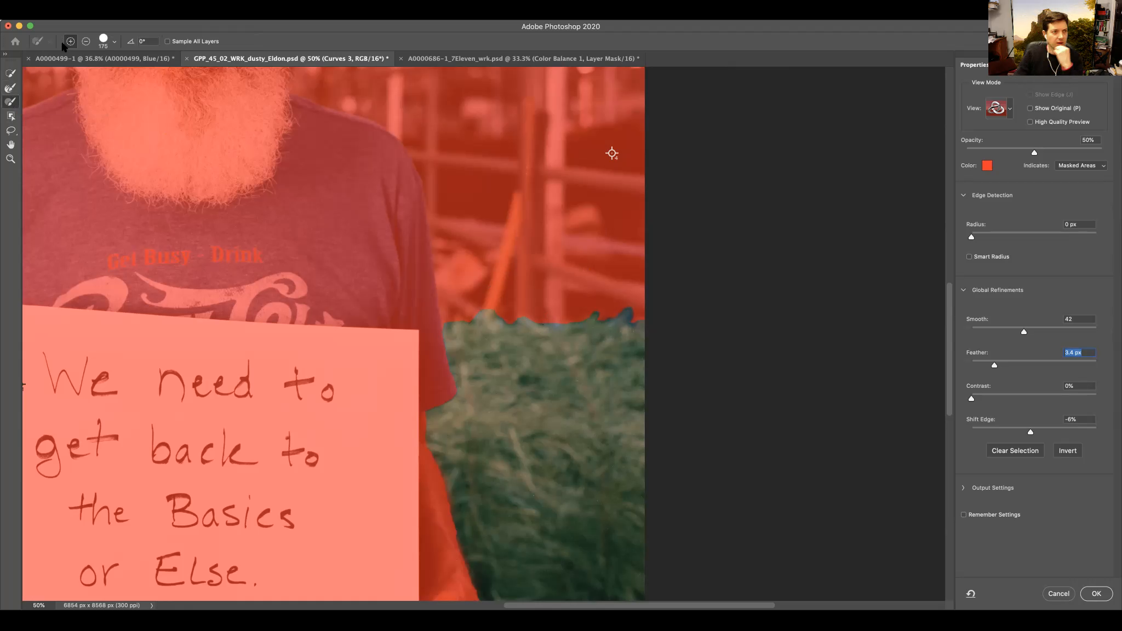
click(112, 42)
click(104, 95)
click(105, 40)
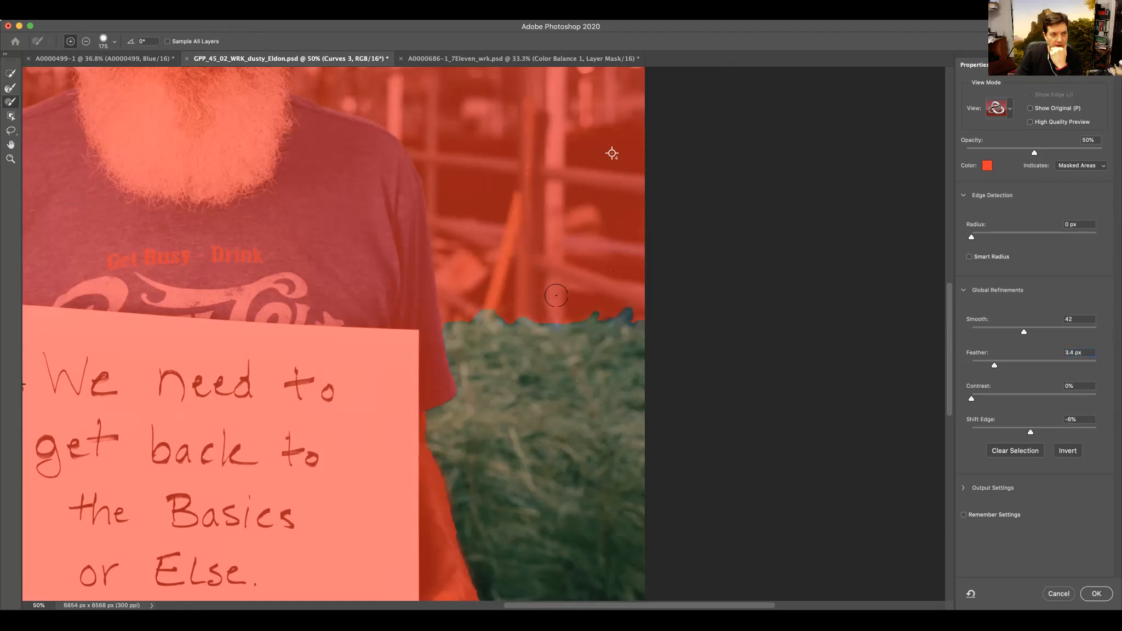
click(547, 317)
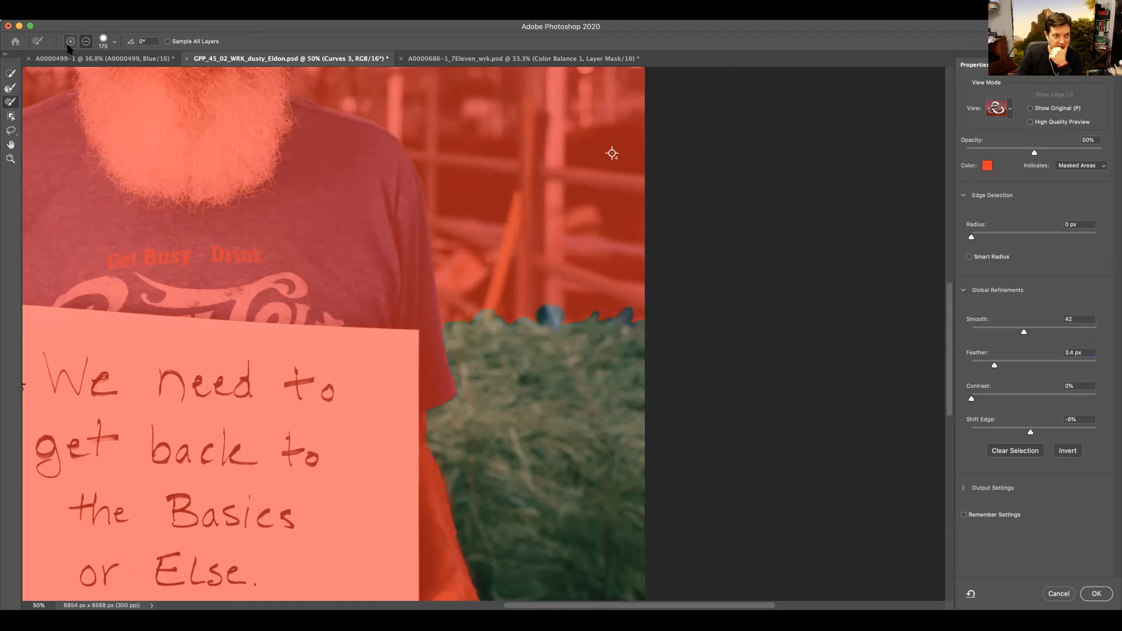
mouse_move(556, 314)
mouse_down()
mouse_move(548, 309)
mouse_move(549, 345)
mouse_up()
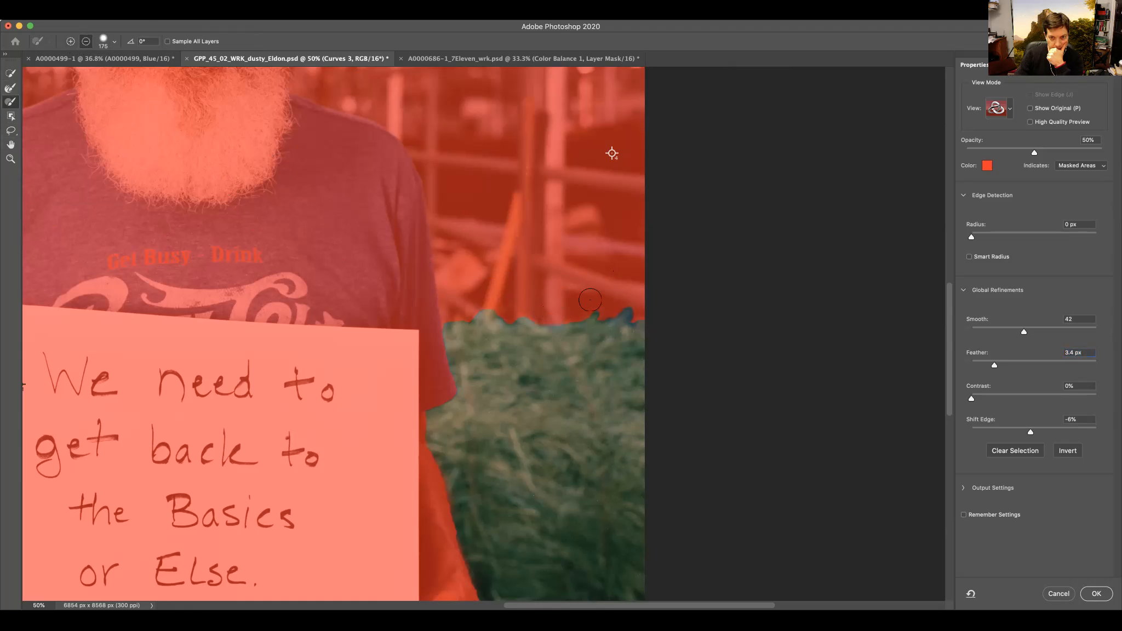
Step: Reduce the brush to 80 px and trim the grass tufts at the far right of the hay's top edge
key(bracketleft)
key(bracketleft)
key(bracketleft)
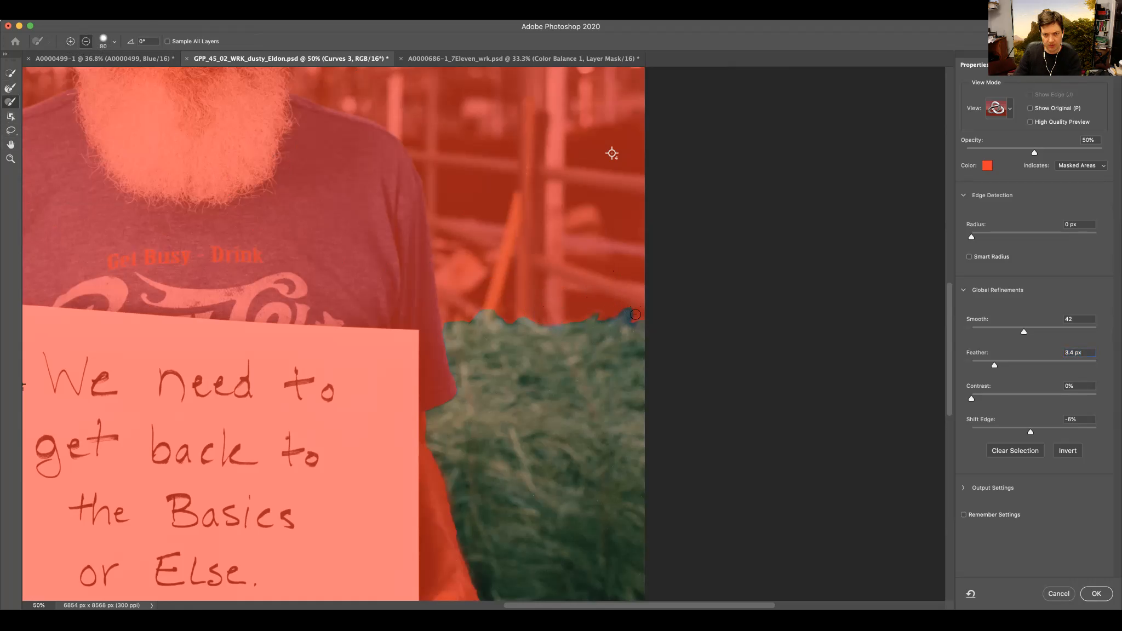
drag(634, 319, 643, 313)
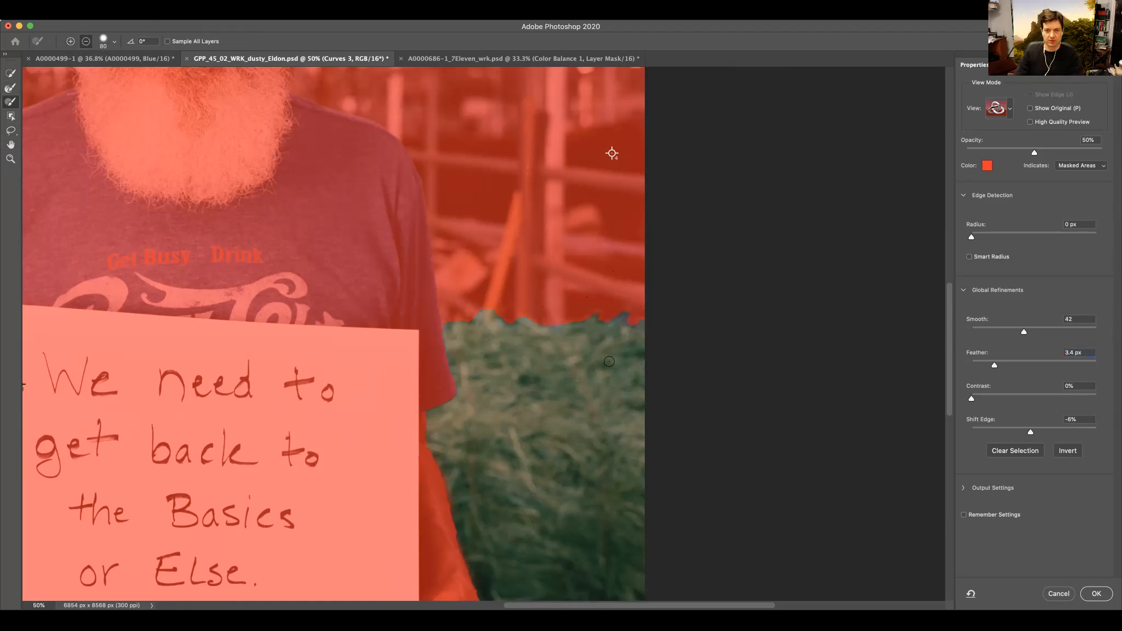
click(630, 321)
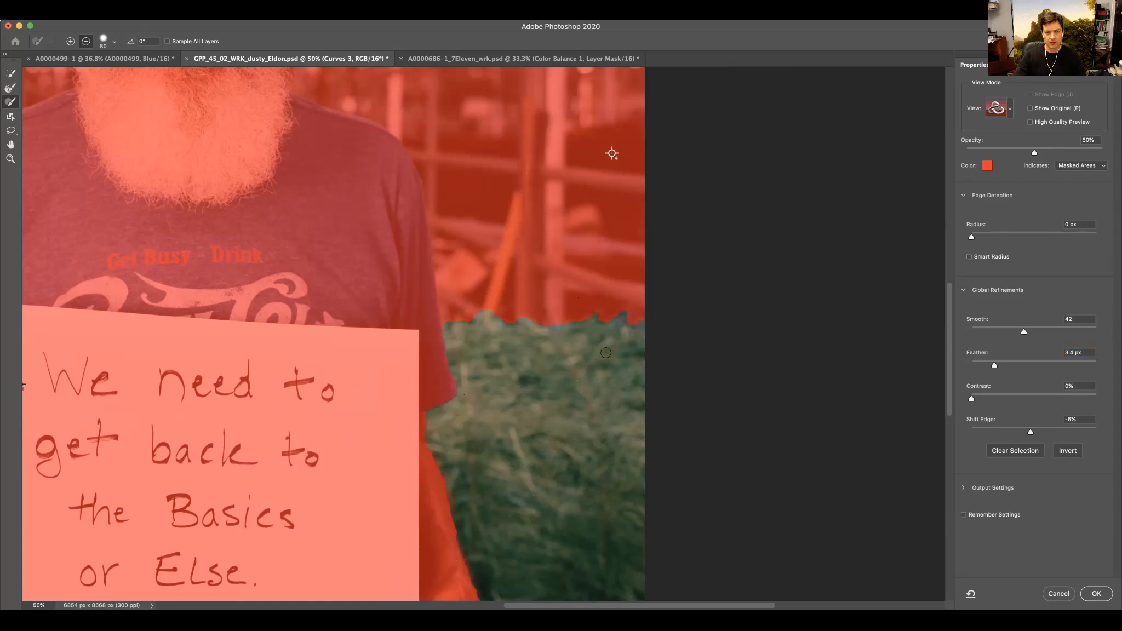
Step: Try a -29% edge shift on the hay selection and settle on -21%
click(418, 364)
drag(506, 435, 470, 127)
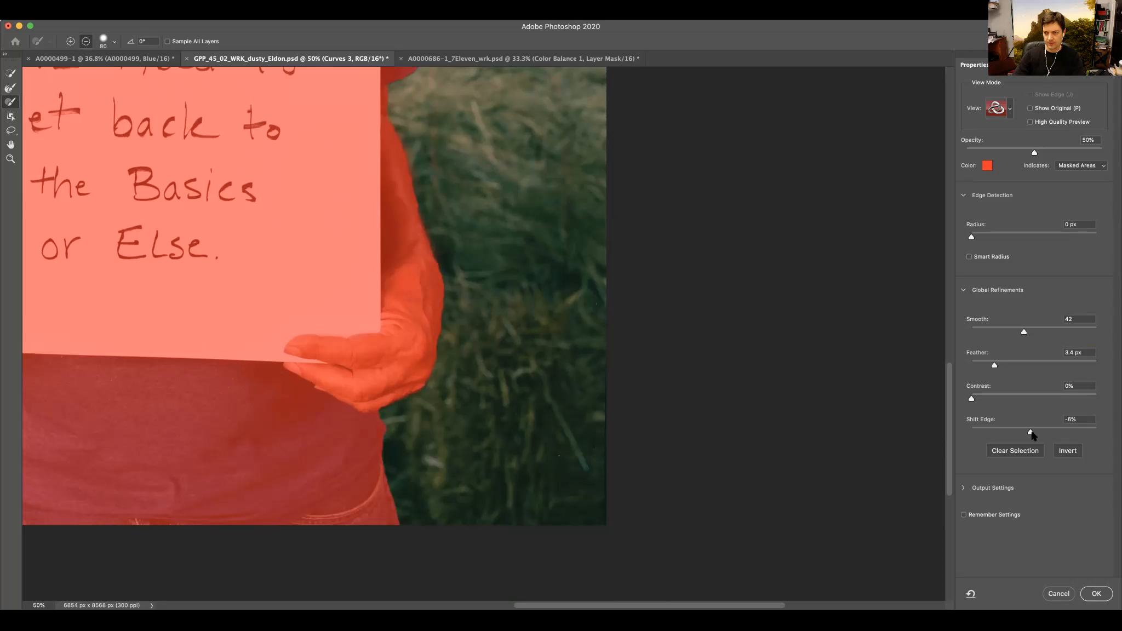
drag(1030, 432, 1015, 433)
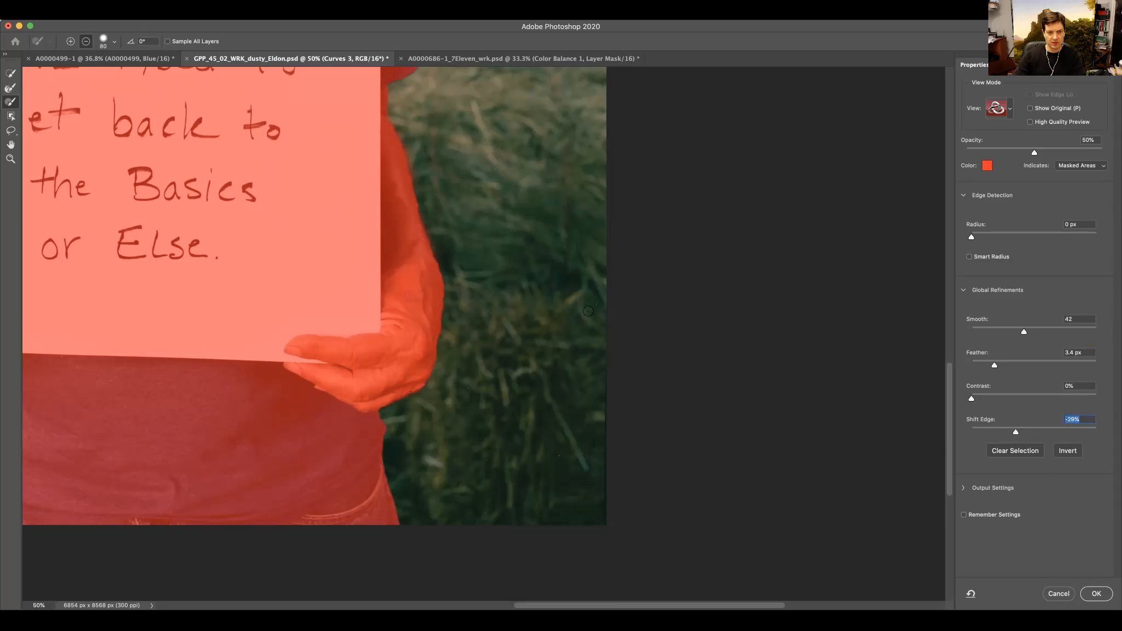
drag(508, 207, 509, 369)
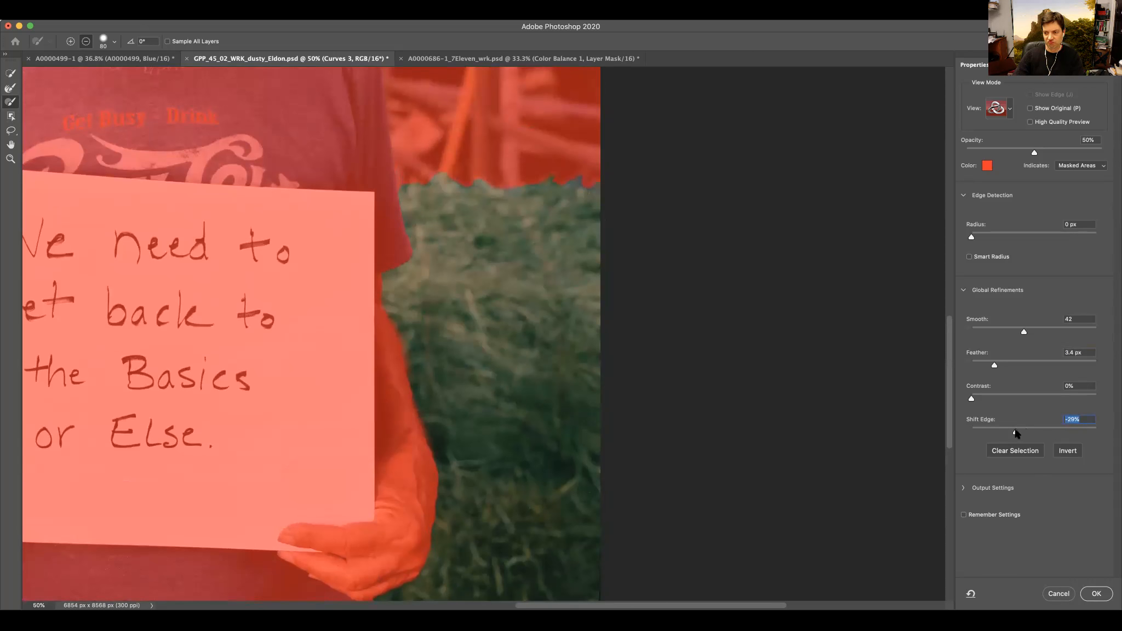
drag(1020, 431, 1022, 431)
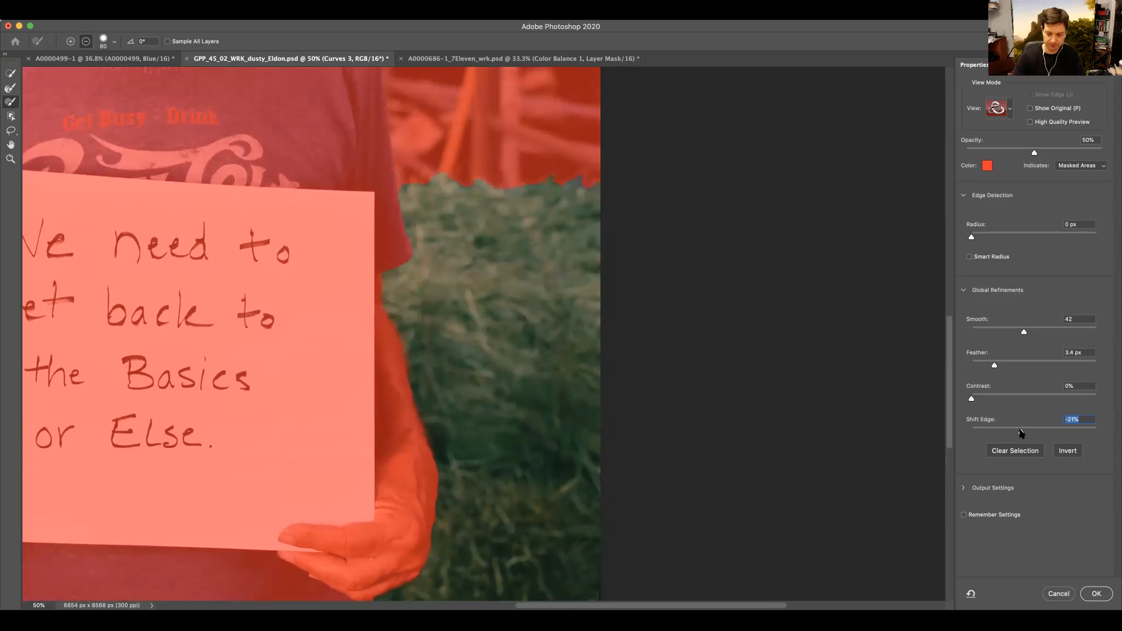
Step: Keep the refined hay mask's output as Selection and apply the refinement
key(super+minus)
key(super+minus)
key(super+minus)
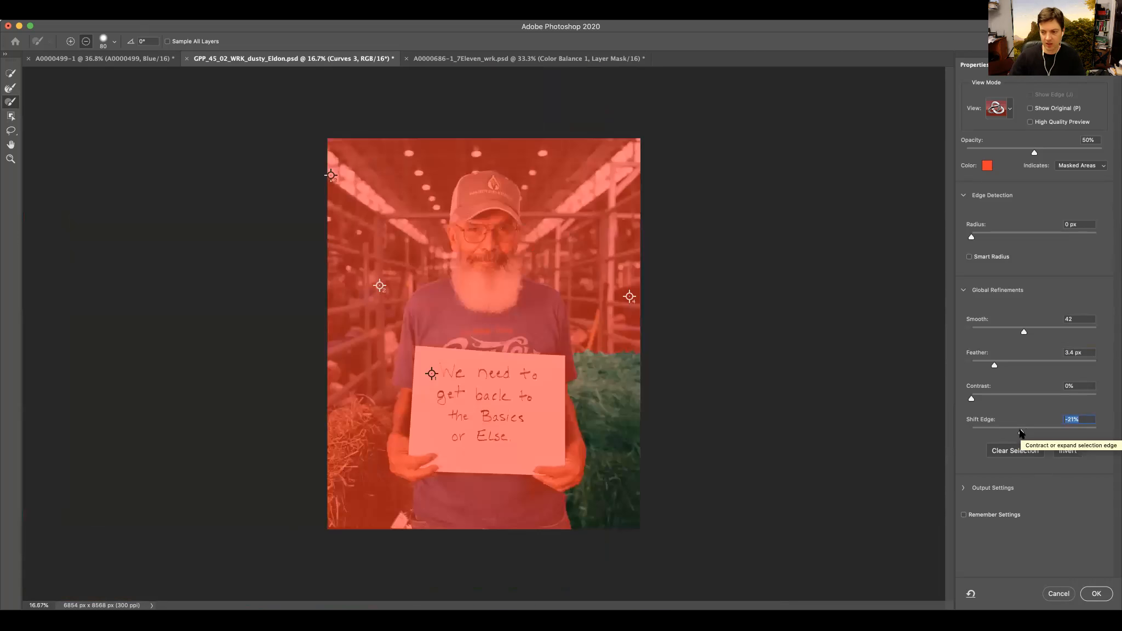
click(965, 488)
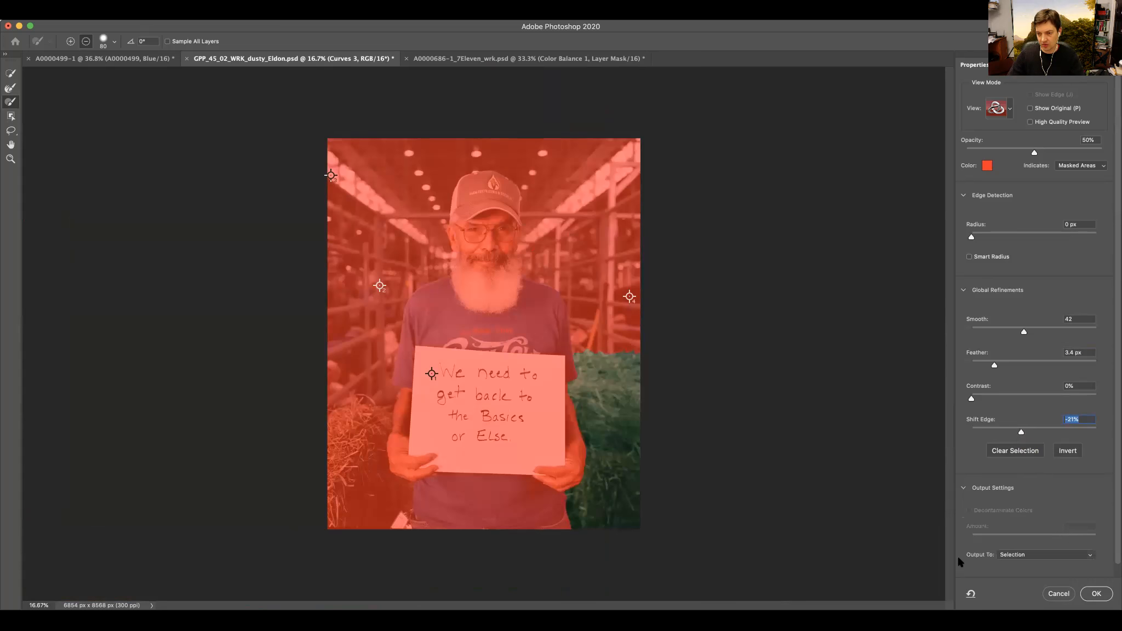
click(1089, 555)
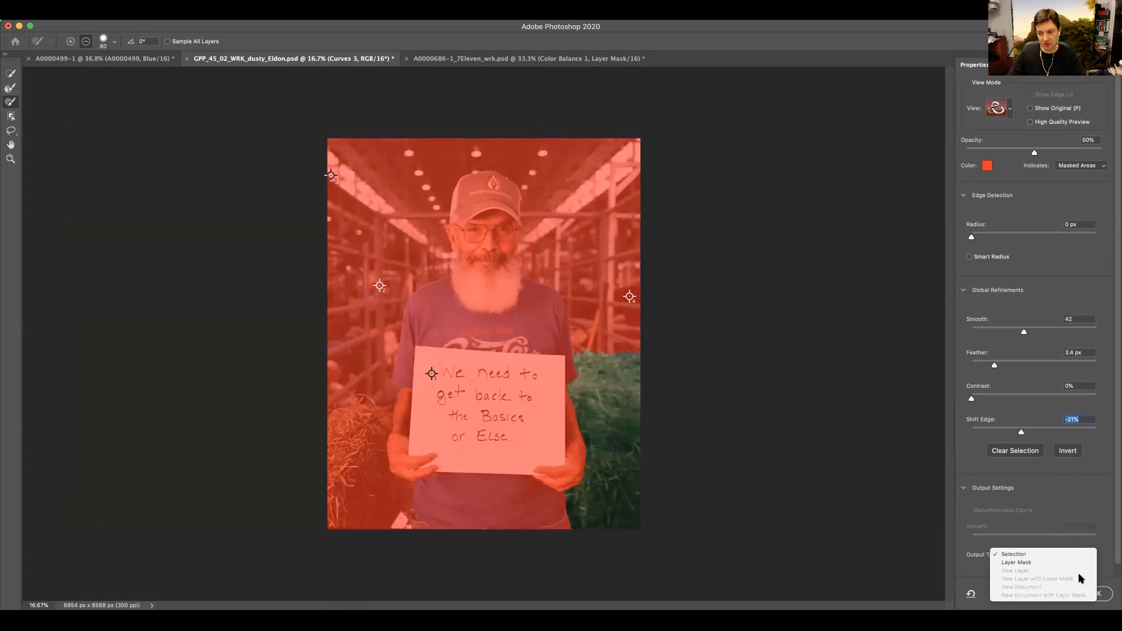
click(1031, 554)
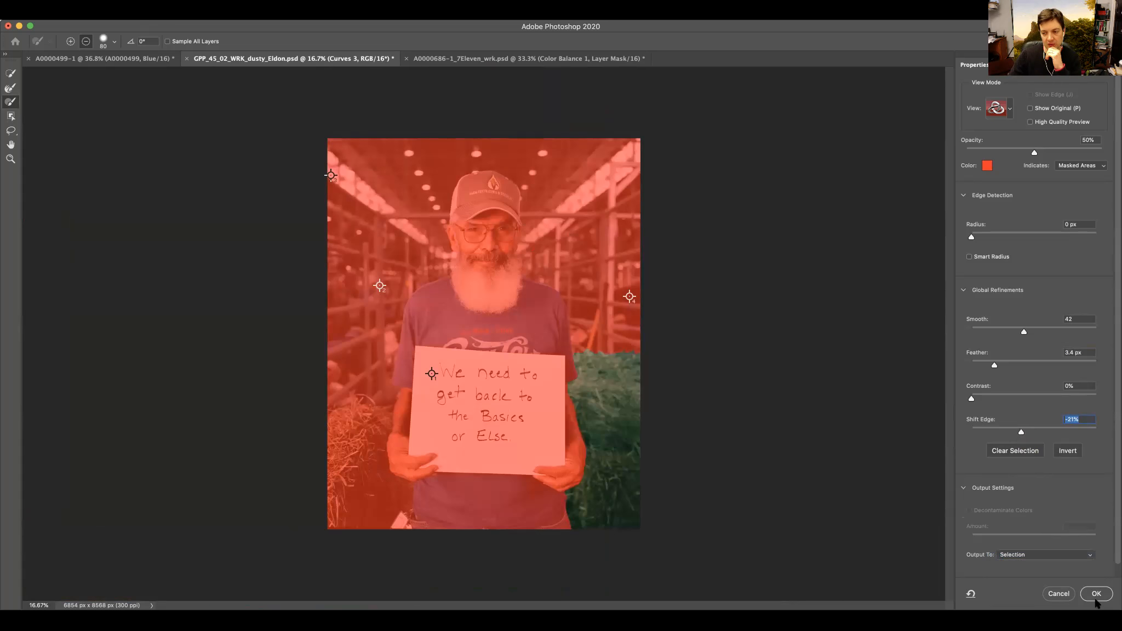
click(1097, 595)
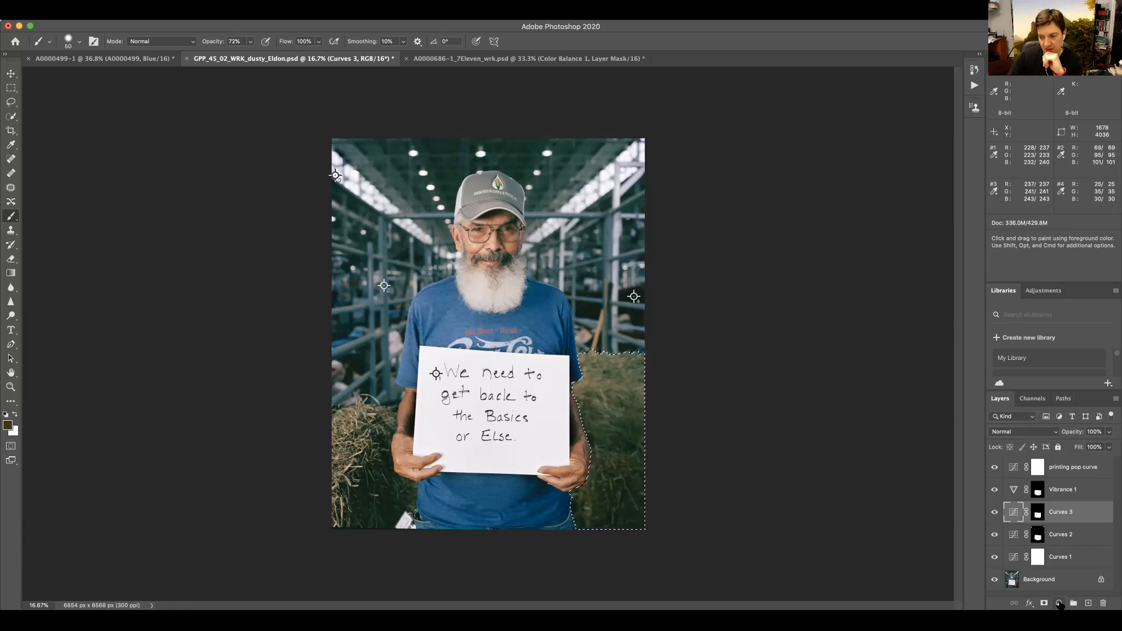
Step: Add a Color Balance adjustment masked to the hay with midtones at red +6, magenta -17 and yellow -5
click(1059, 603)
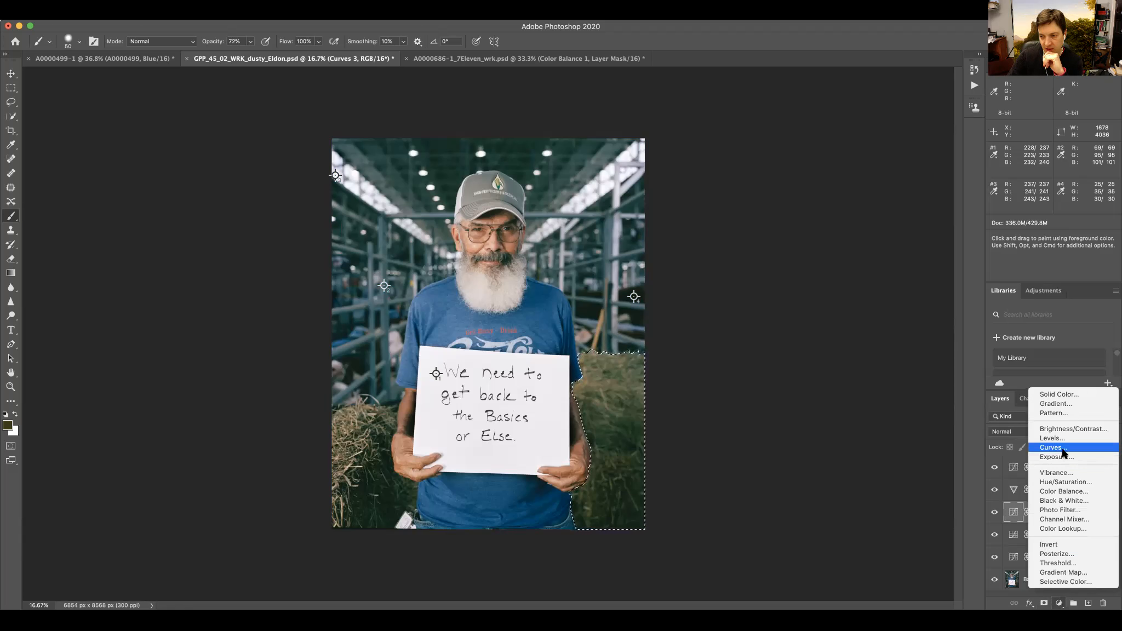
click(1063, 491)
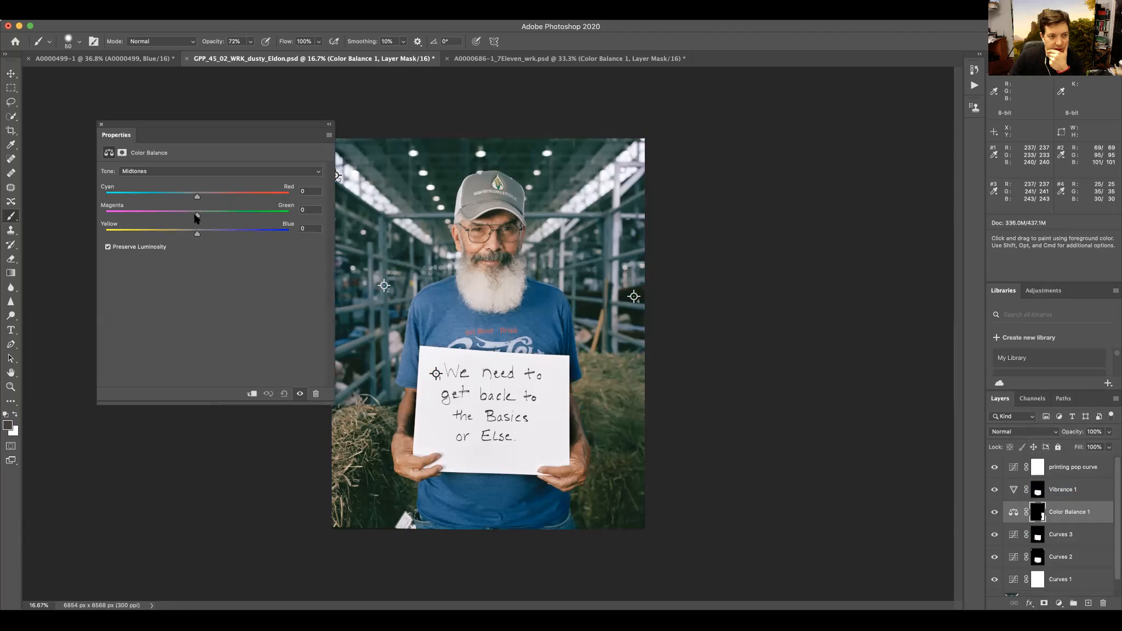
drag(196, 217, 185, 218)
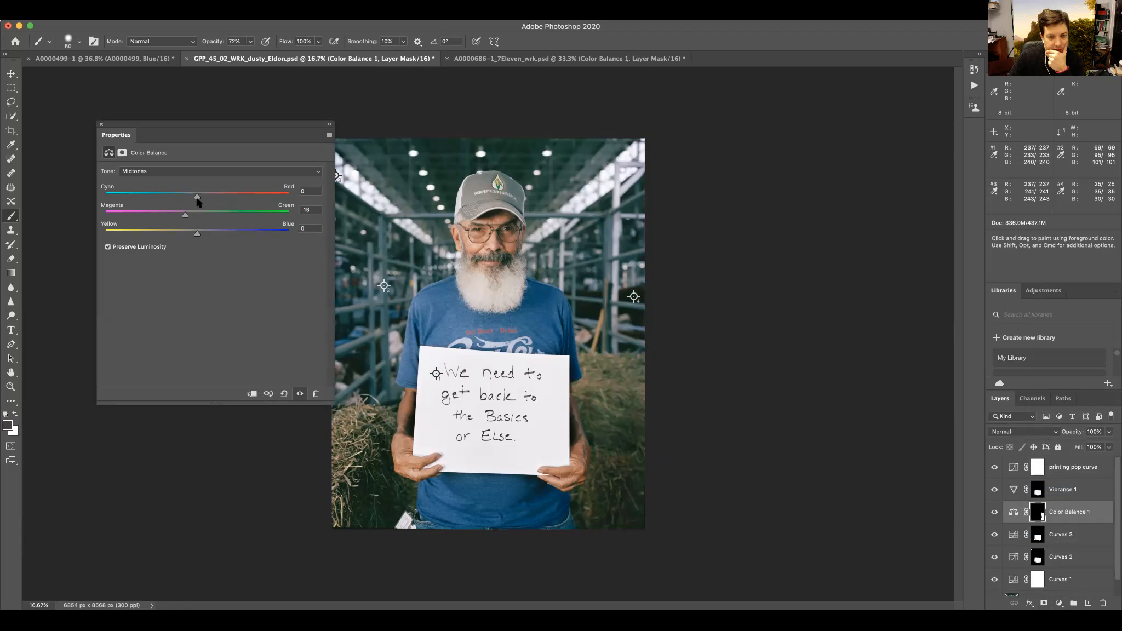
drag(197, 197, 202, 202)
drag(198, 234, 180, 216)
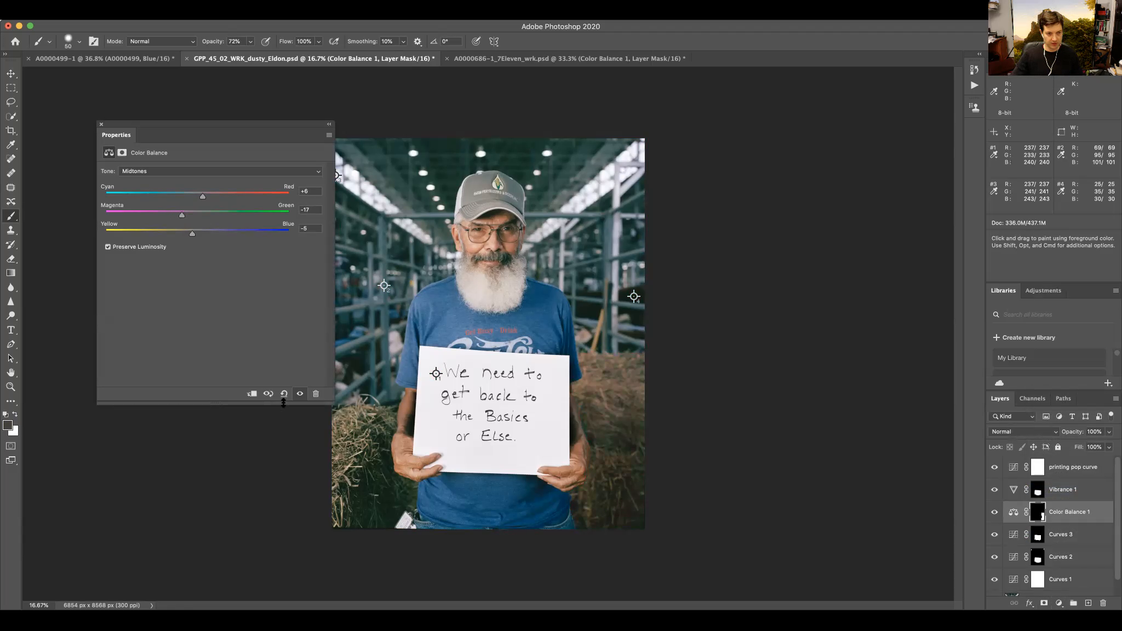
Step: Compare the hay with and without the Color Balance and set its midtones to cyan -5, magenta -21 and yellow -15
click(300, 393)
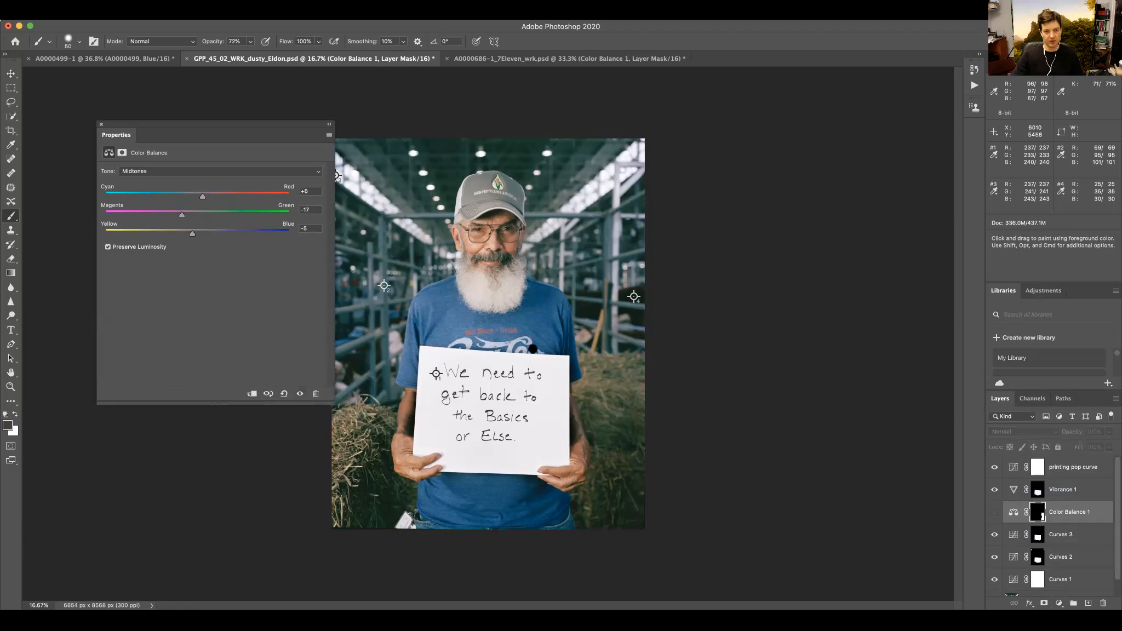
click(300, 393)
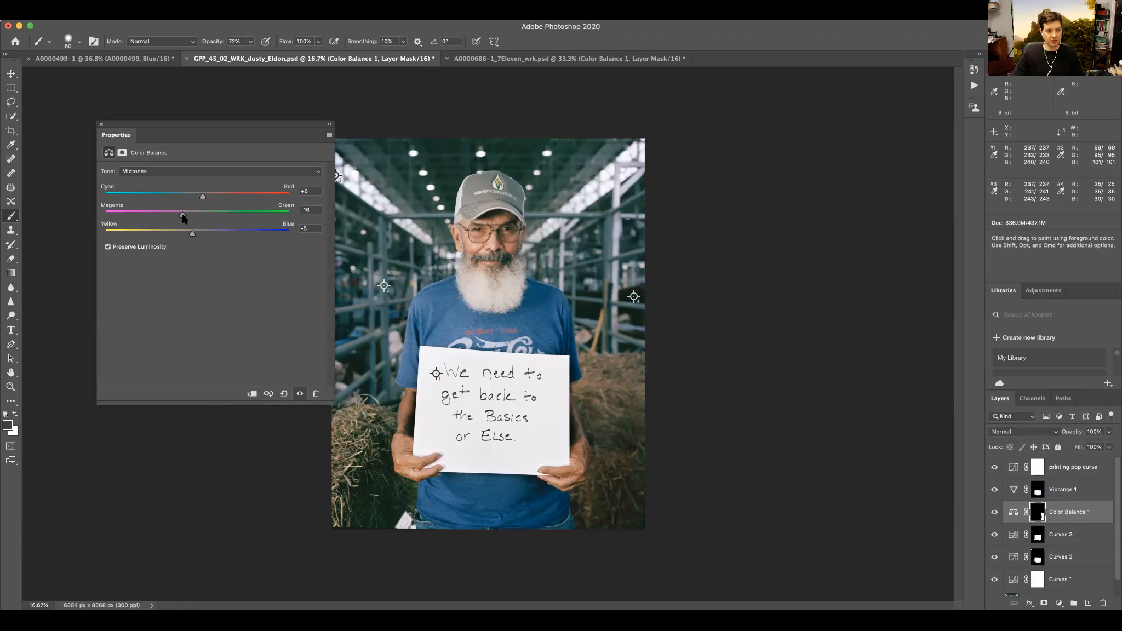
drag(192, 233, 182, 234)
mouse_move(183, 215)
mouse_down()
mouse_move(201, 196)
mouse_move(176, 194)
mouse_move(194, 199)
mouse_up()
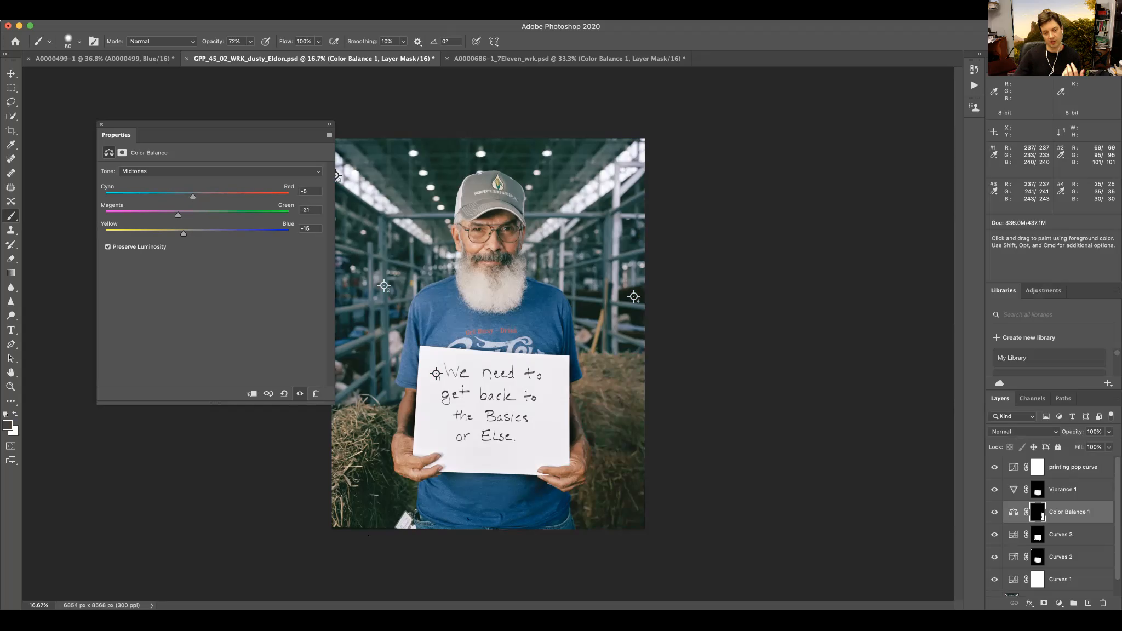
click(101, 124)
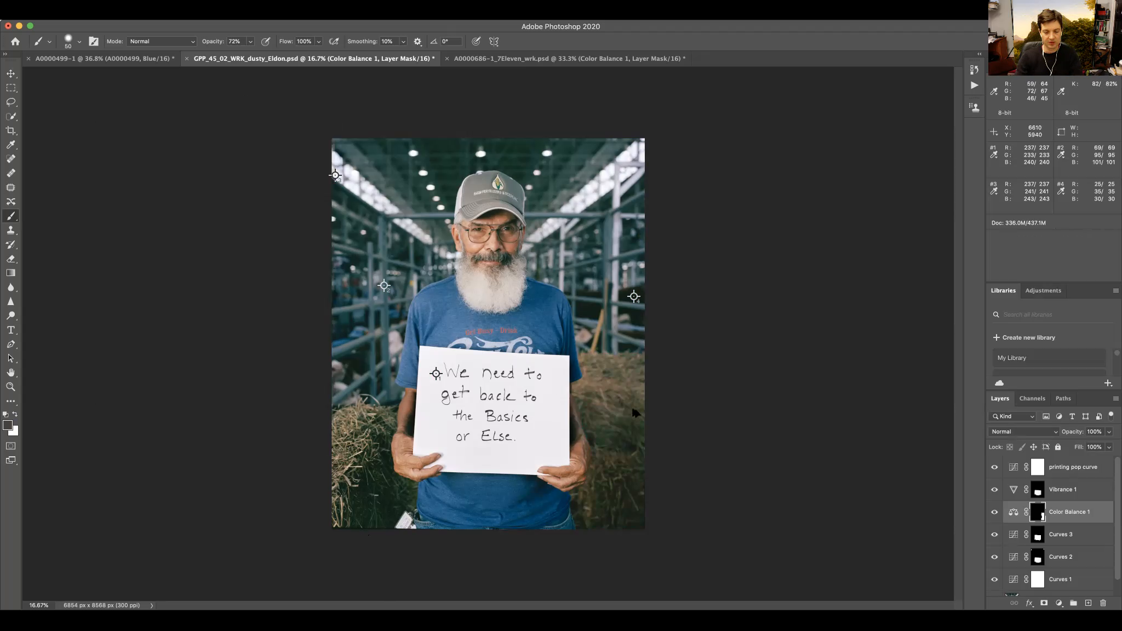
Step: Examine the whole portrait up close and at reduced size to judge the corrected hay against the rest of the image
key(space)
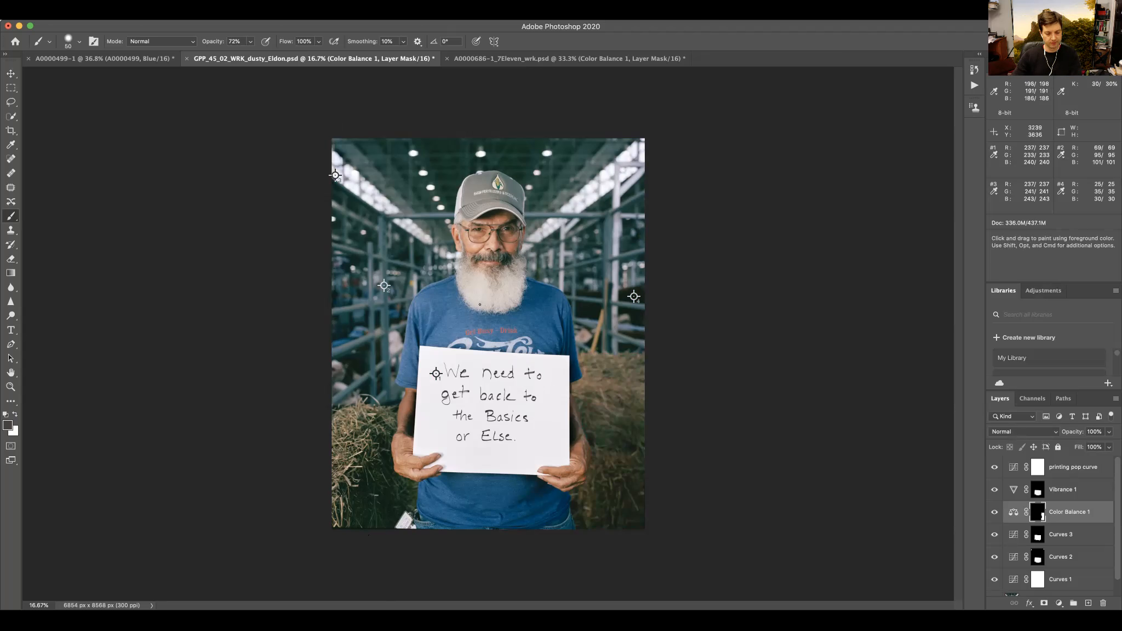
key(Tab)
key(Tab)
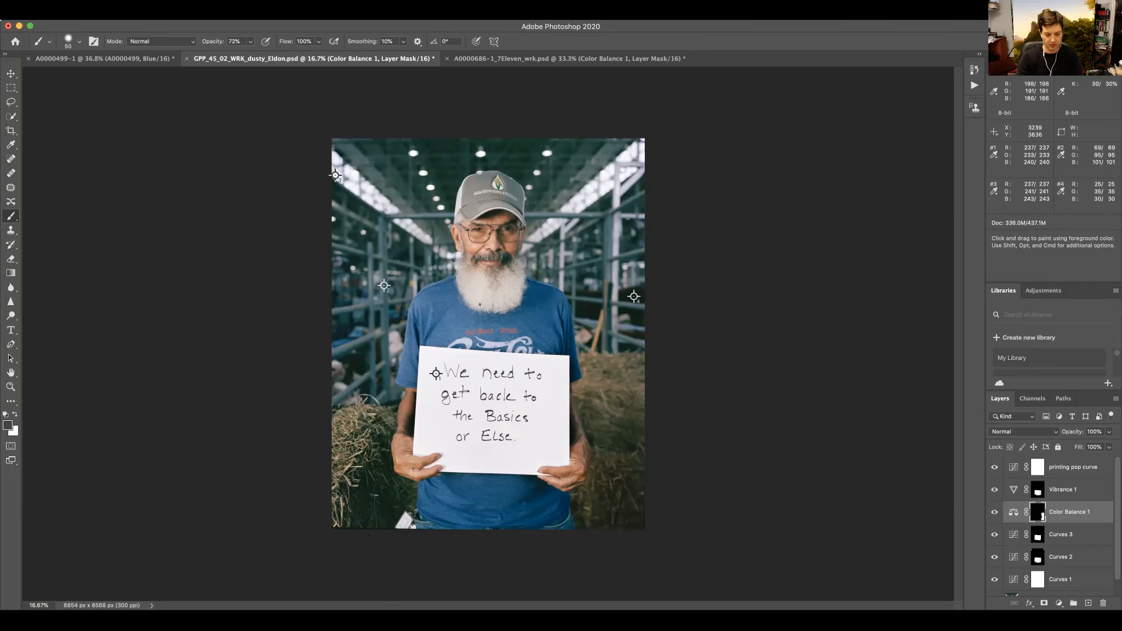
key(f)
key(f)
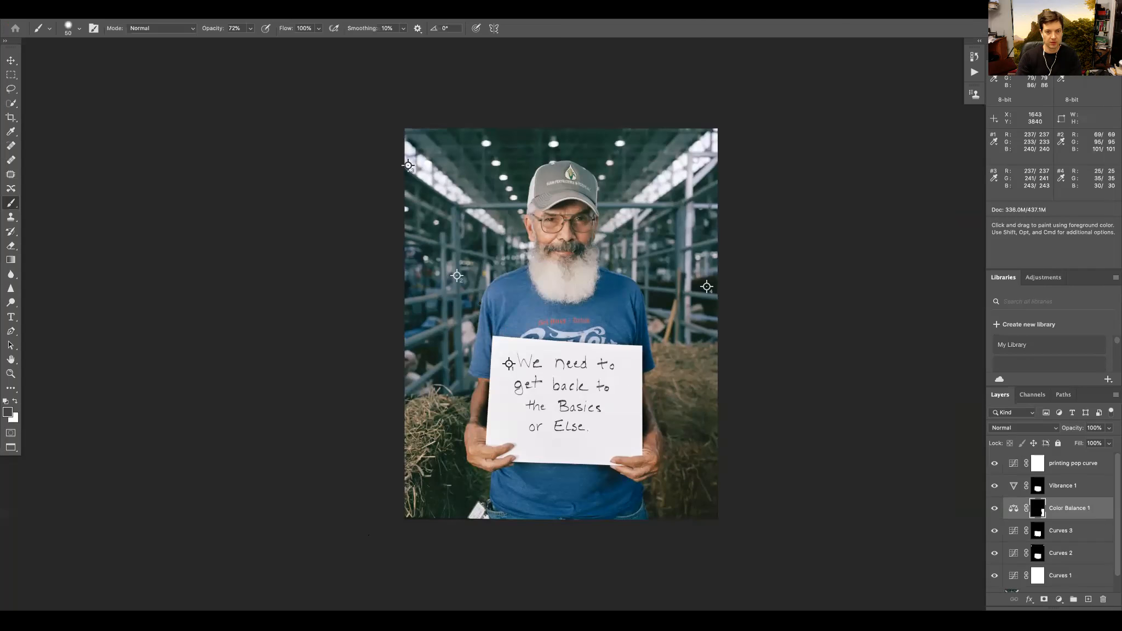
key(f)
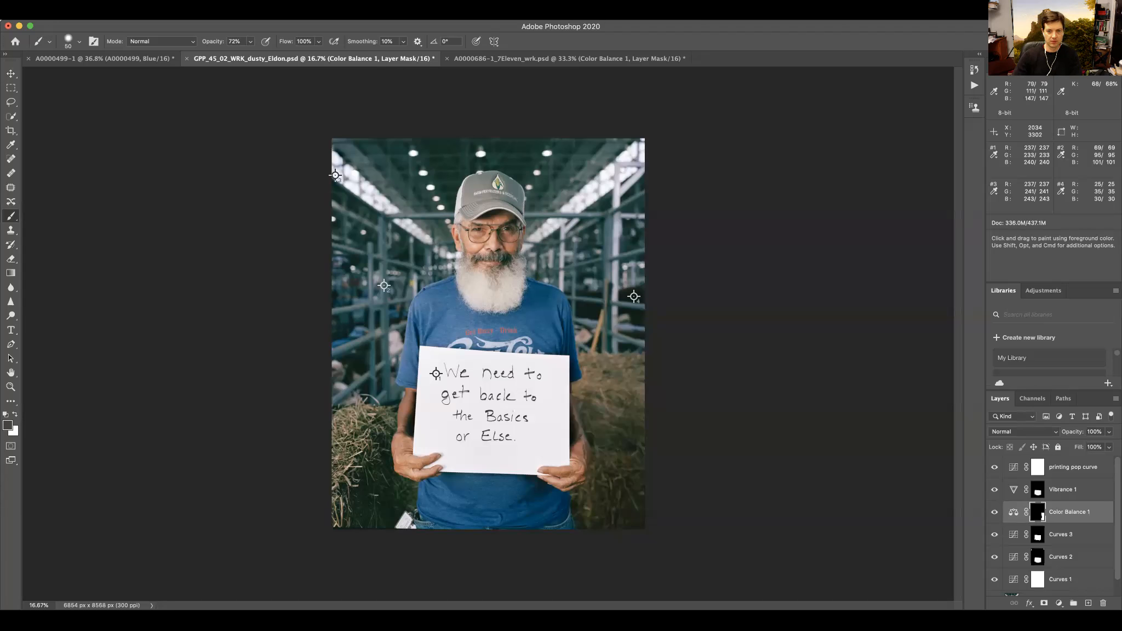
key(super+equal)
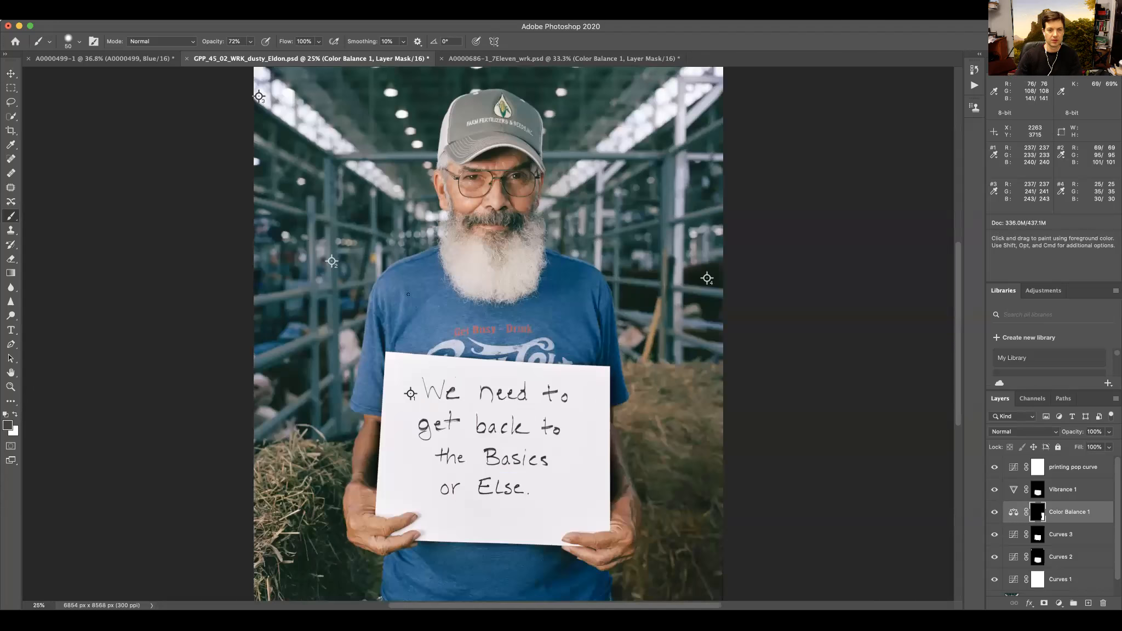
drag(503, 230, 513, 354)
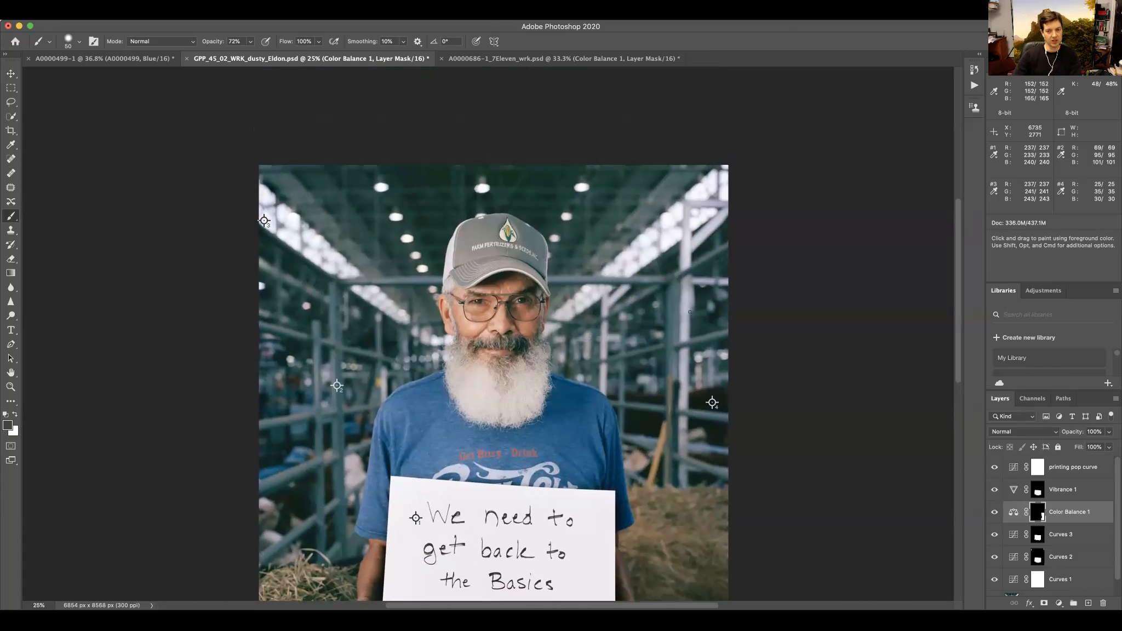
drag(518, 398, 511, 335)
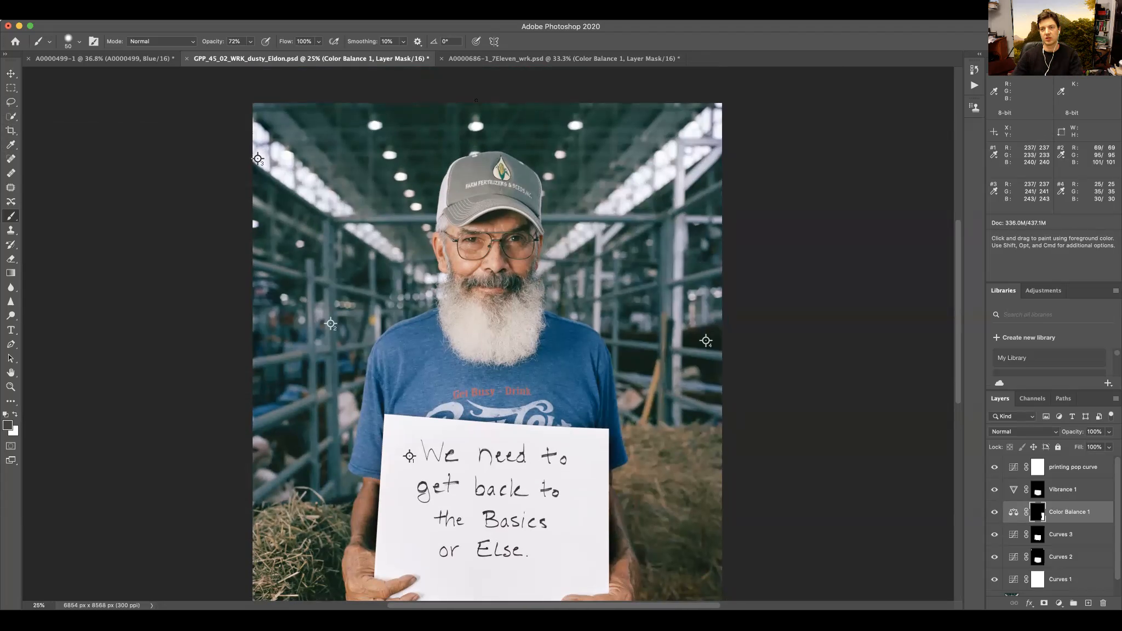
key(super+minus)
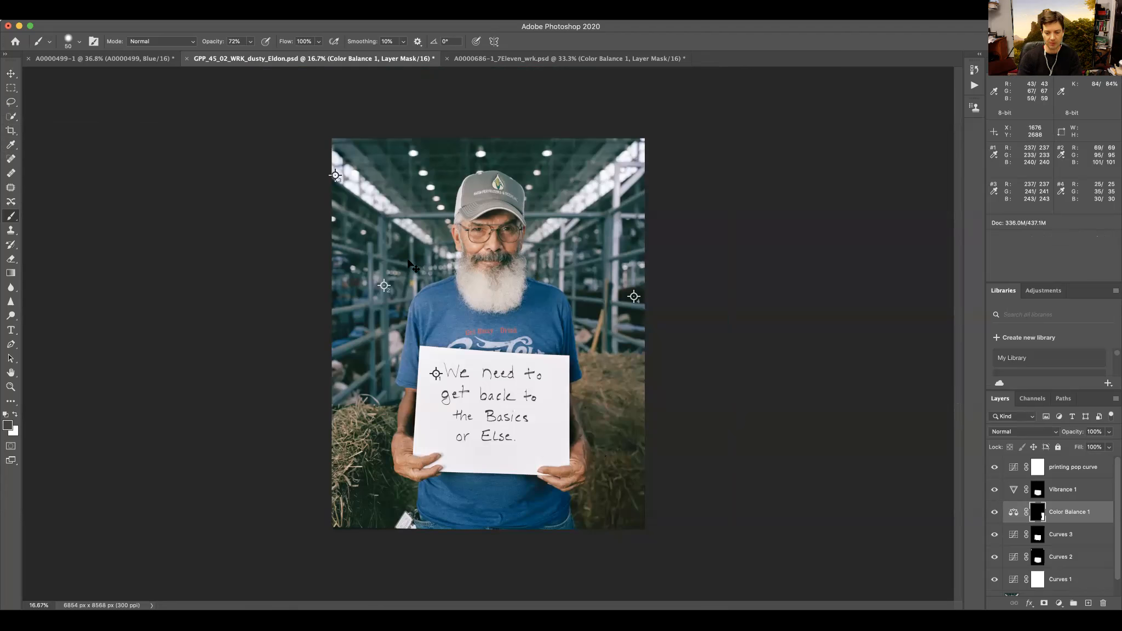
key(super+plus)
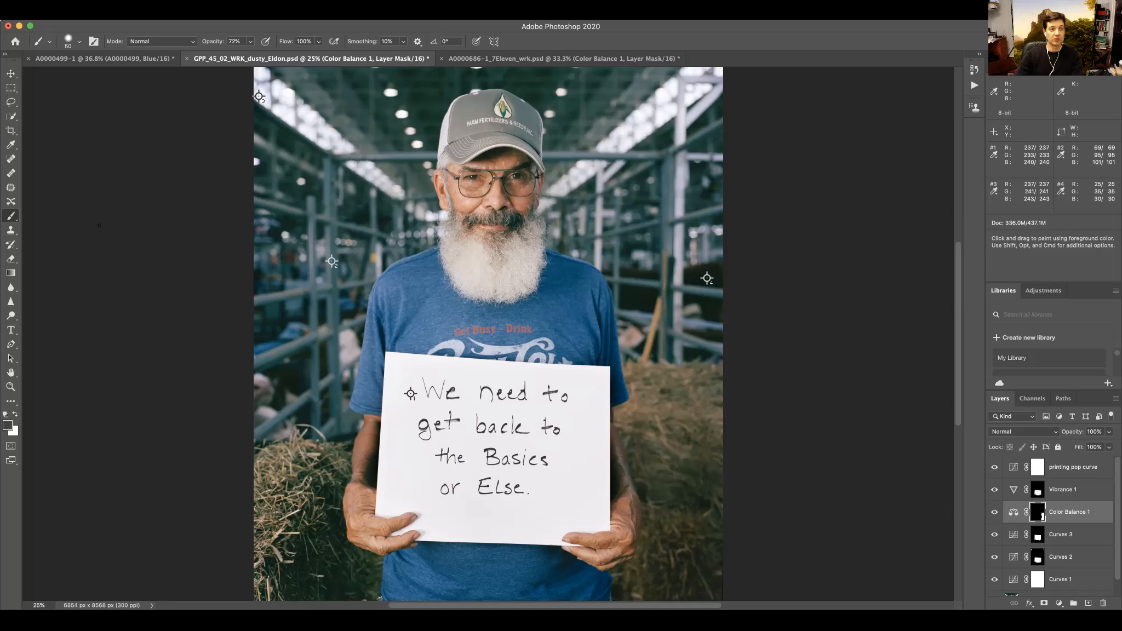
Step: Select the barn background around the man and above the hay with the Quick Selection tool
click(9, 117)
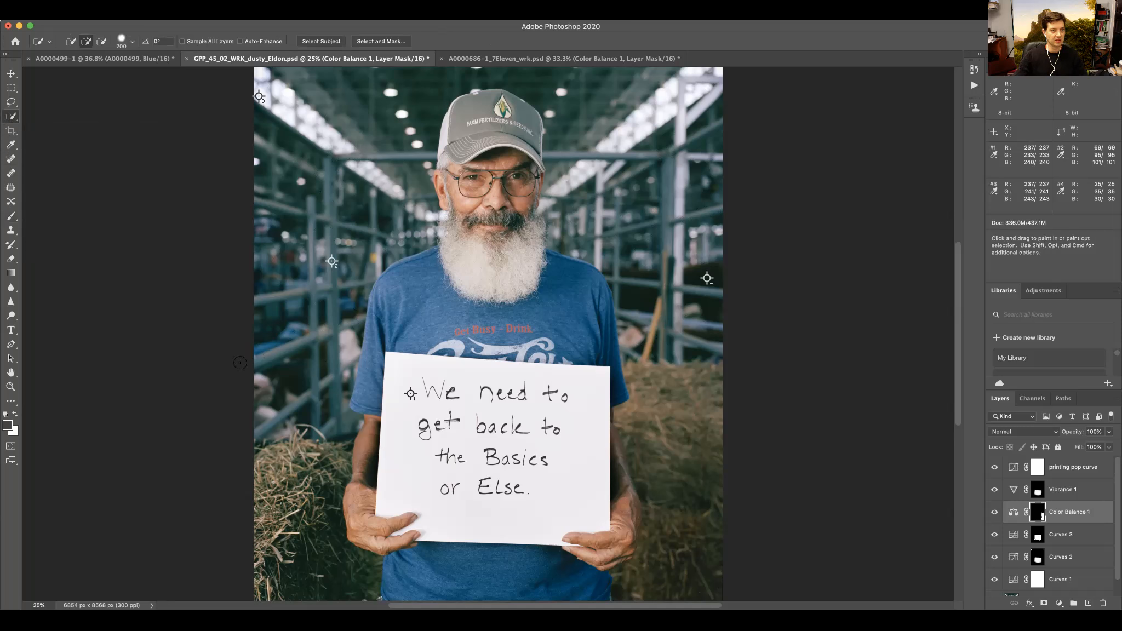
mouse_move(268, 426)
mouse_down()
mouse_move(291, 410)
mouse_move(336, 422)
mouse_move(342, 255)
mouse_move(330, 198)
mouse_move(398, 180)
mouse_move(405, 193)
mouse_move(400, 132)
mouse_move(426, 68)
mouse_move(589, 74)
mouse_move(683, 114)
mouse_move(694, 219)
mouse_move(678, 227)
mouse_move(638, 198)
mouse_move(646, 163)
mouse_move(607, 183)
mouse_move(569, 172)
mouse_move(575, 227)
mouse_move(661, 269)
mouse_move(660, 336)
mouse_move(640, 328)
mouse_move(631, 346)
mouse_move(709, 293)
mouse_up()
drag(705, 333, 631, 343)
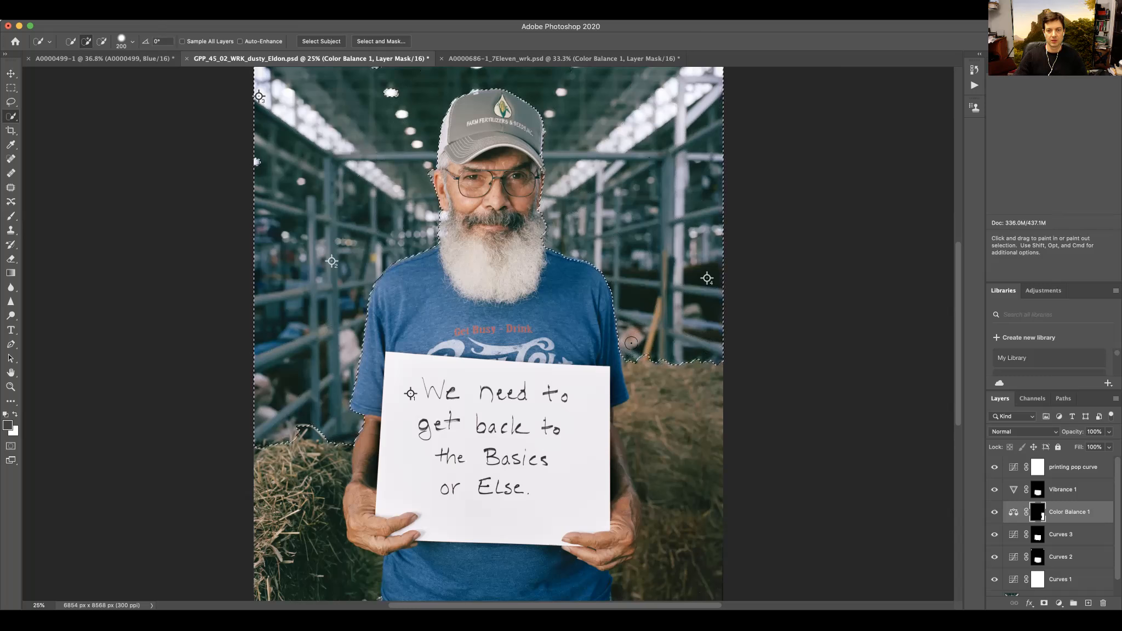
key(F8)
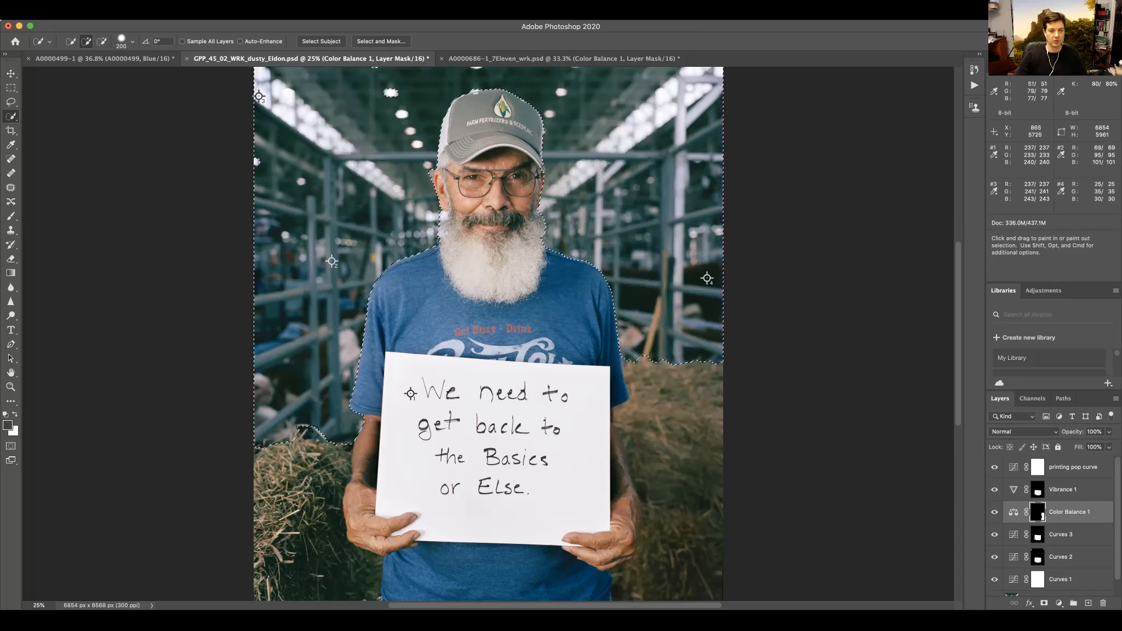
key(F8)
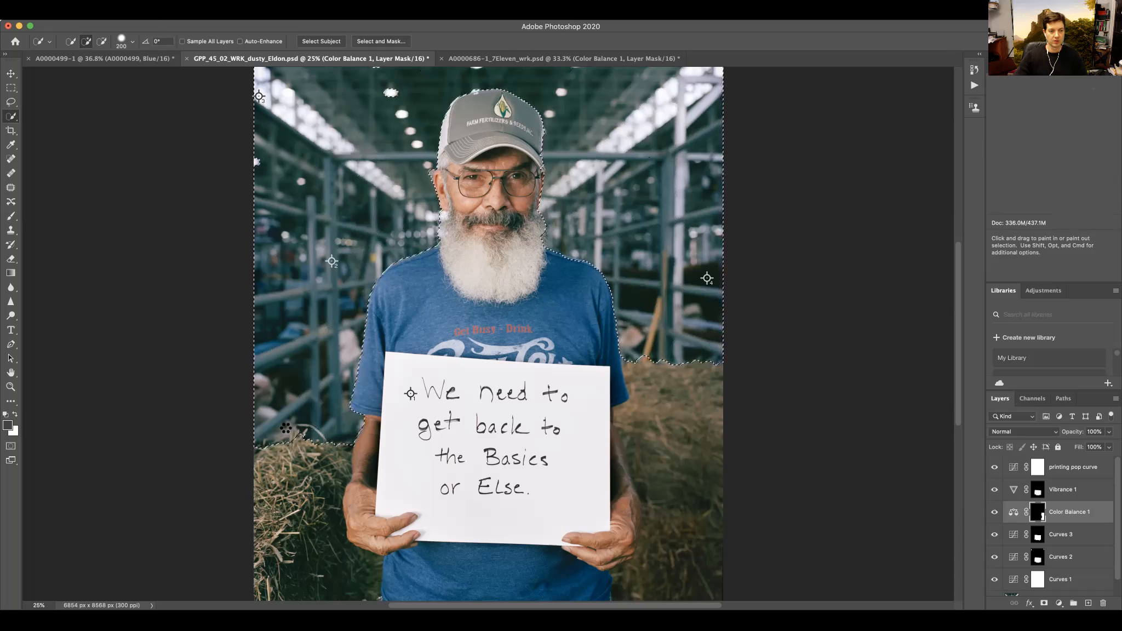
key(F8)
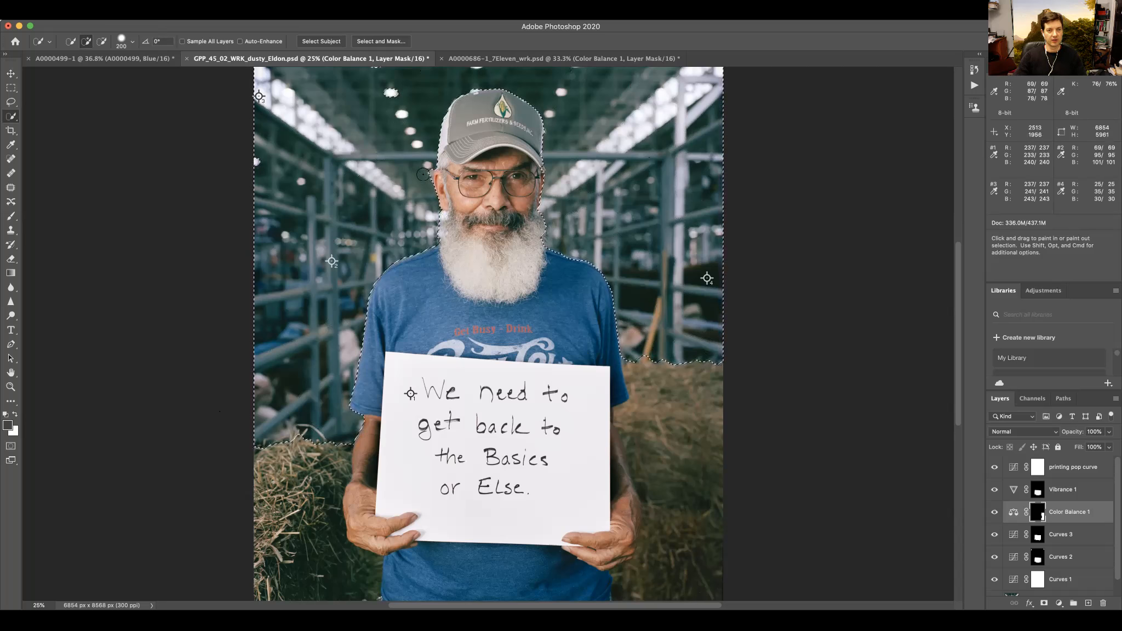
key(F8)
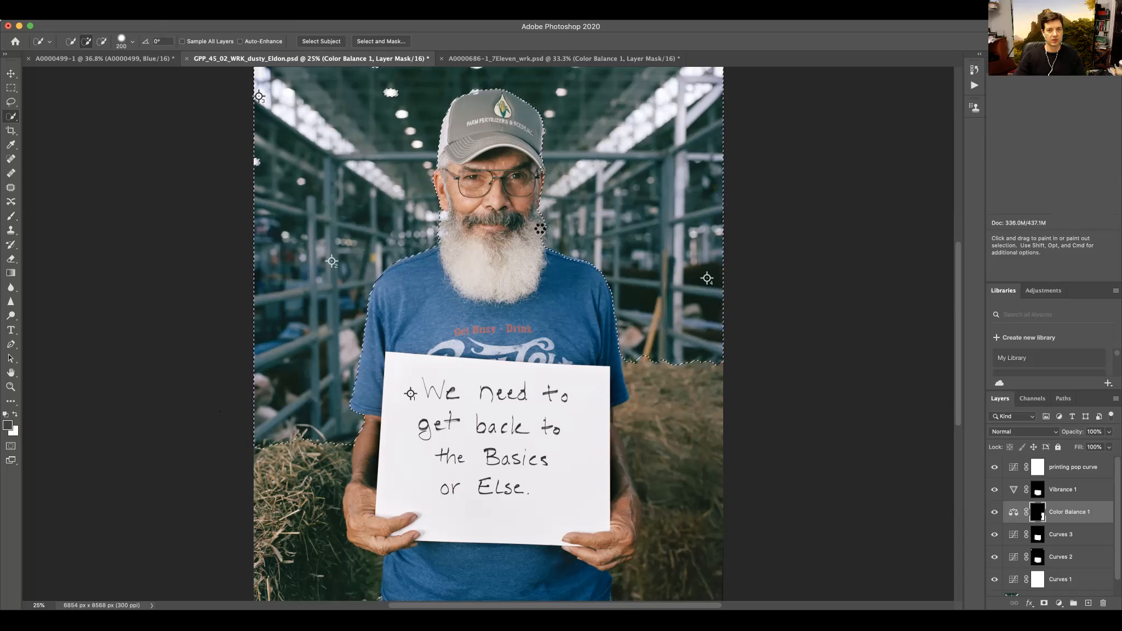
key(F8)
Step: Check the background selection as a quick mask overlay and up close along the man's beard and shoulders
drag(384, 163, 397, 247)
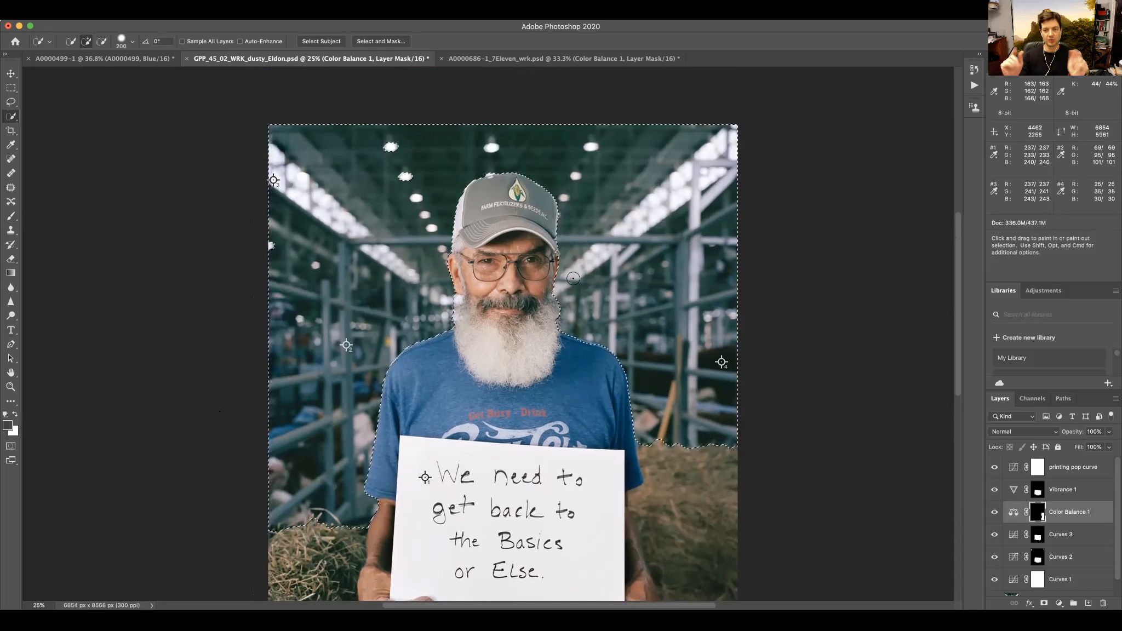
key(q)
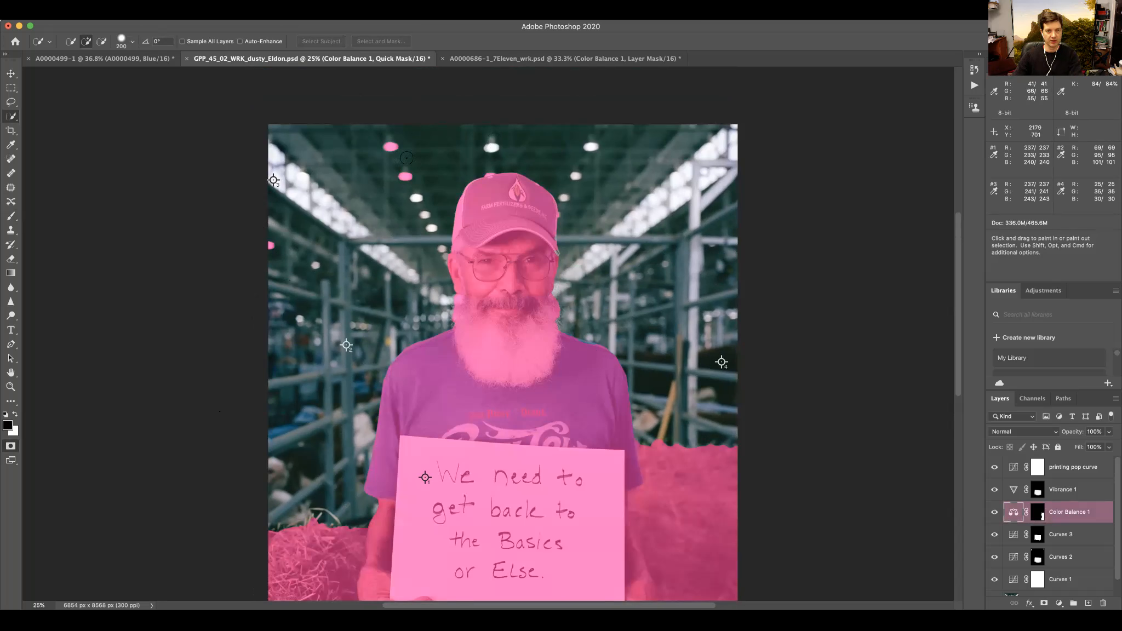
key(q)
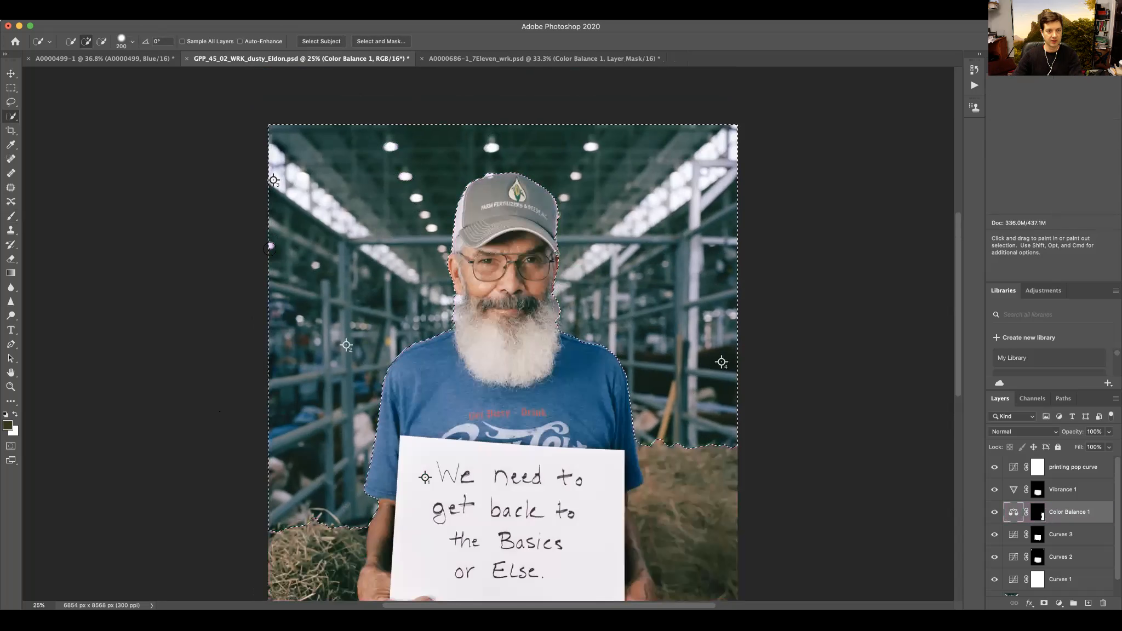
key(super+plus)
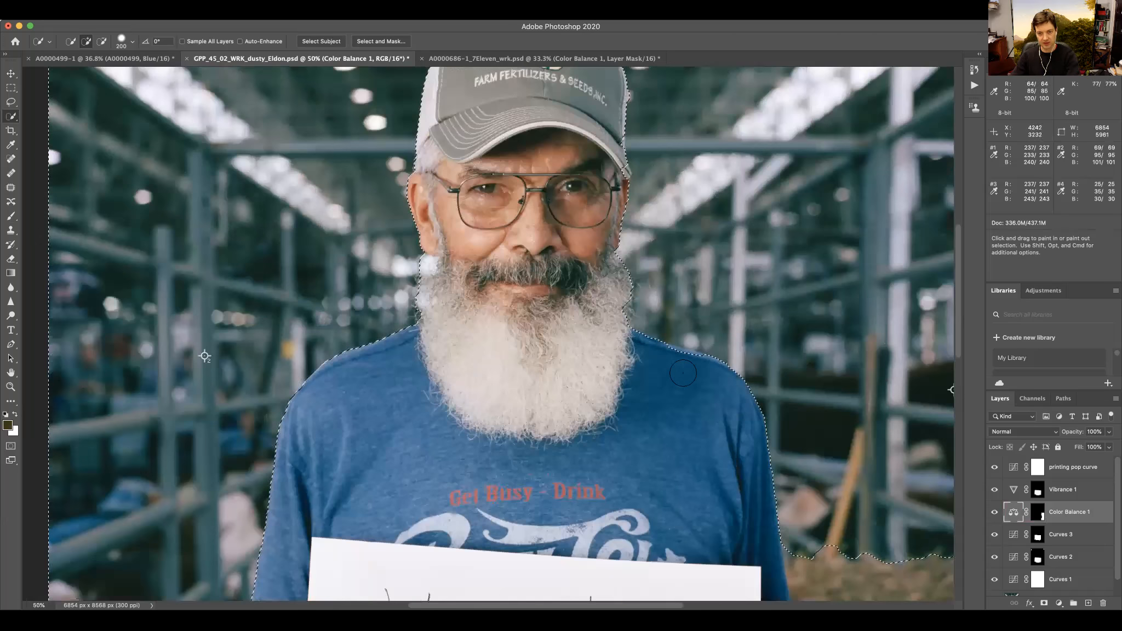
scroll(671, 374, right, 1)
key(alt)
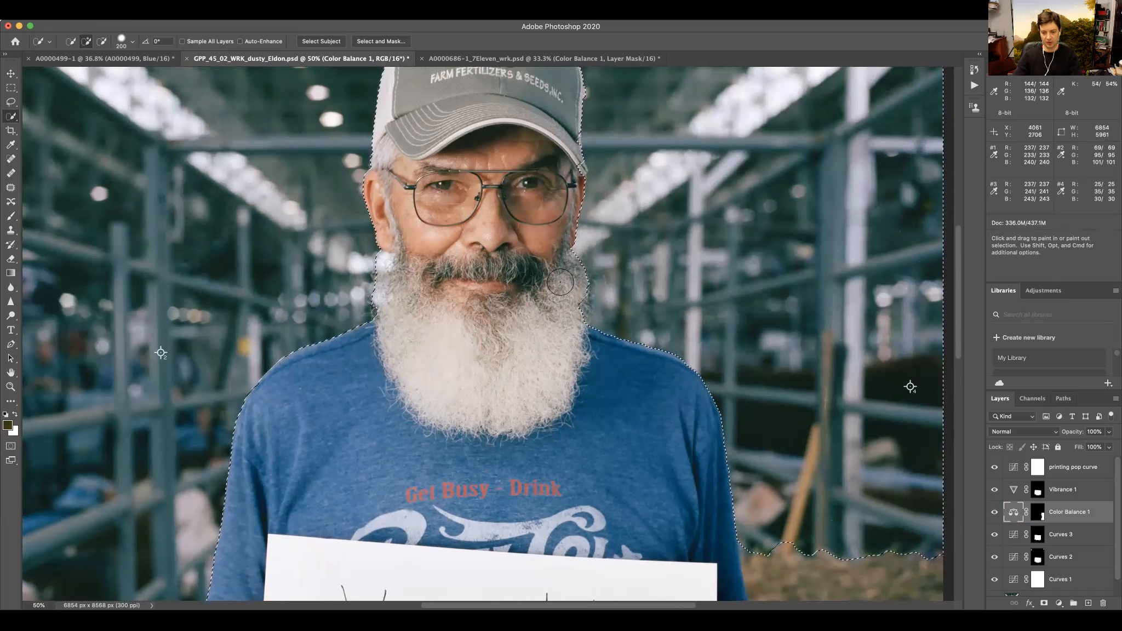
key(super+minus)
key(super+minus)
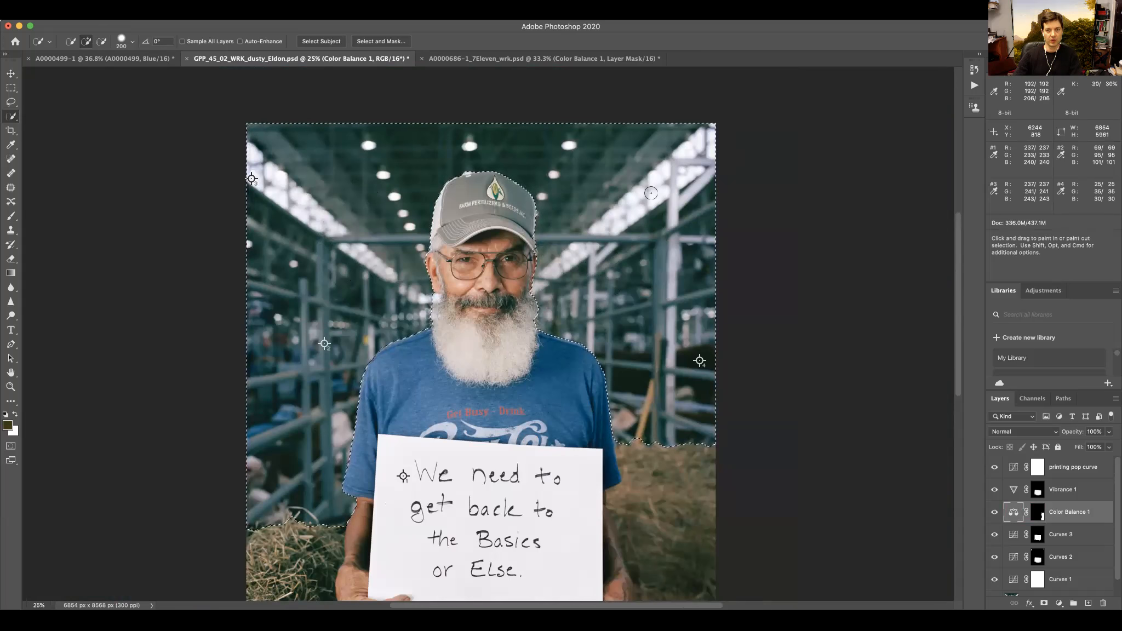
Step: Subtract the bright lights from the background selection using a non-contiguous Magic Wand at tolerance 32, and check it as a quick mask
drag(11, 116, 51, 127)
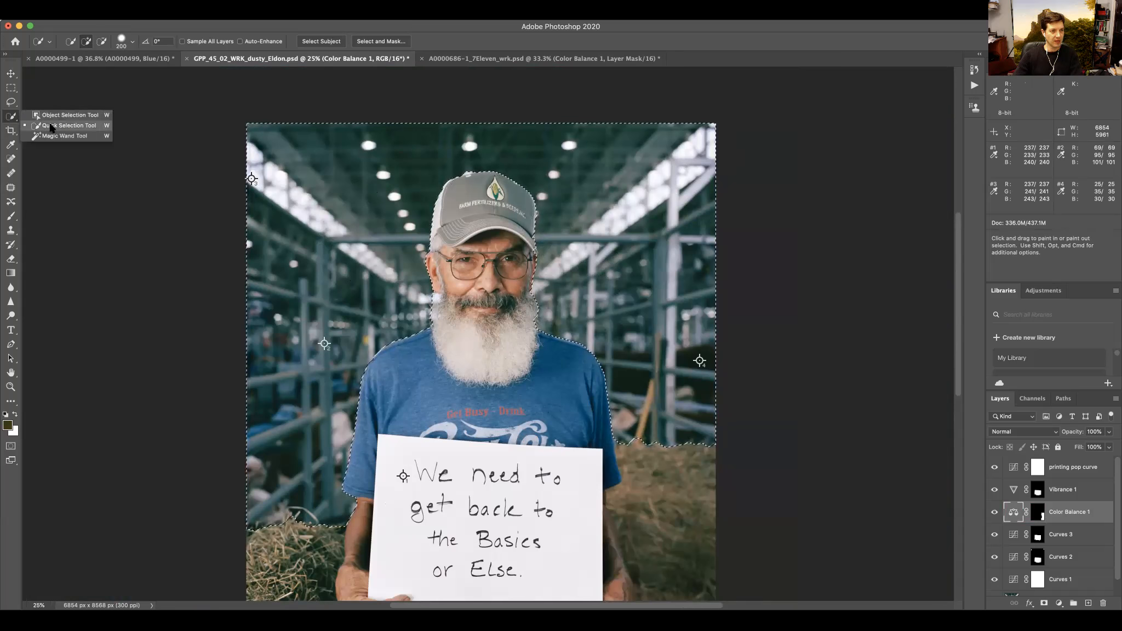
click(51, 136)
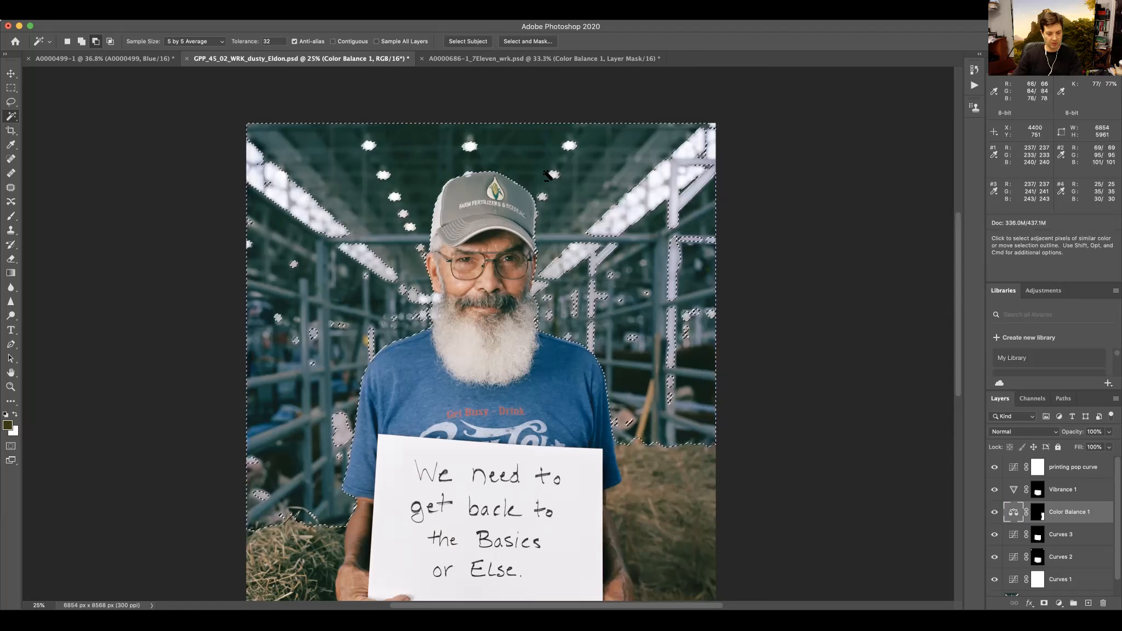
key(q)
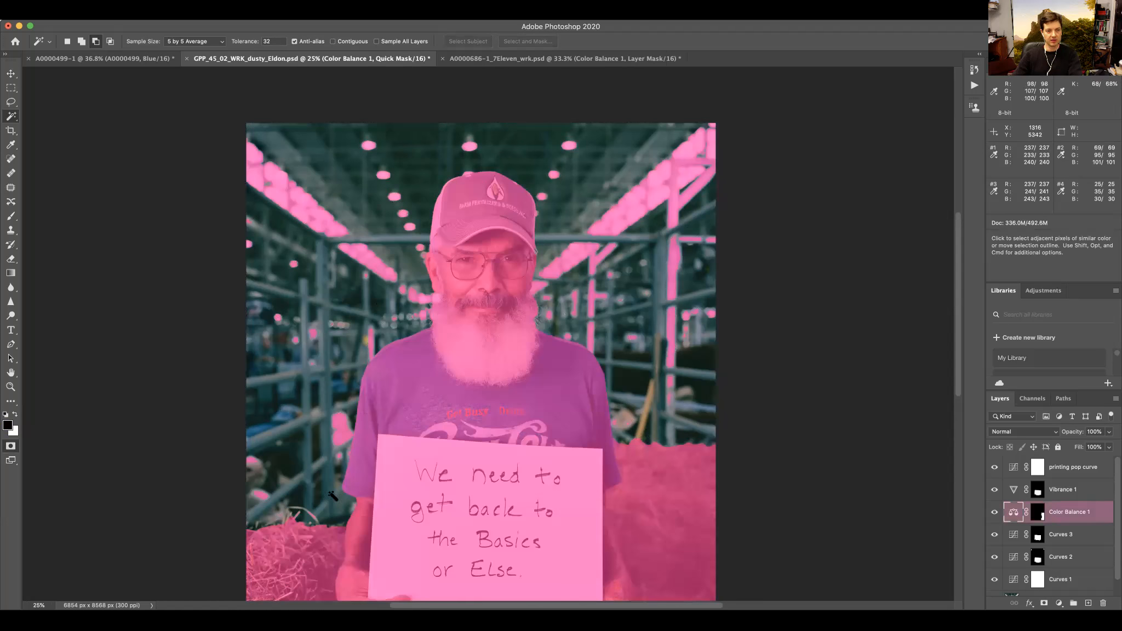
key(q)
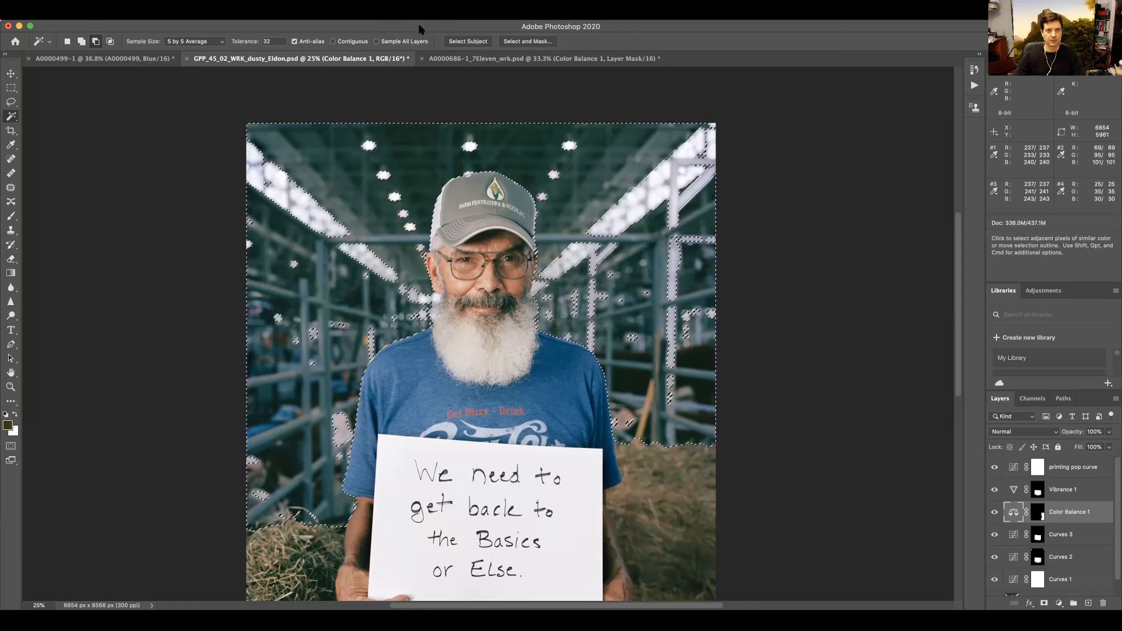
Step: Open Select and Mask for the background selection, feather it 5.2 px and inspect the softened edges up close
click(527, 41)
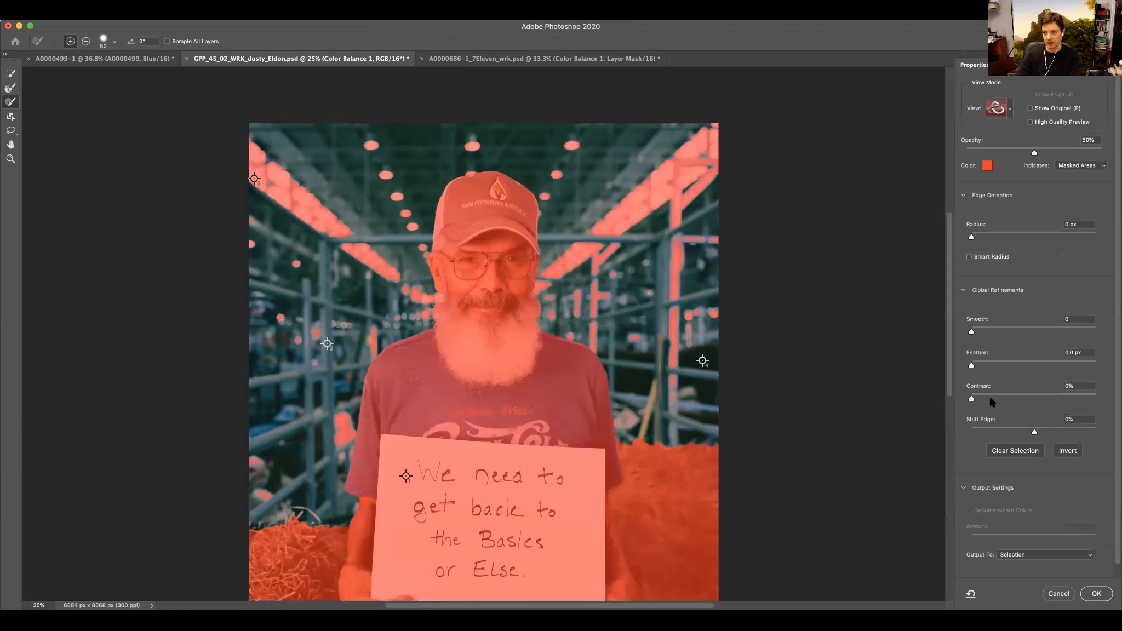
mouse_move(983, 368)
mouse_down()
mouse_move(1014, 364)
mouse_move(1005, 365)
mouse_up()
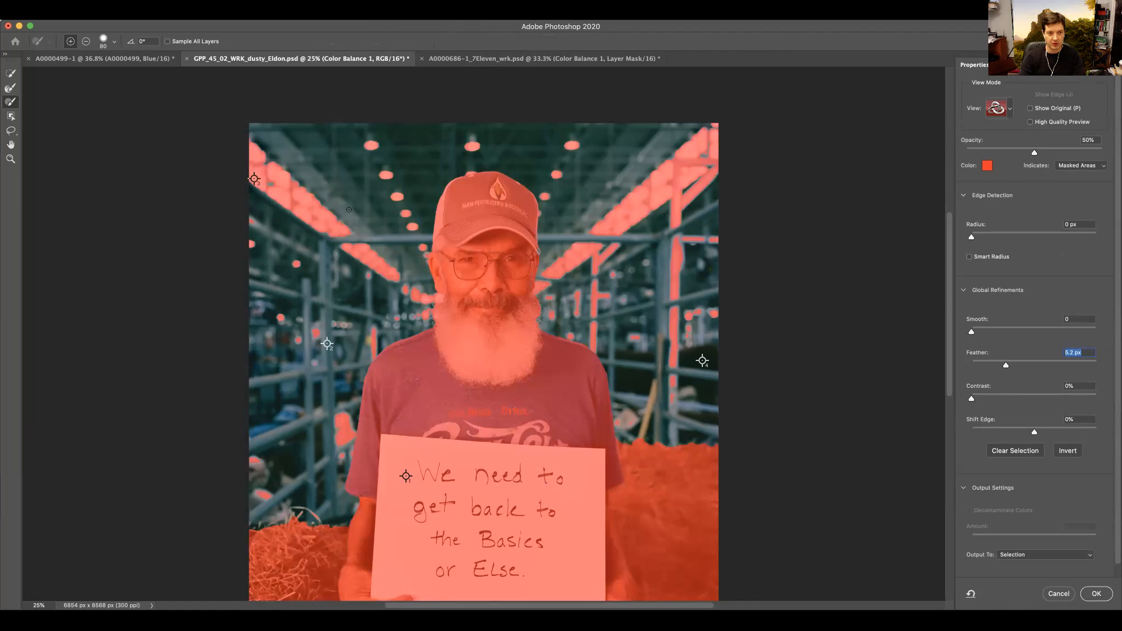
key(super+equal)
key(super+equal)
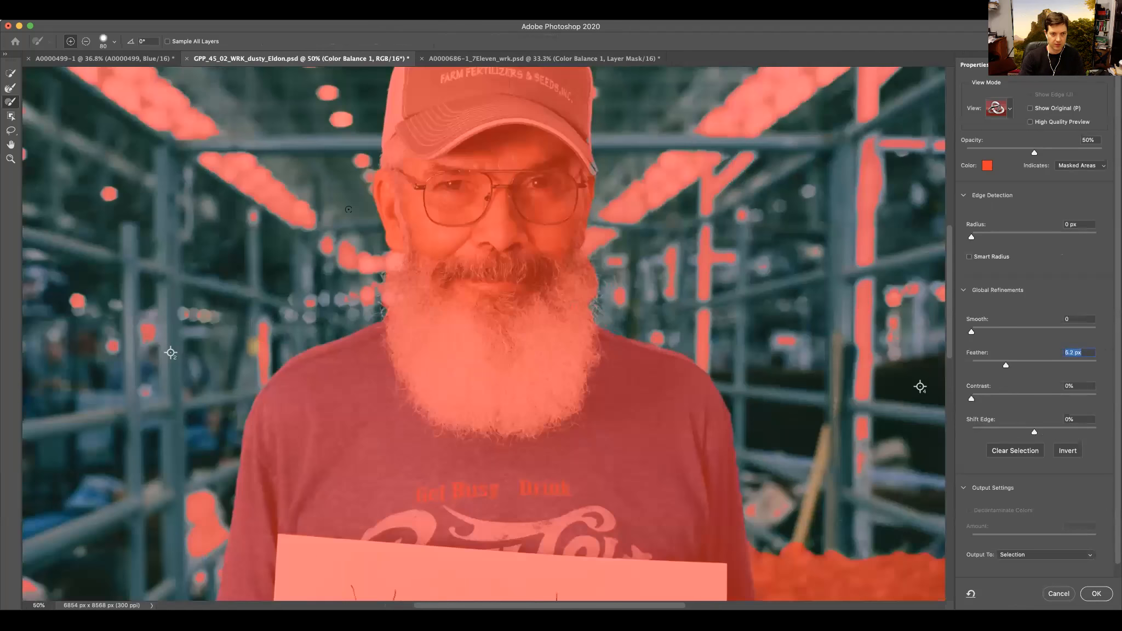
drag(252, 206, 469, 347)
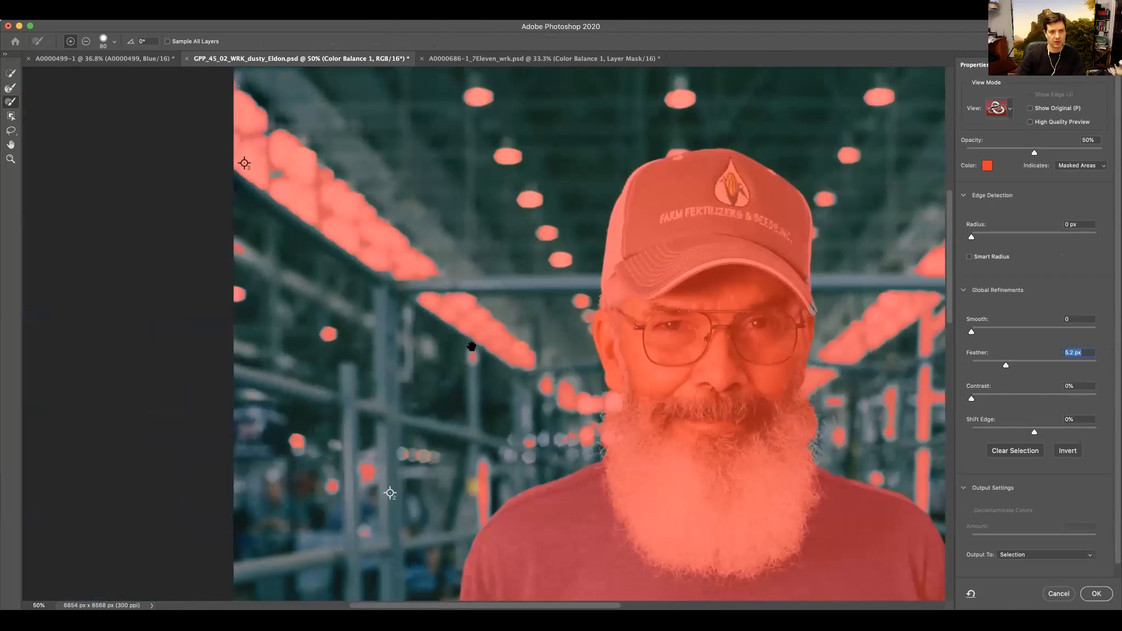
Step: Preview the background selection in Onion Skin view and return to the Overlay view
click(1009, 110)
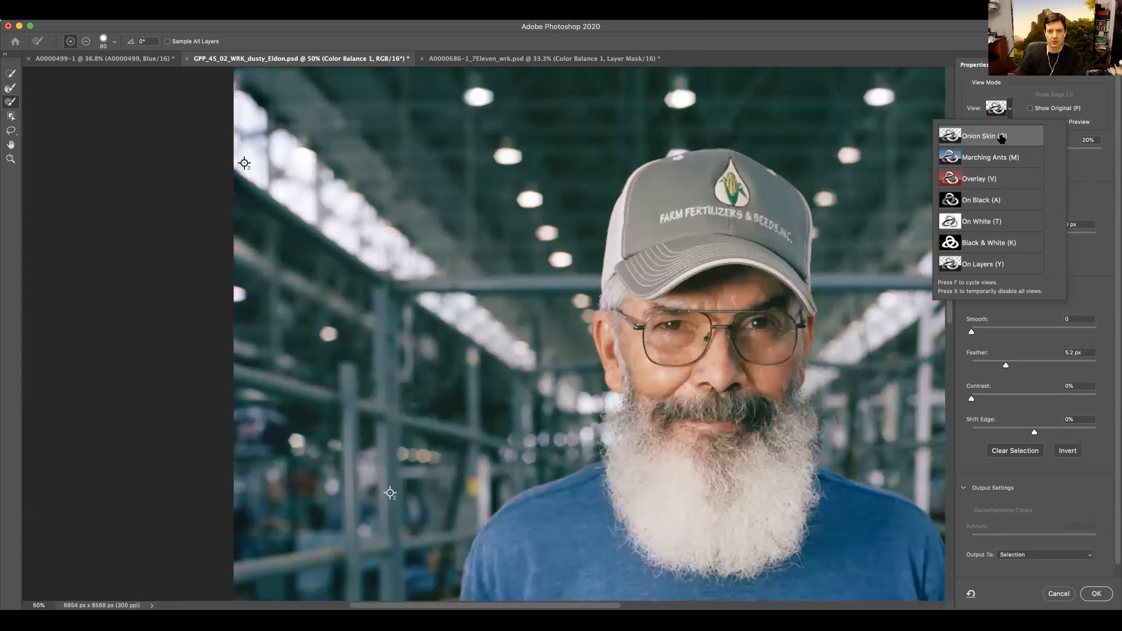
click(1011, 114)
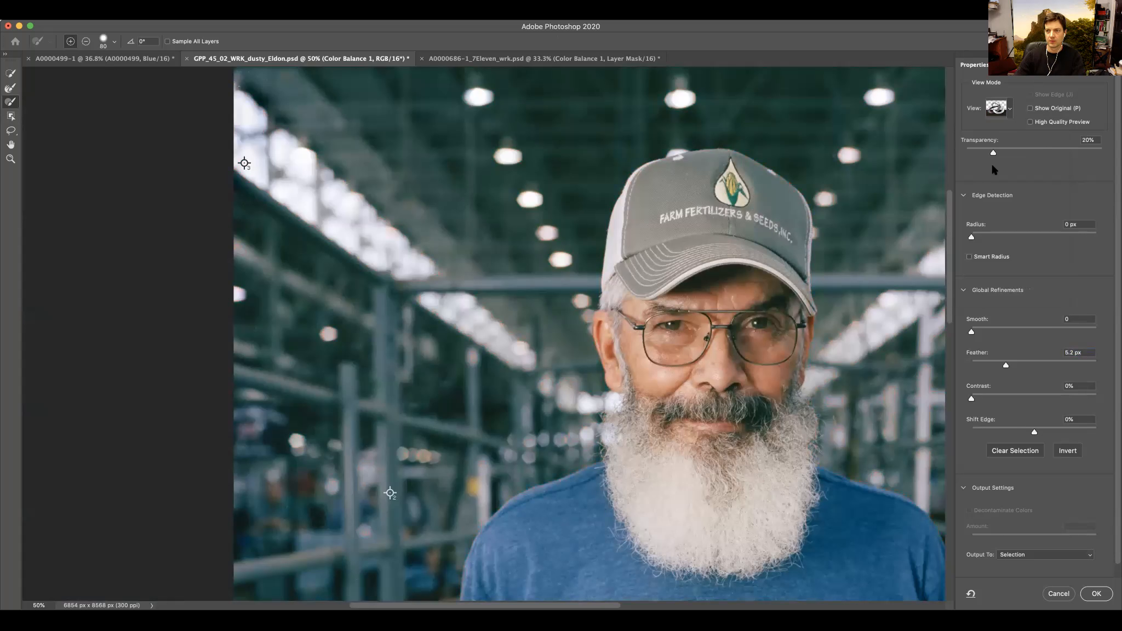
click(1010, 112)
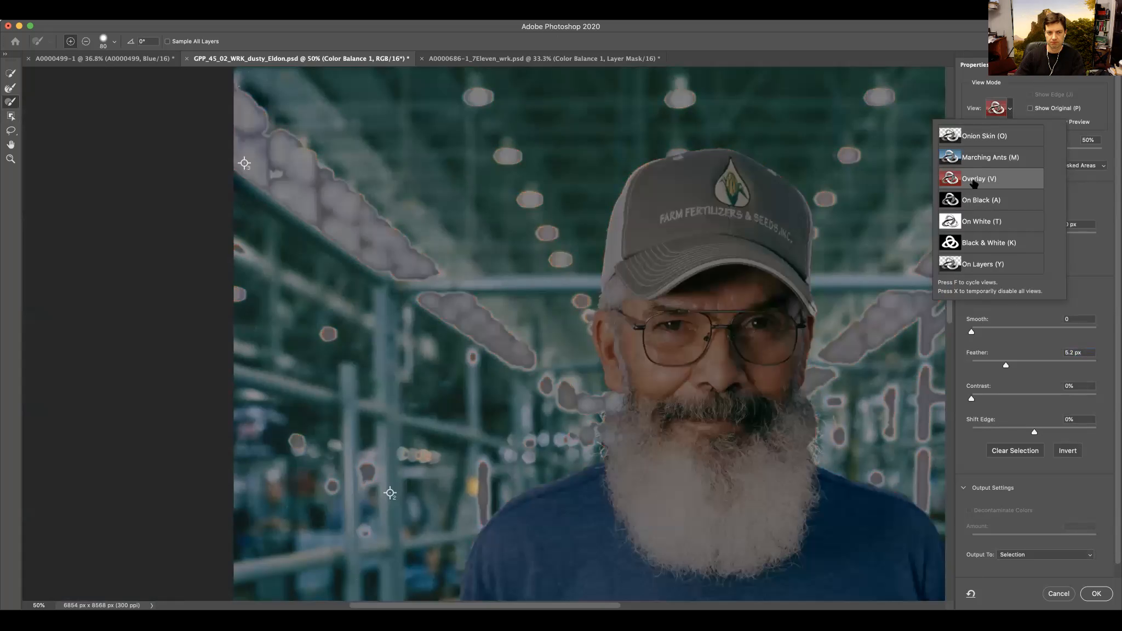
click(966, 112)
Step: Set the background selection's feather to 9.7 px, check the edges and apply the refinement
click(974, 363)
drag(975, 364, 1021, 365)
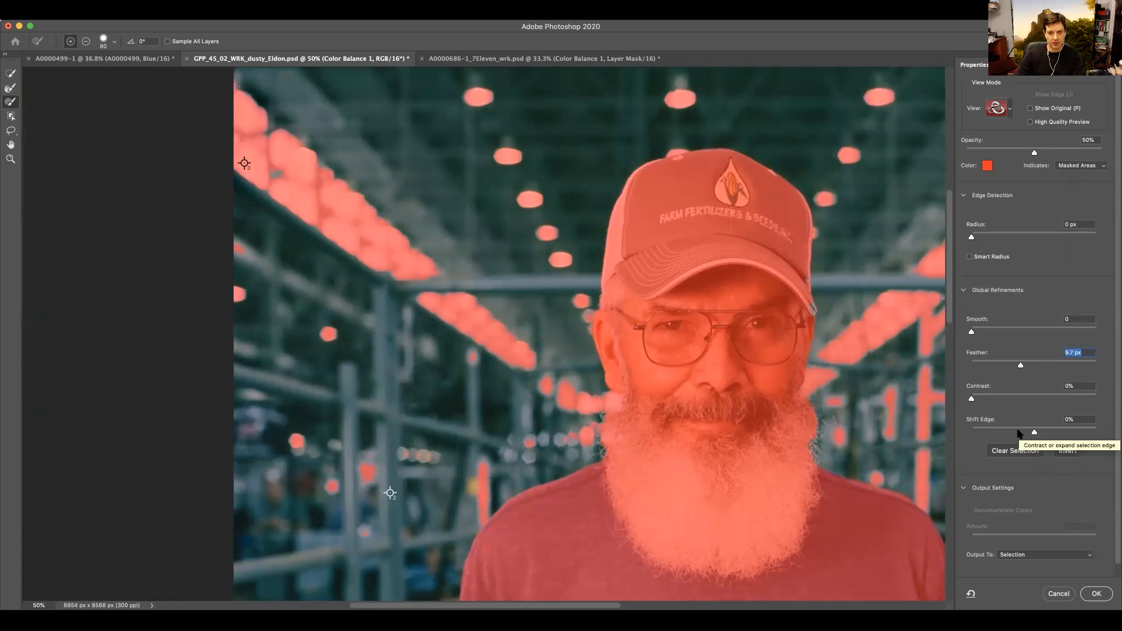
drag(786, 481, 792, 355)
drag(454, 240, 360, 373)
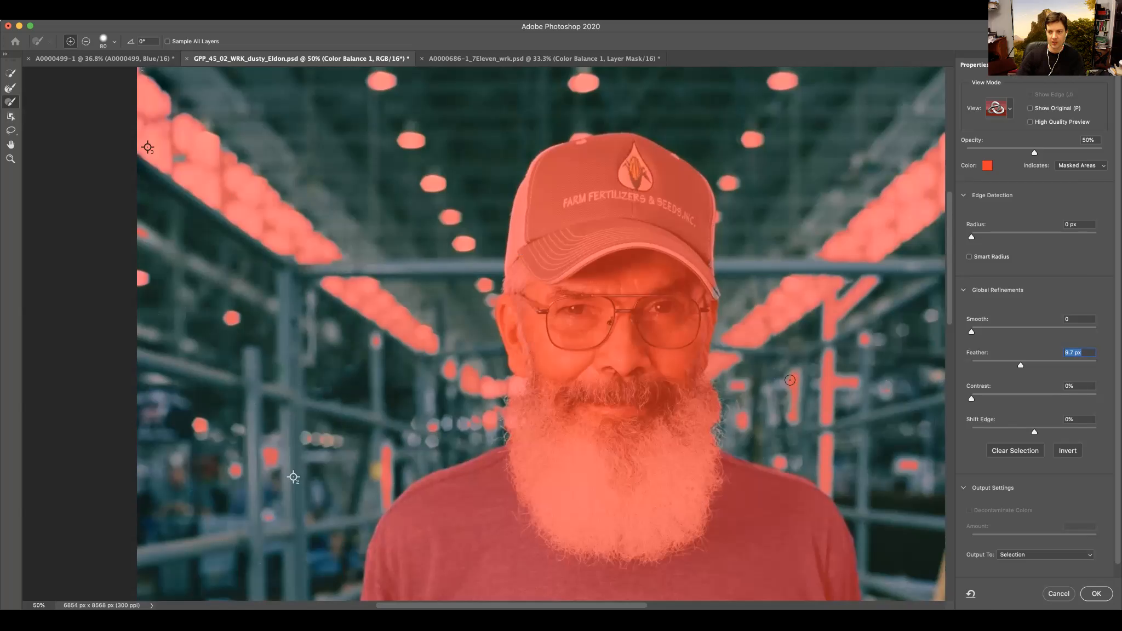
click(1096, 593)
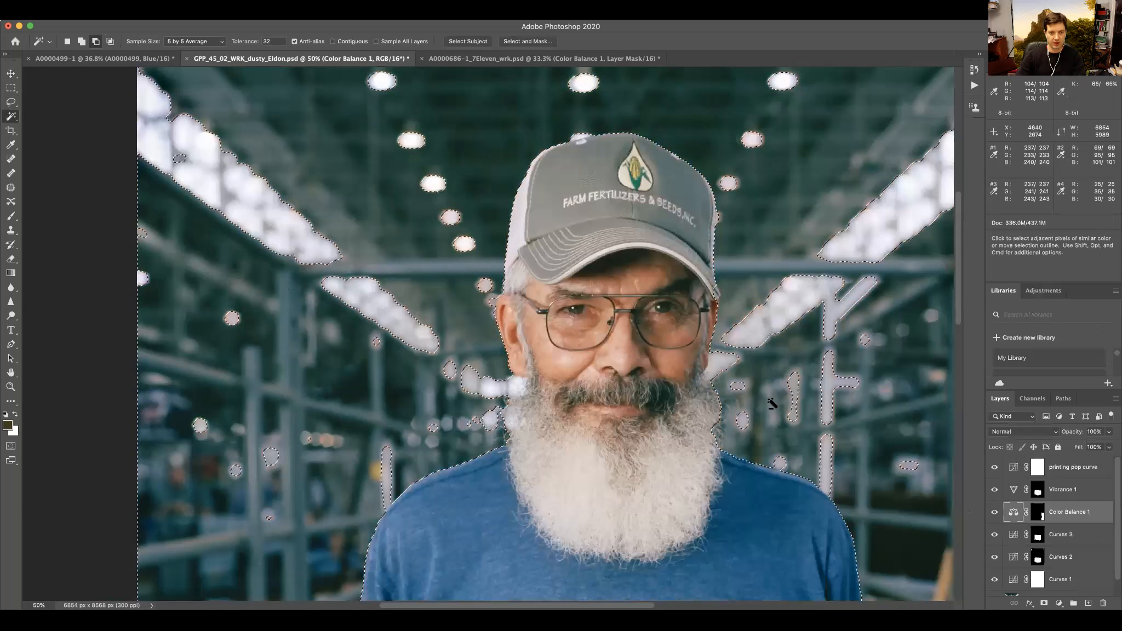
Step: Deselect the background to view the portrait without the outline, and restore the selection
key(super+d)
key(super+minus)
key(super+minus)
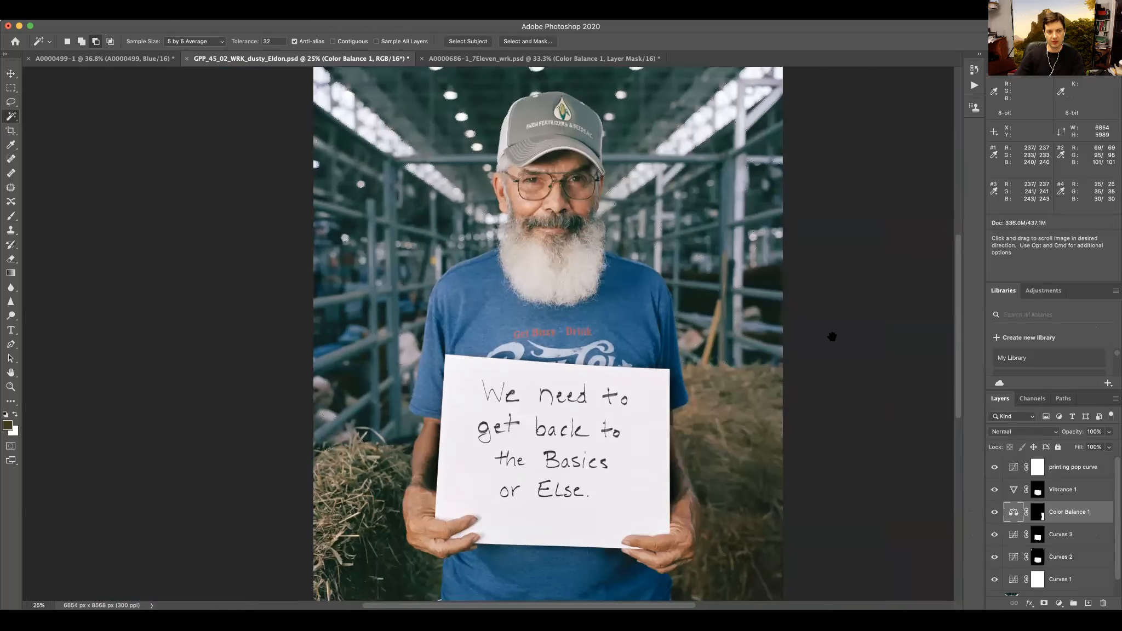
drag(837, 328, 829, 338)
key(super+shift+d)
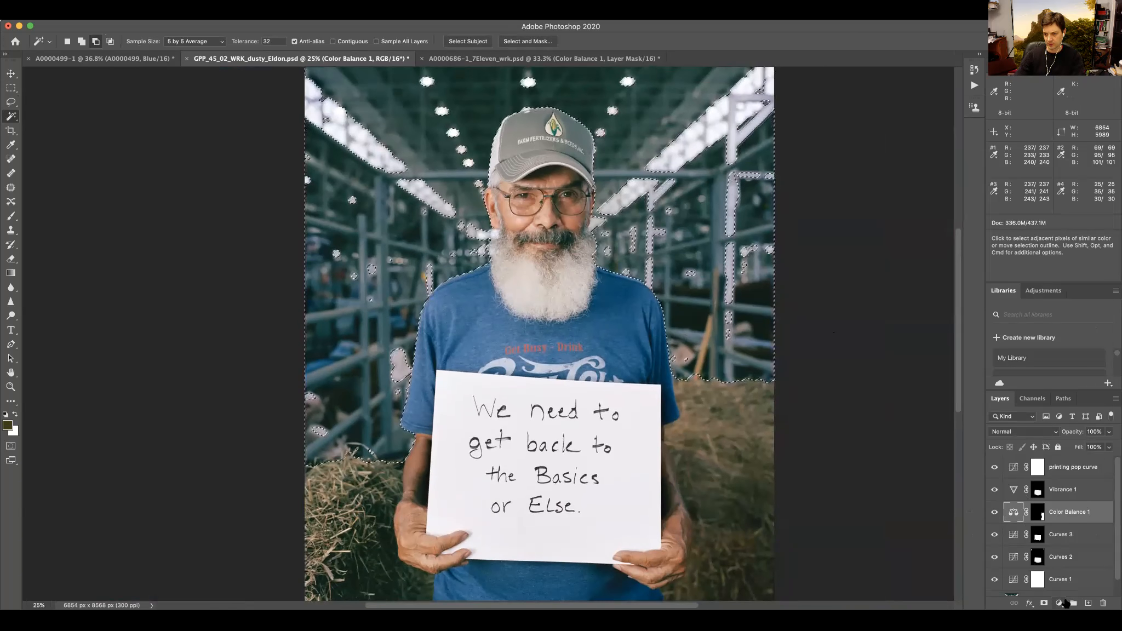
Step: Add a Color Balance adjustment masked to the background with midtones at red +5, magenta -11 and yellow -14
click(1058, 602)
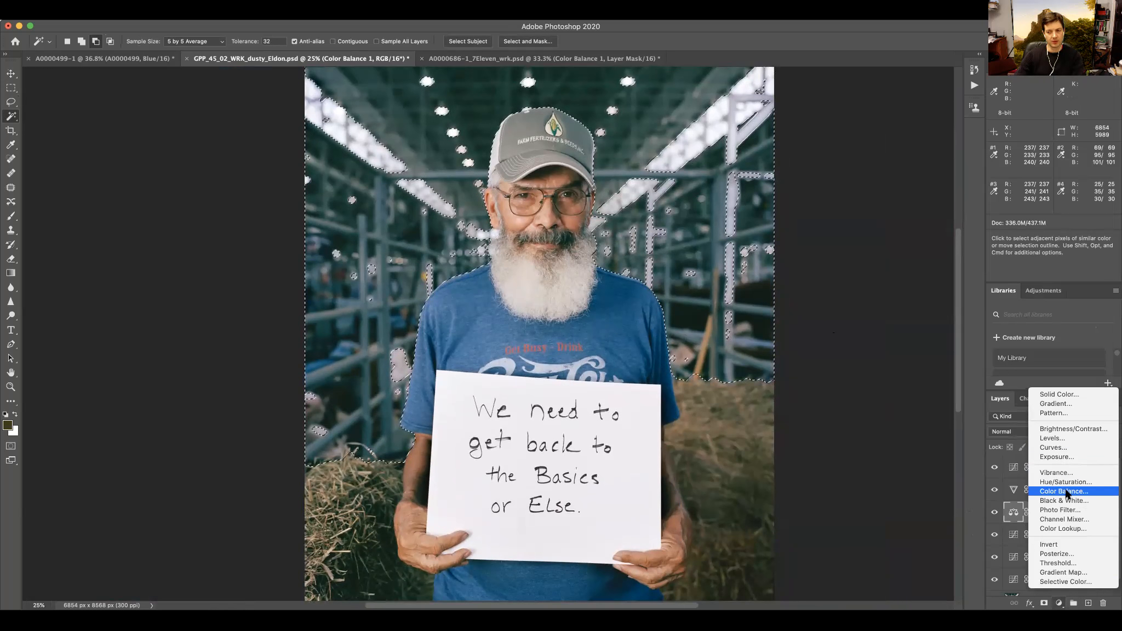
click(775, 365)
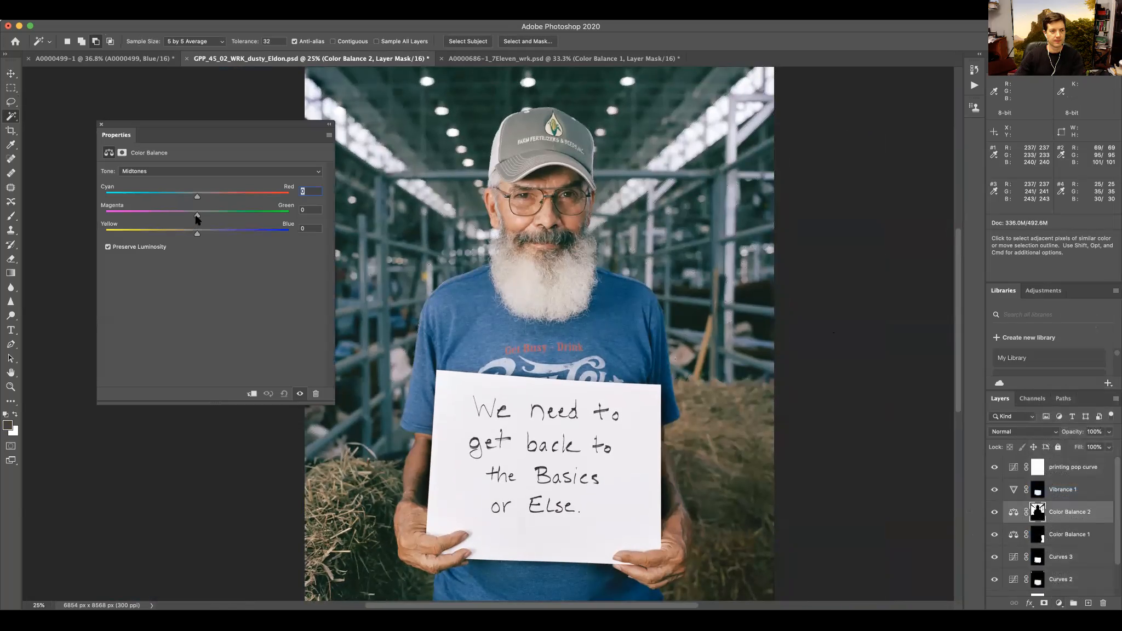
mouse_move(197, 218)
mouse_down()
mouse_move(188, 215)
mouse_move(199, 200)
mouse_move(184, 234)
mouse_up()
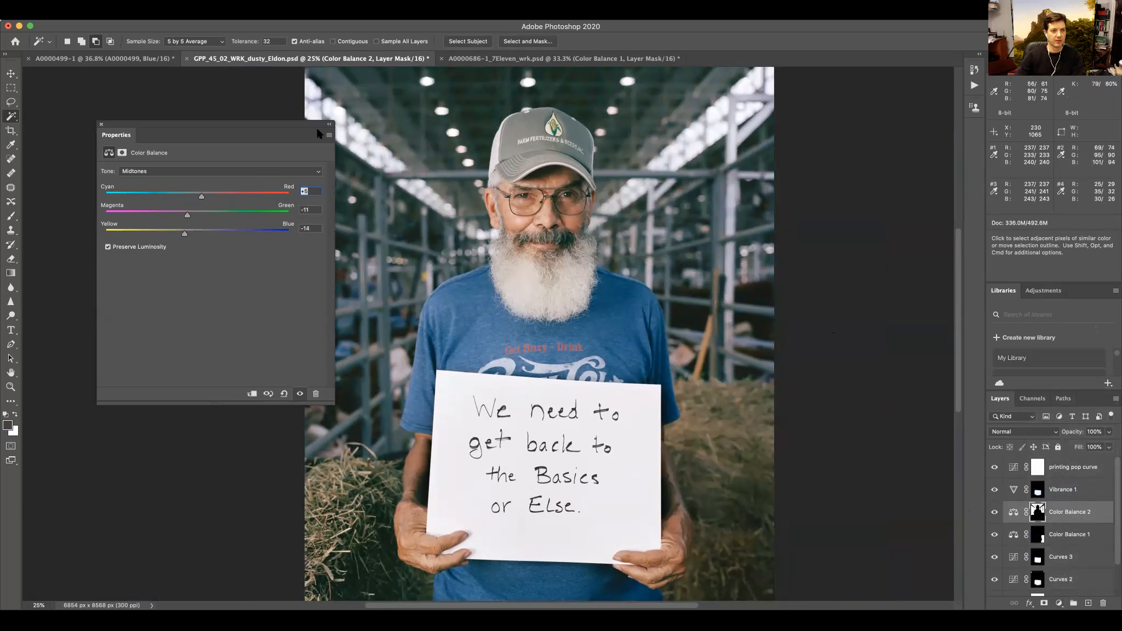
click(100, 125)
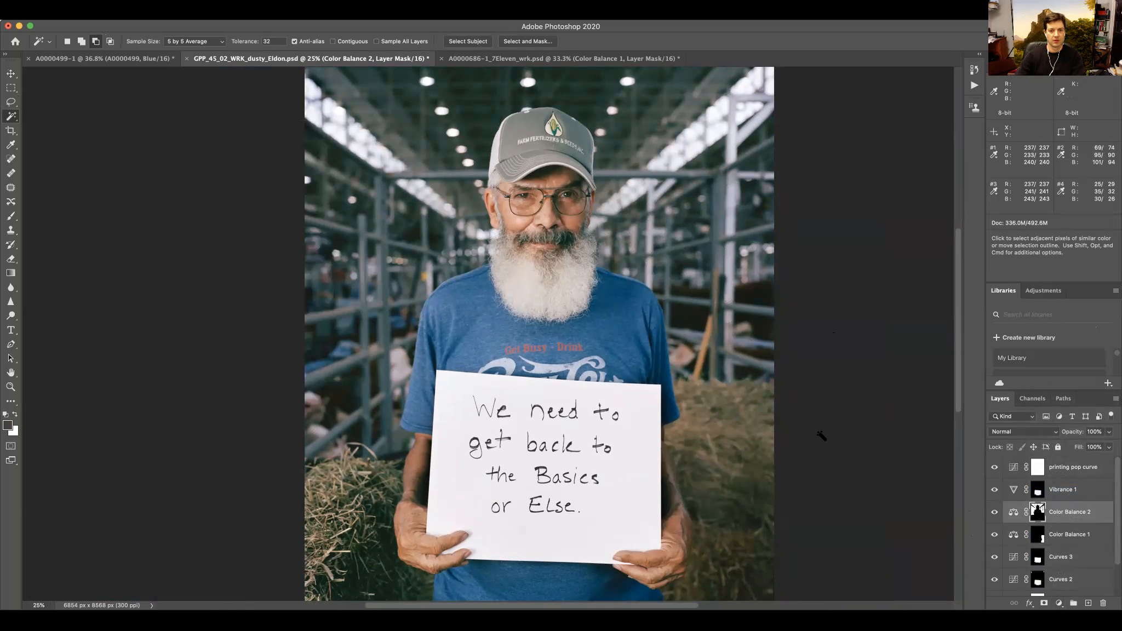
Step: Compare the reduced portrait with and without the background's Color Balance adjustment, leaving the adjustment visible
key(super+minus)
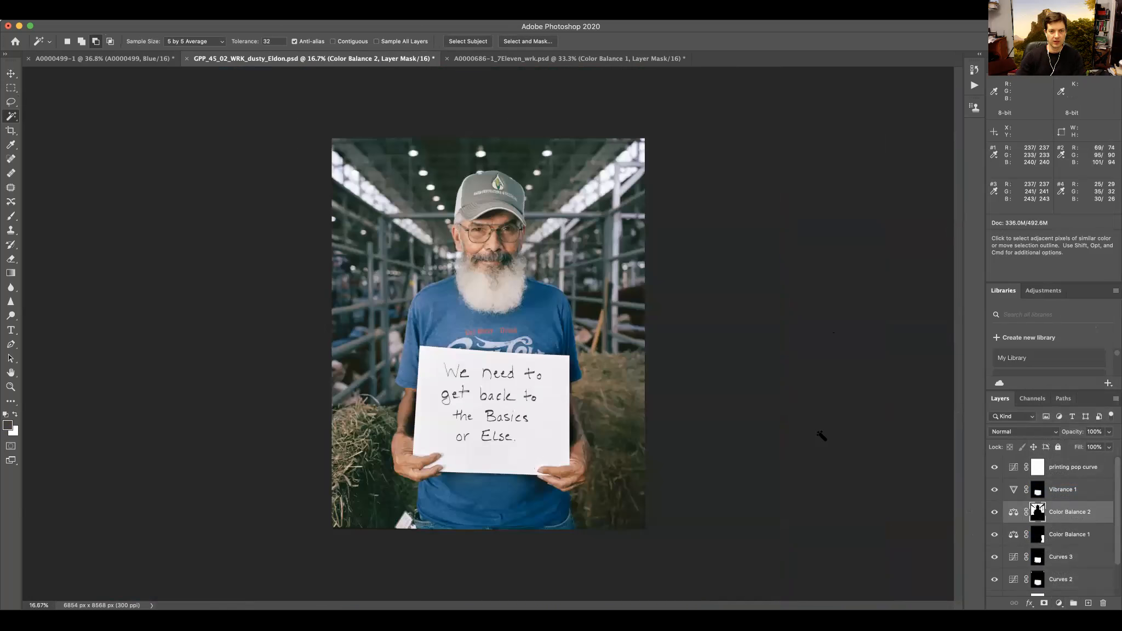
click(994, 512)
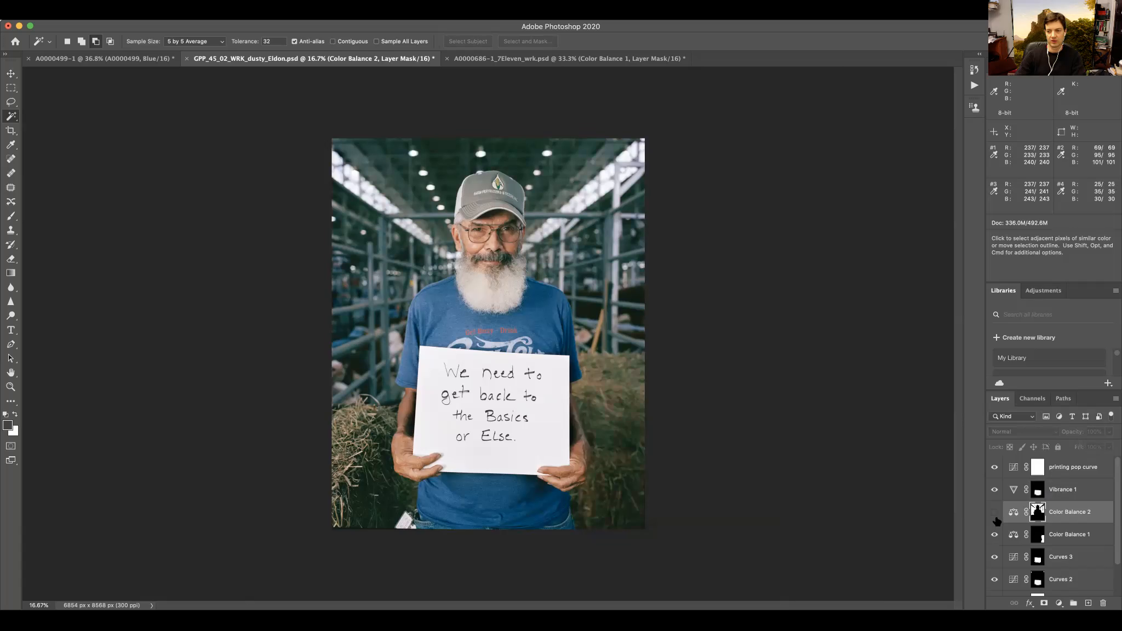
click(994, 512)
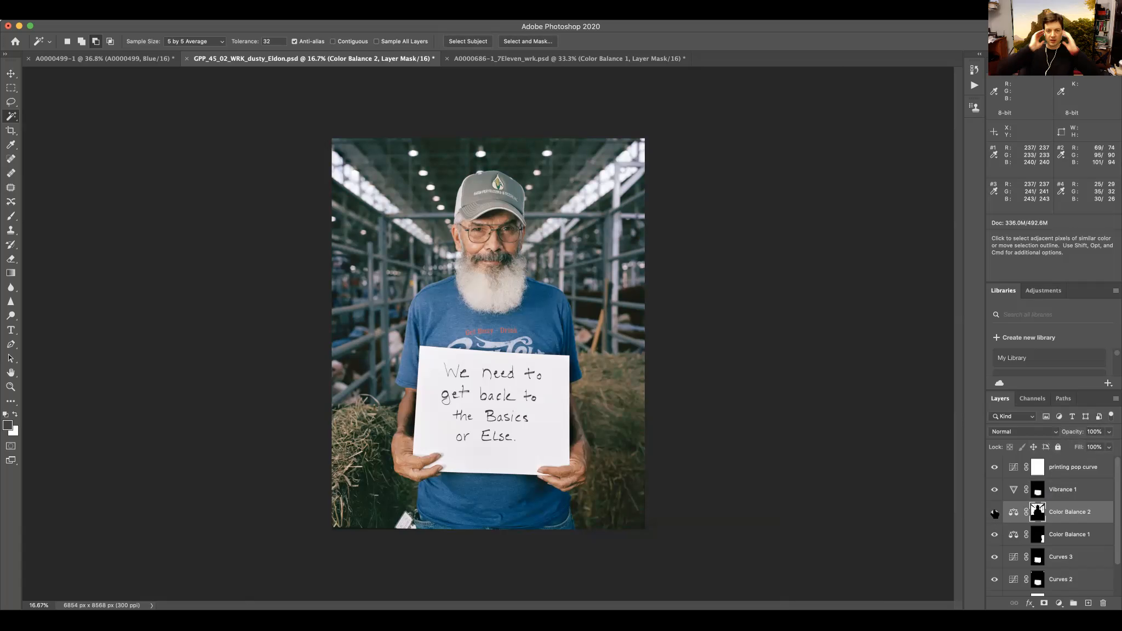